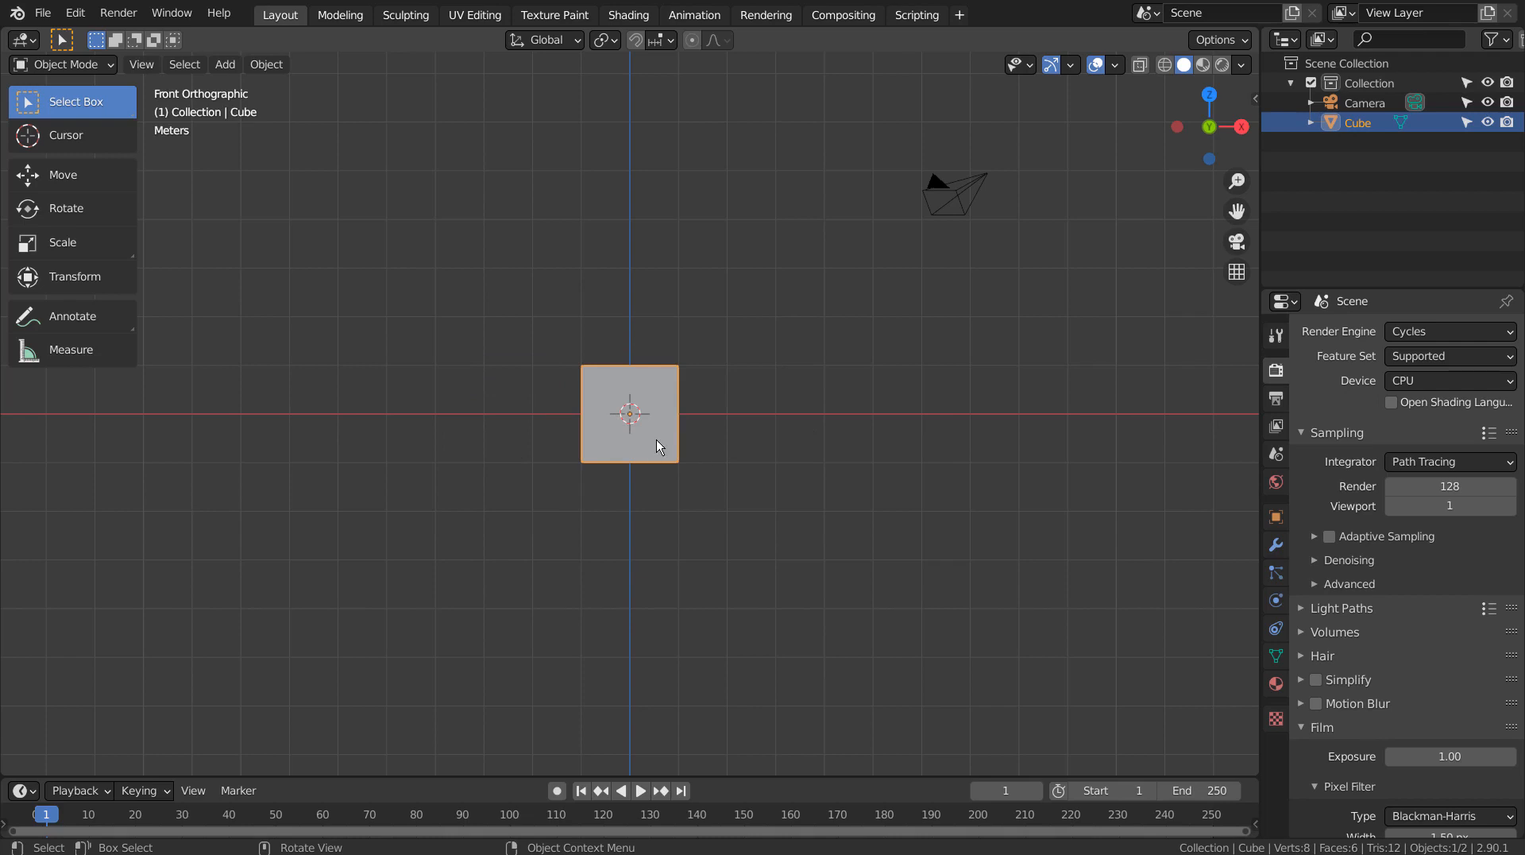
- Try moving the cube 1 m up along the Z axis, and undo the move
scroll(656, 445, "up", 6)
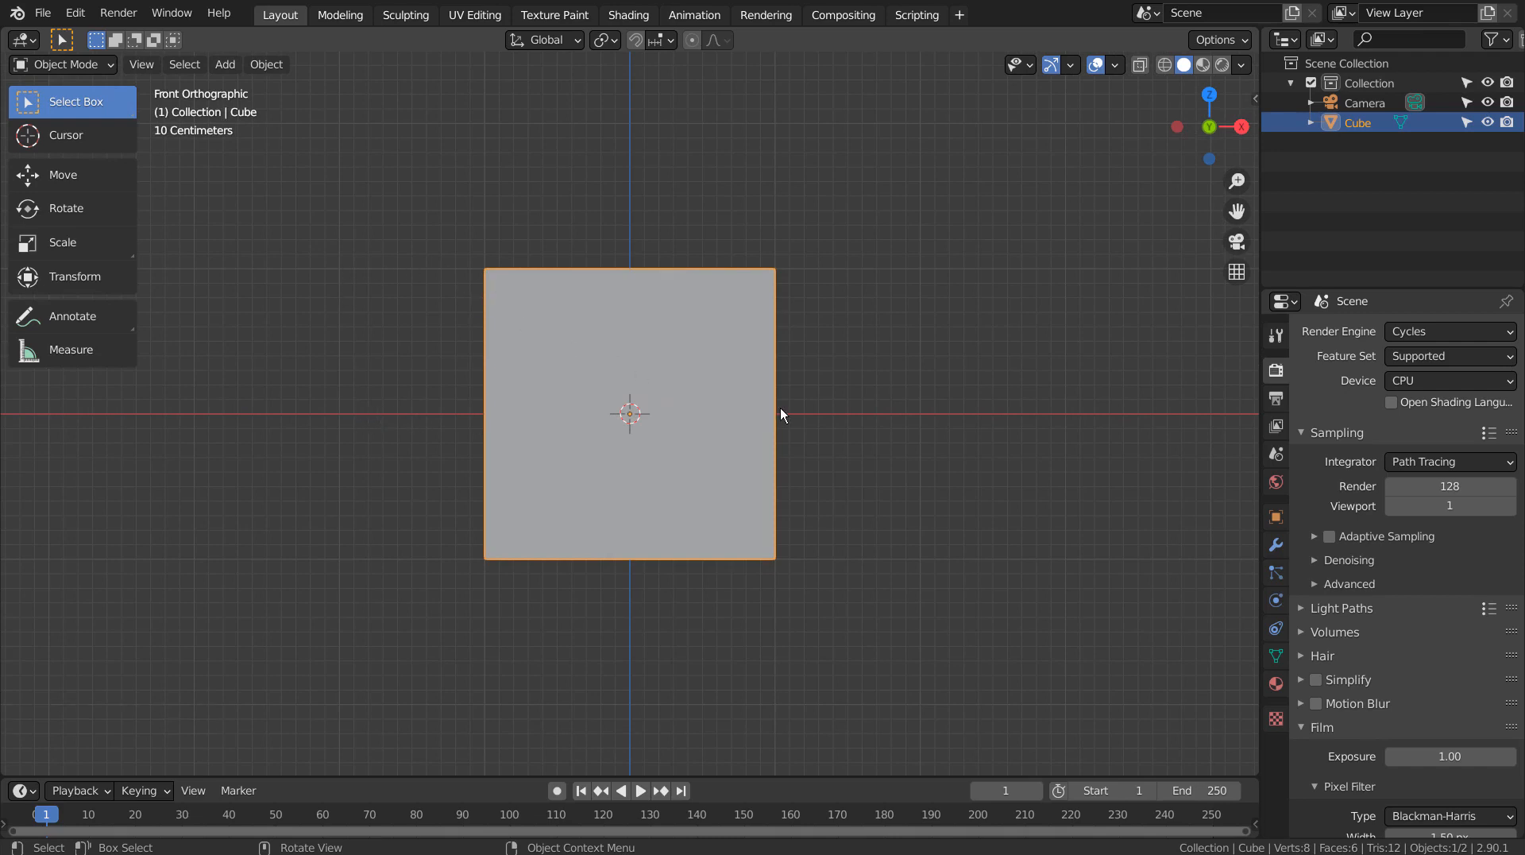
scroll(780, 413, "down", 3)
middle_click_drag(813, 527, 749, 551)
key("g")
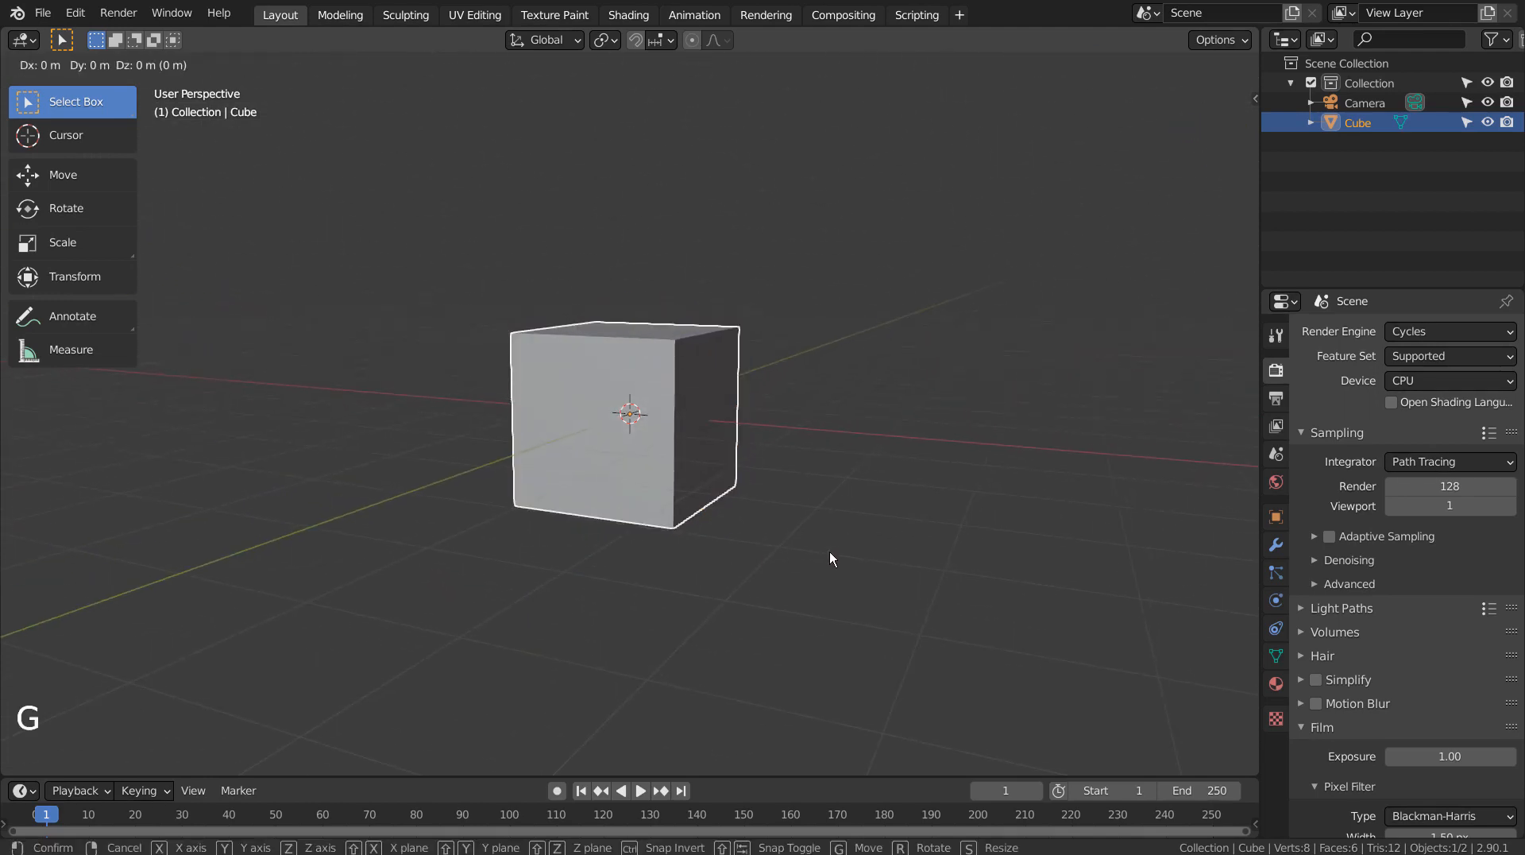
type("z")
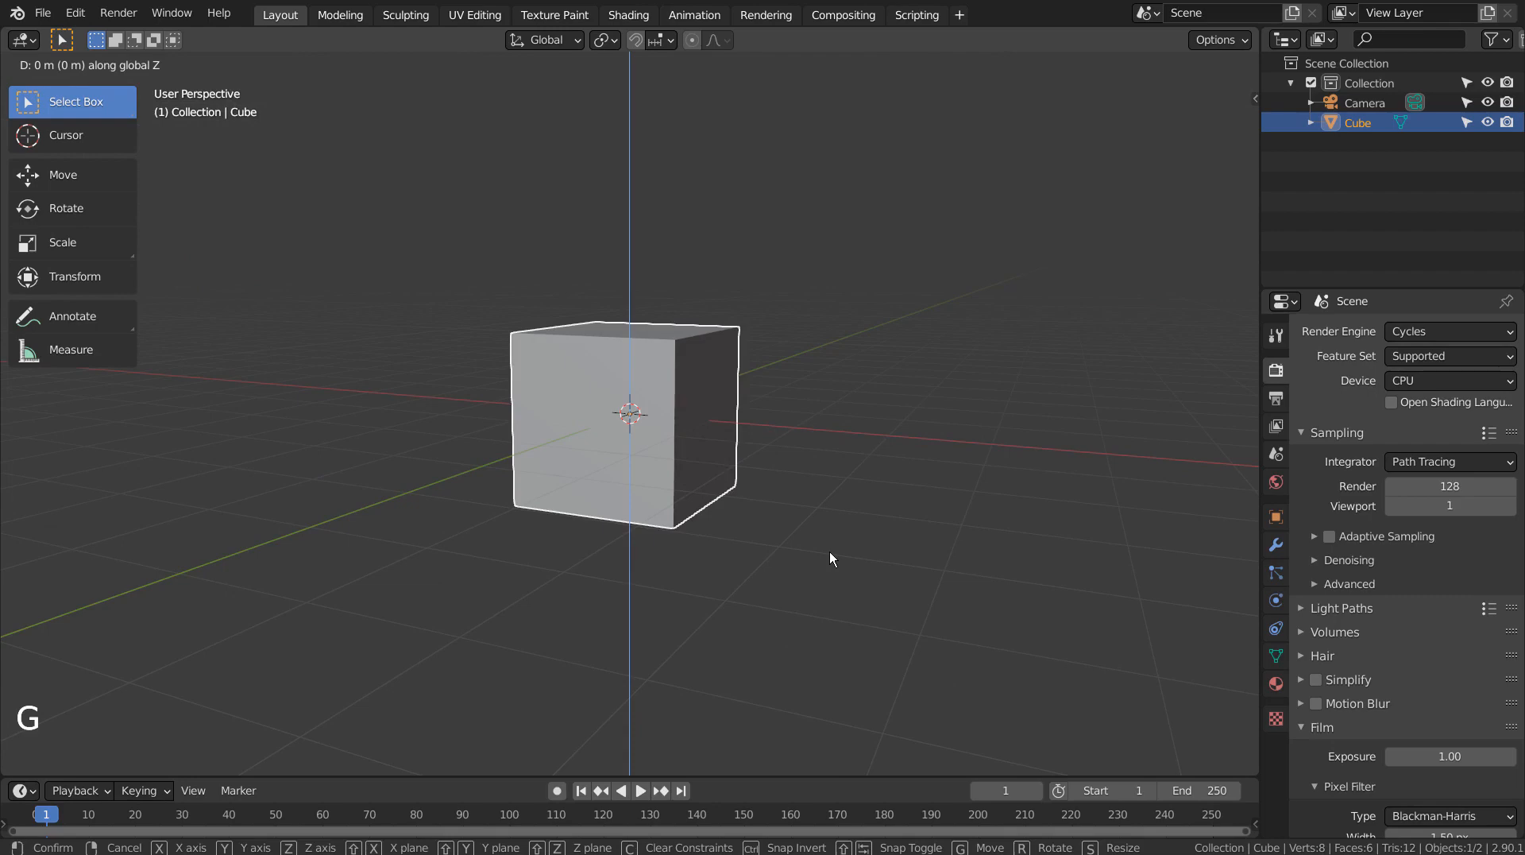
type("1")
key("Return")
key("KP_1")
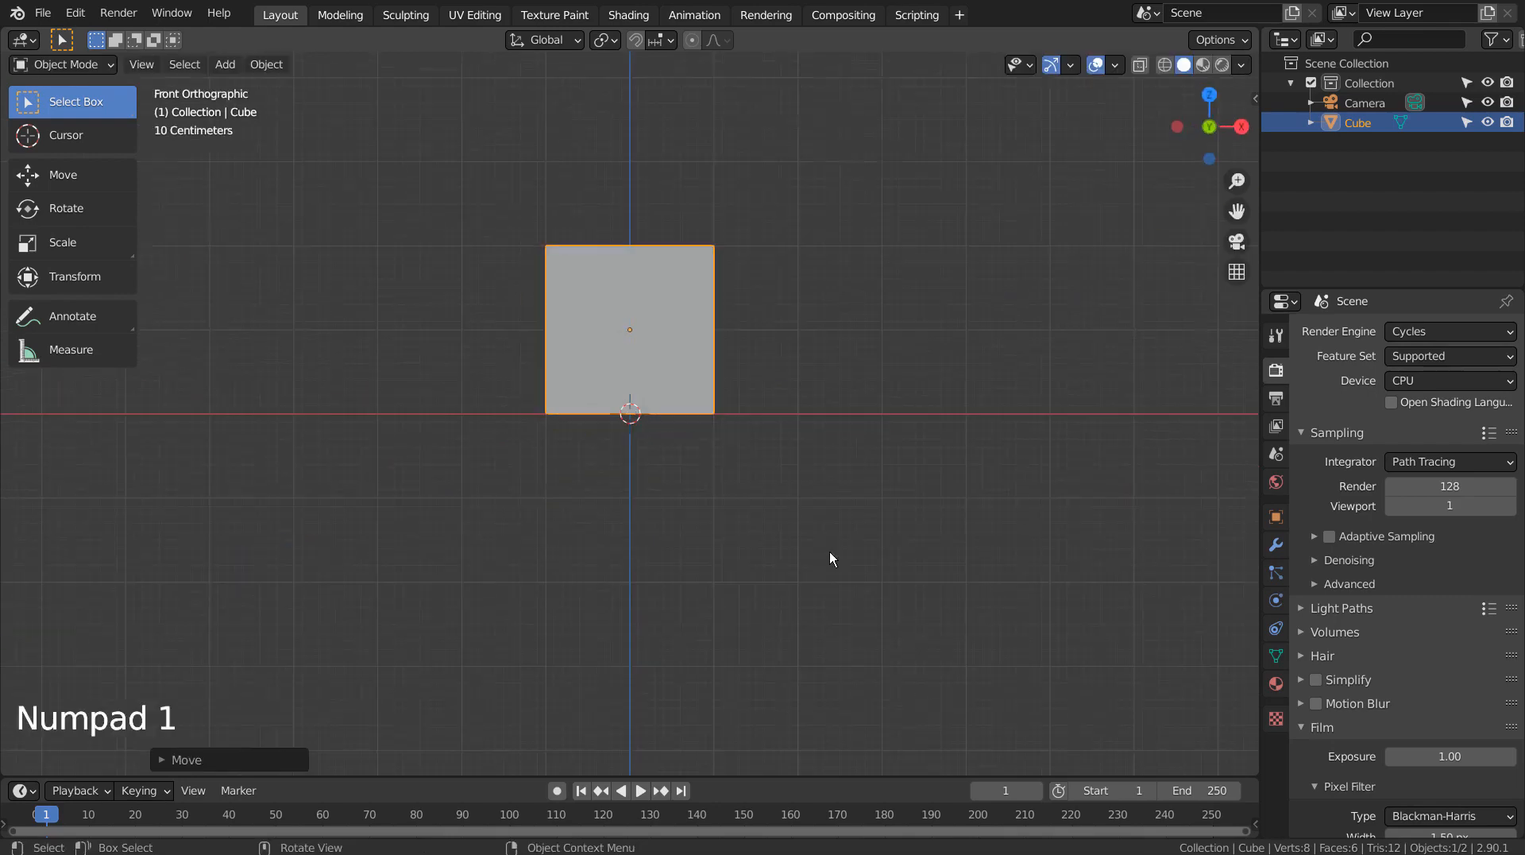
scroll(707, 454, "up", 6)
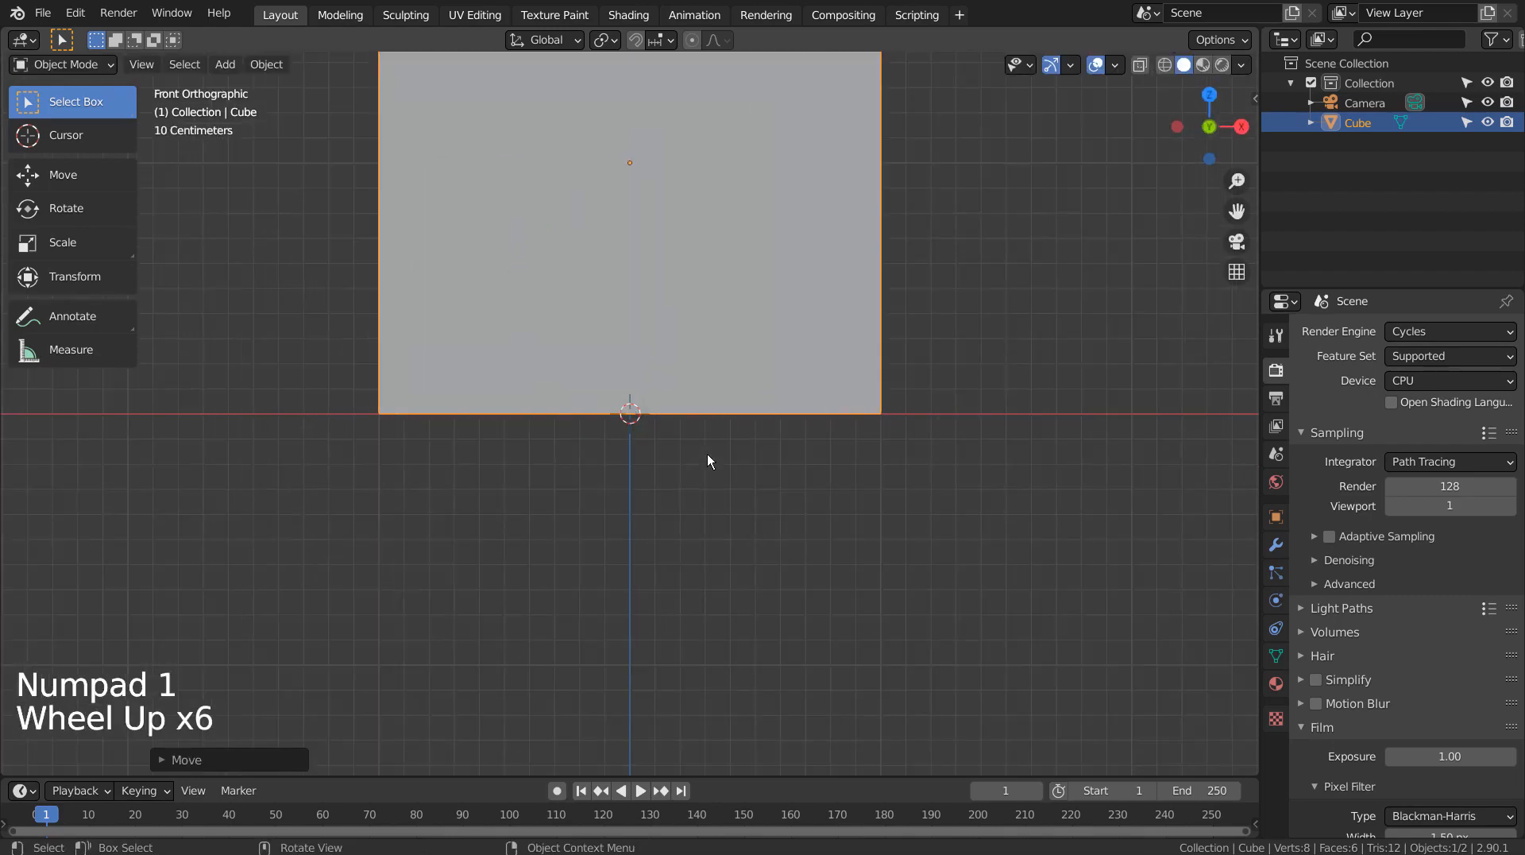
scroll(707, 455, "down", 3)
scroll(707, 461, "down", 3)
key("ctrl+z")
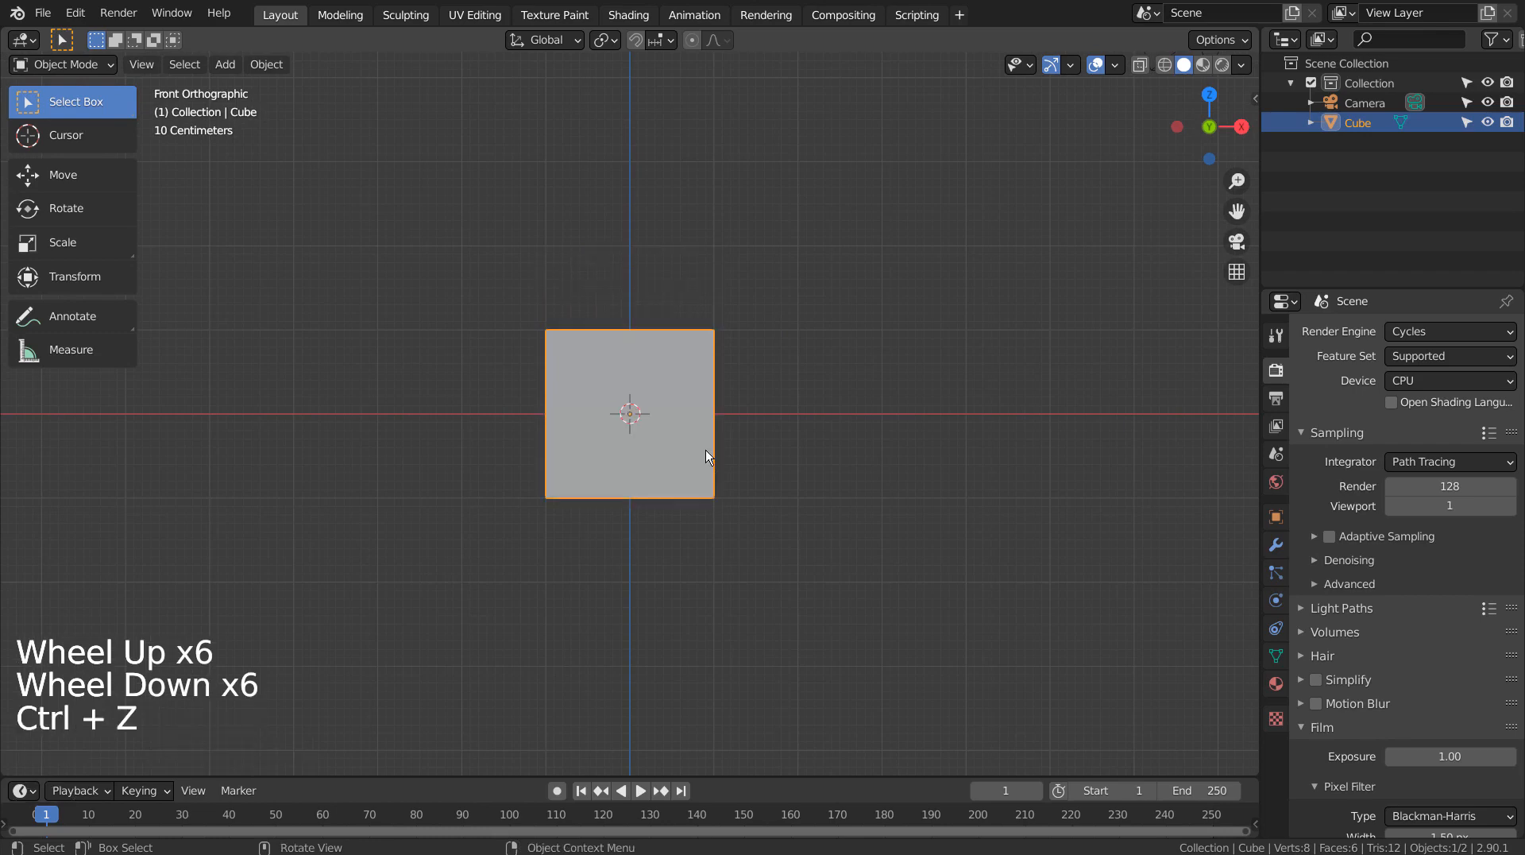
- Select the cube's bottom face in Edit Mode and snap the 3D cursor to it
middle_click_drag(757, 527, 717, 475)
middle_click(715, 474)
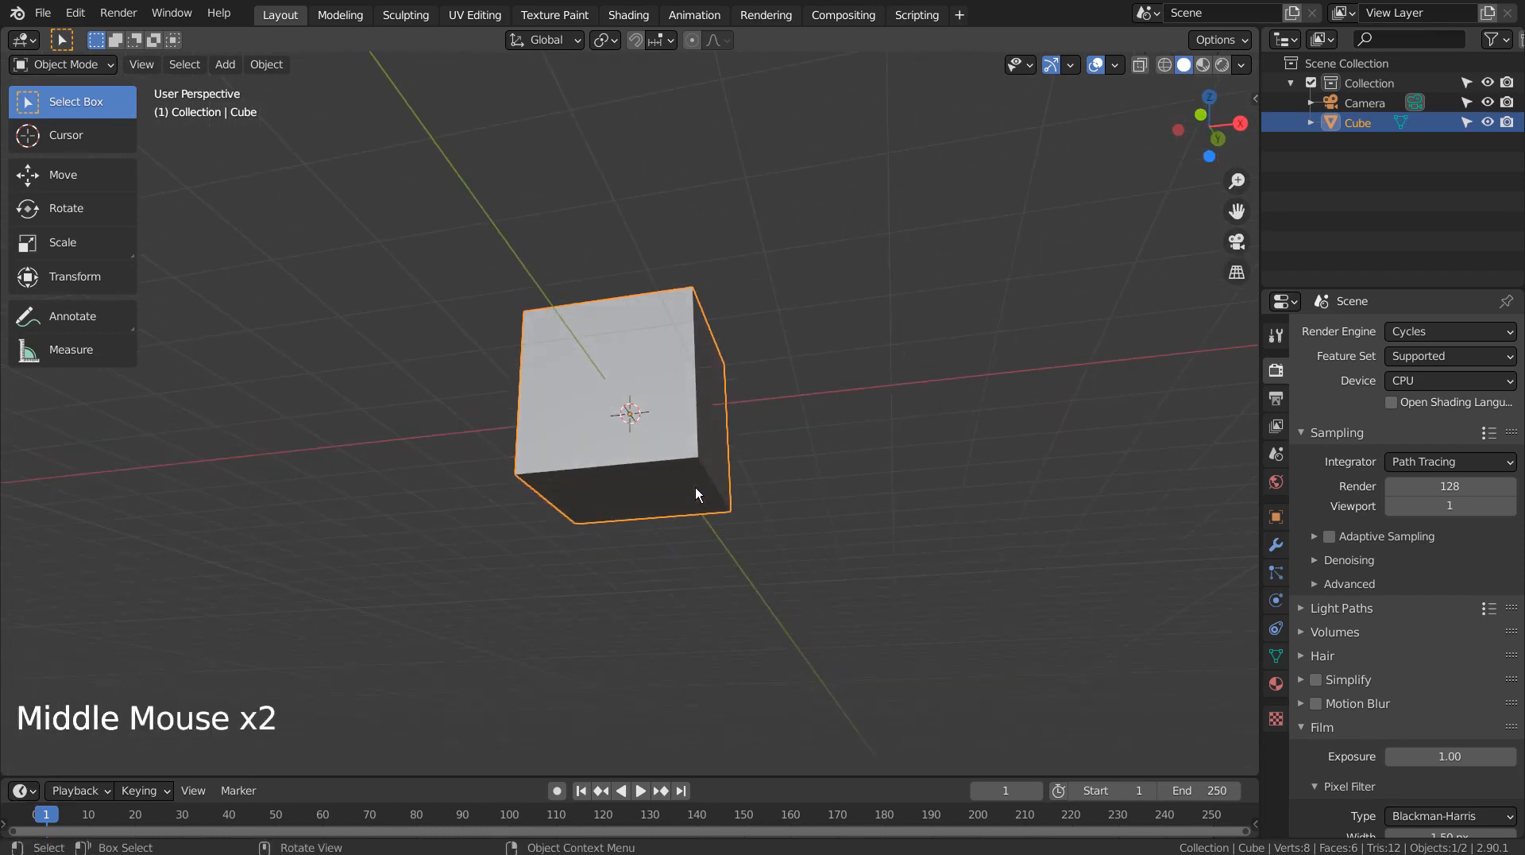
key("Tab")
key("3")
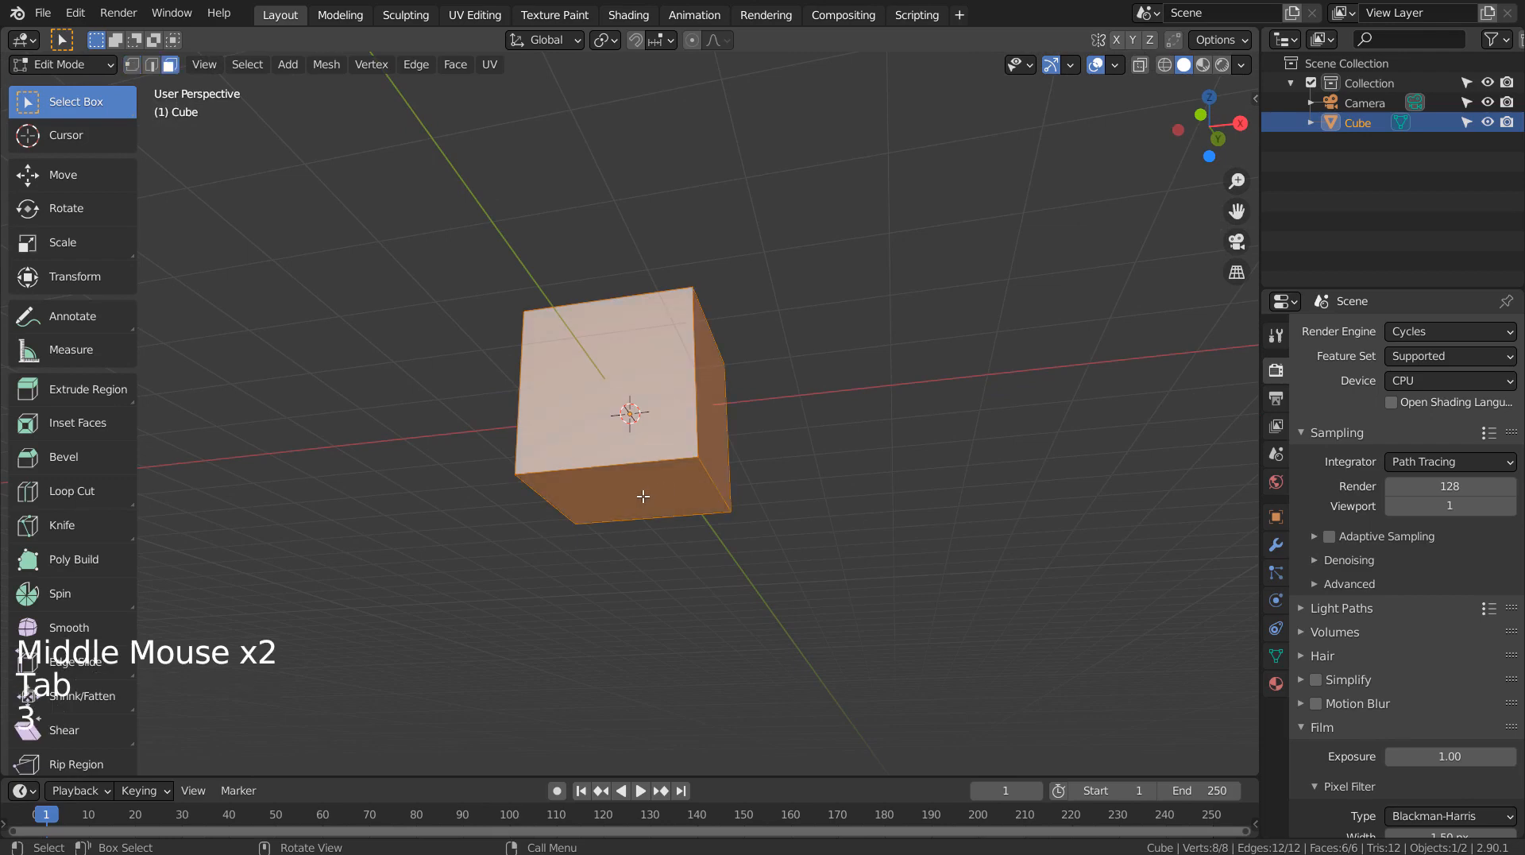
left_click(643, 496)
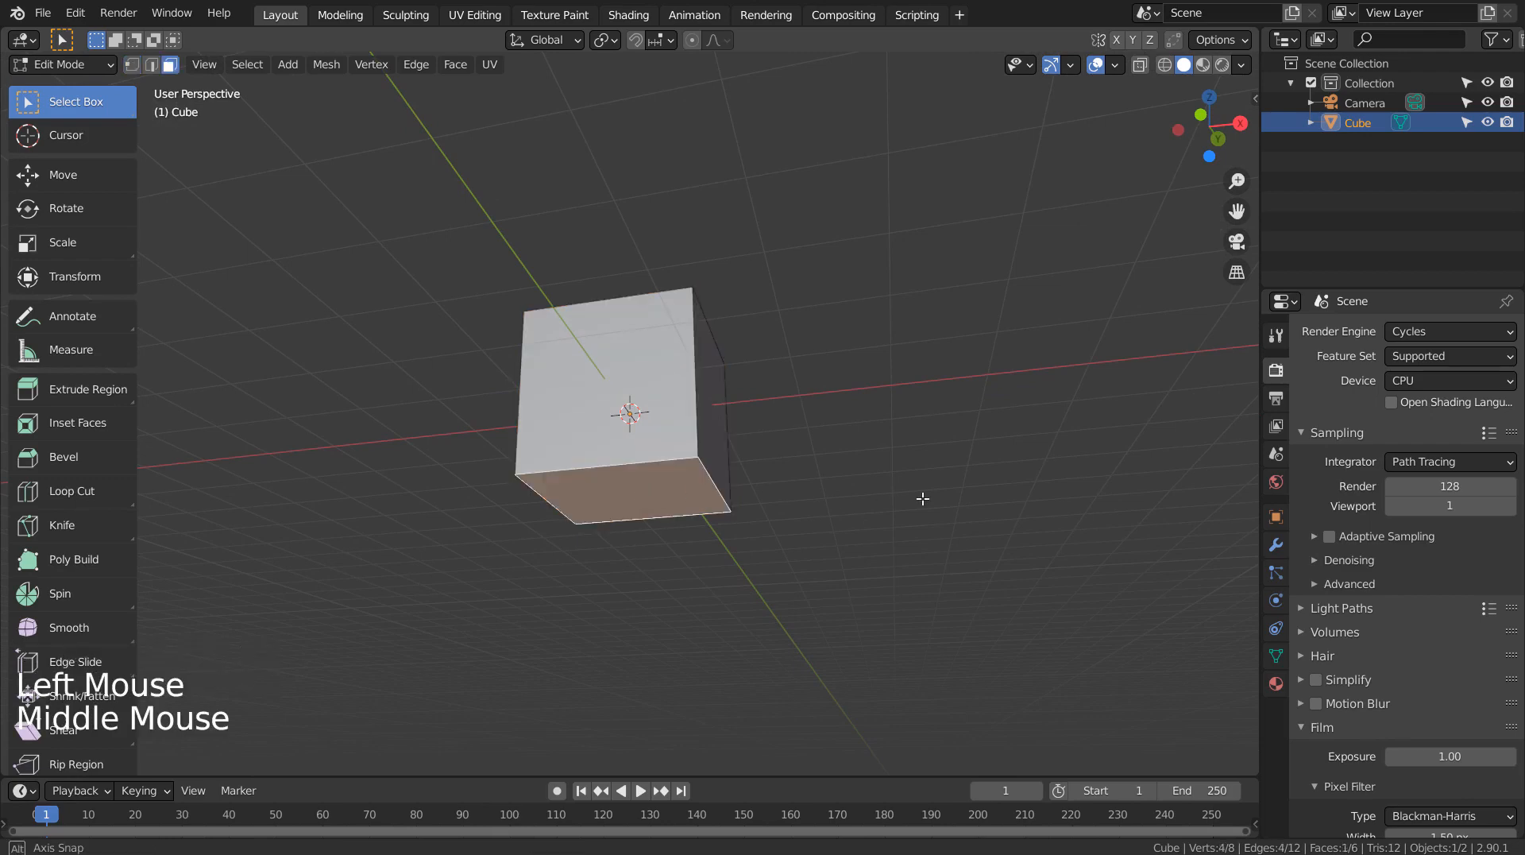
middle_click_drag(922, 501, 827, 479)
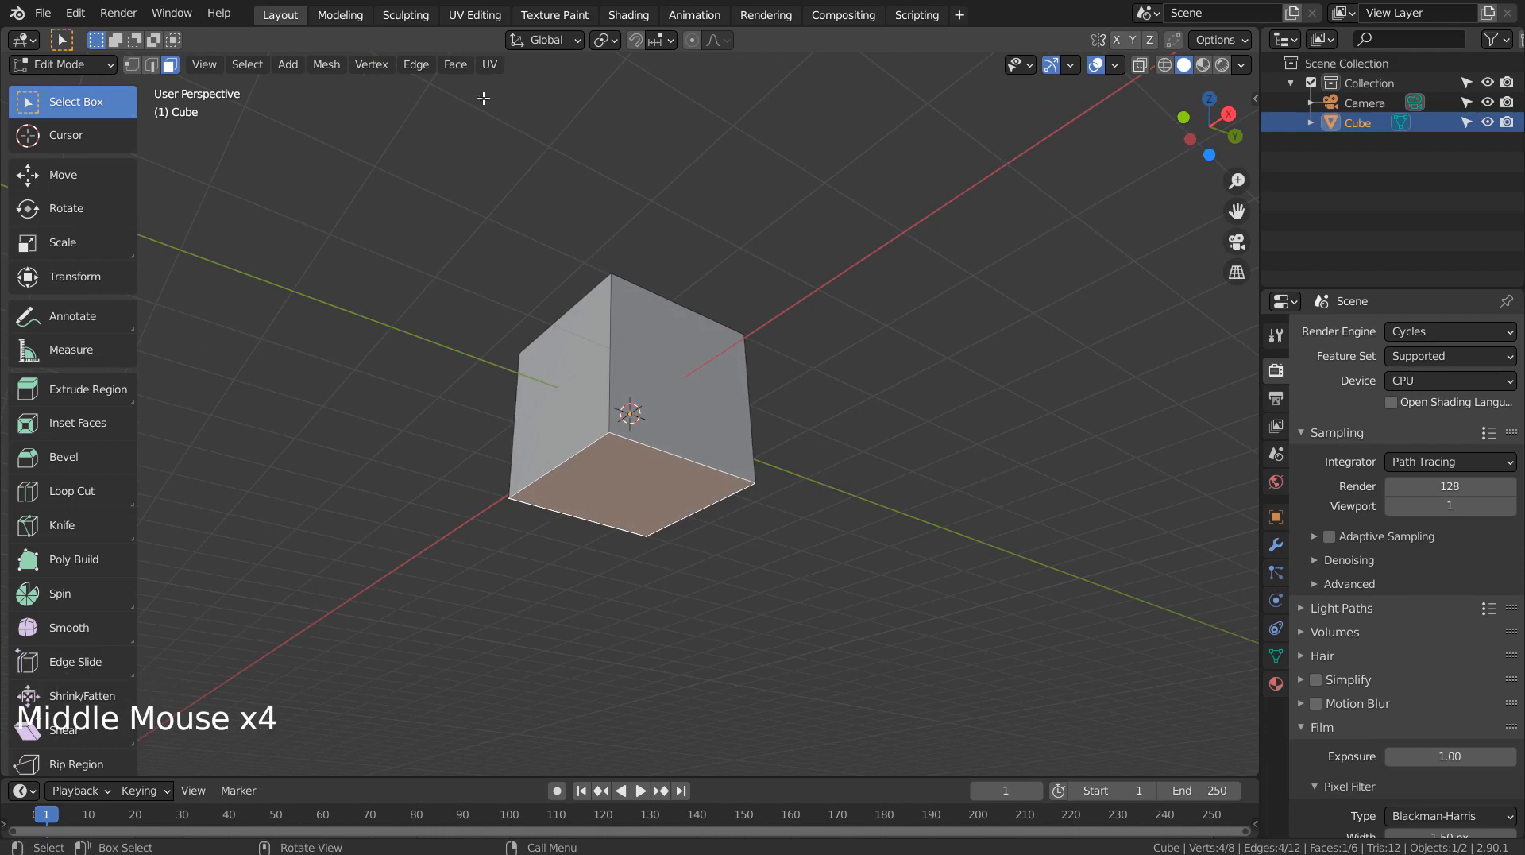
key("shift+s")
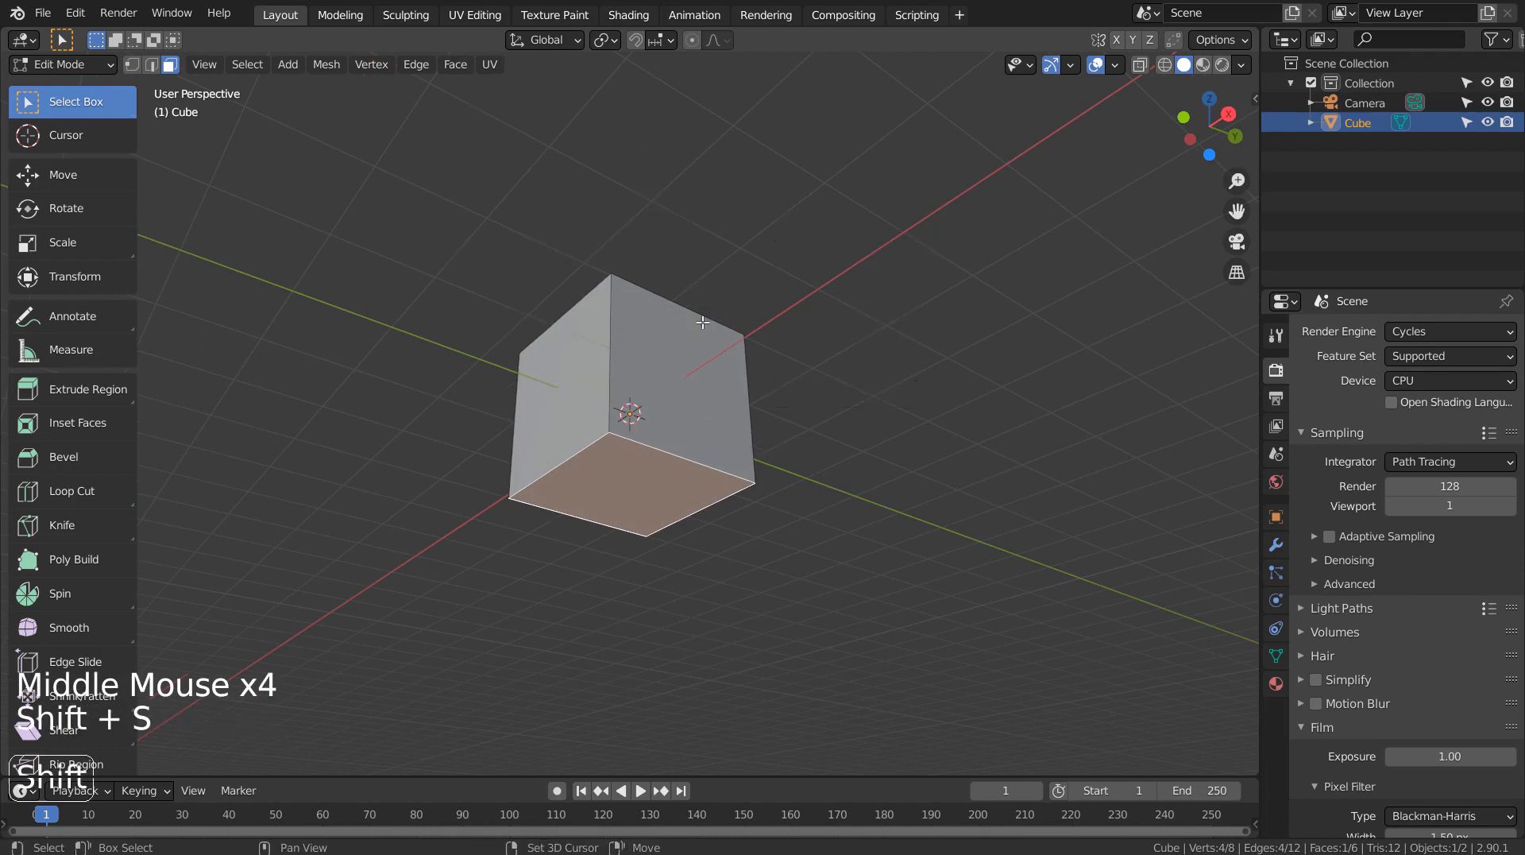
key("shift+s")
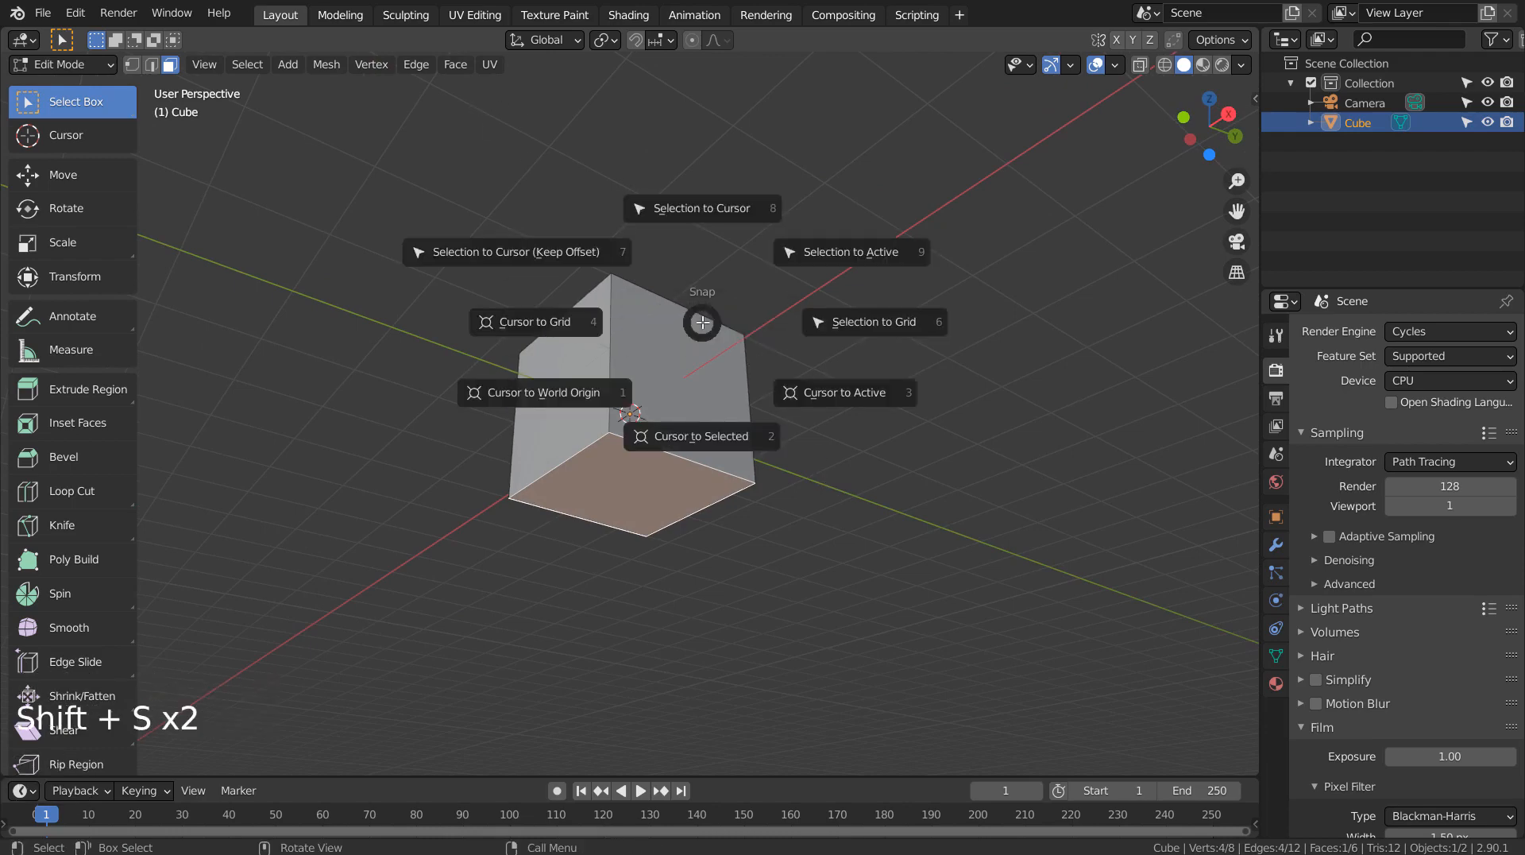
left_click(700, 437)
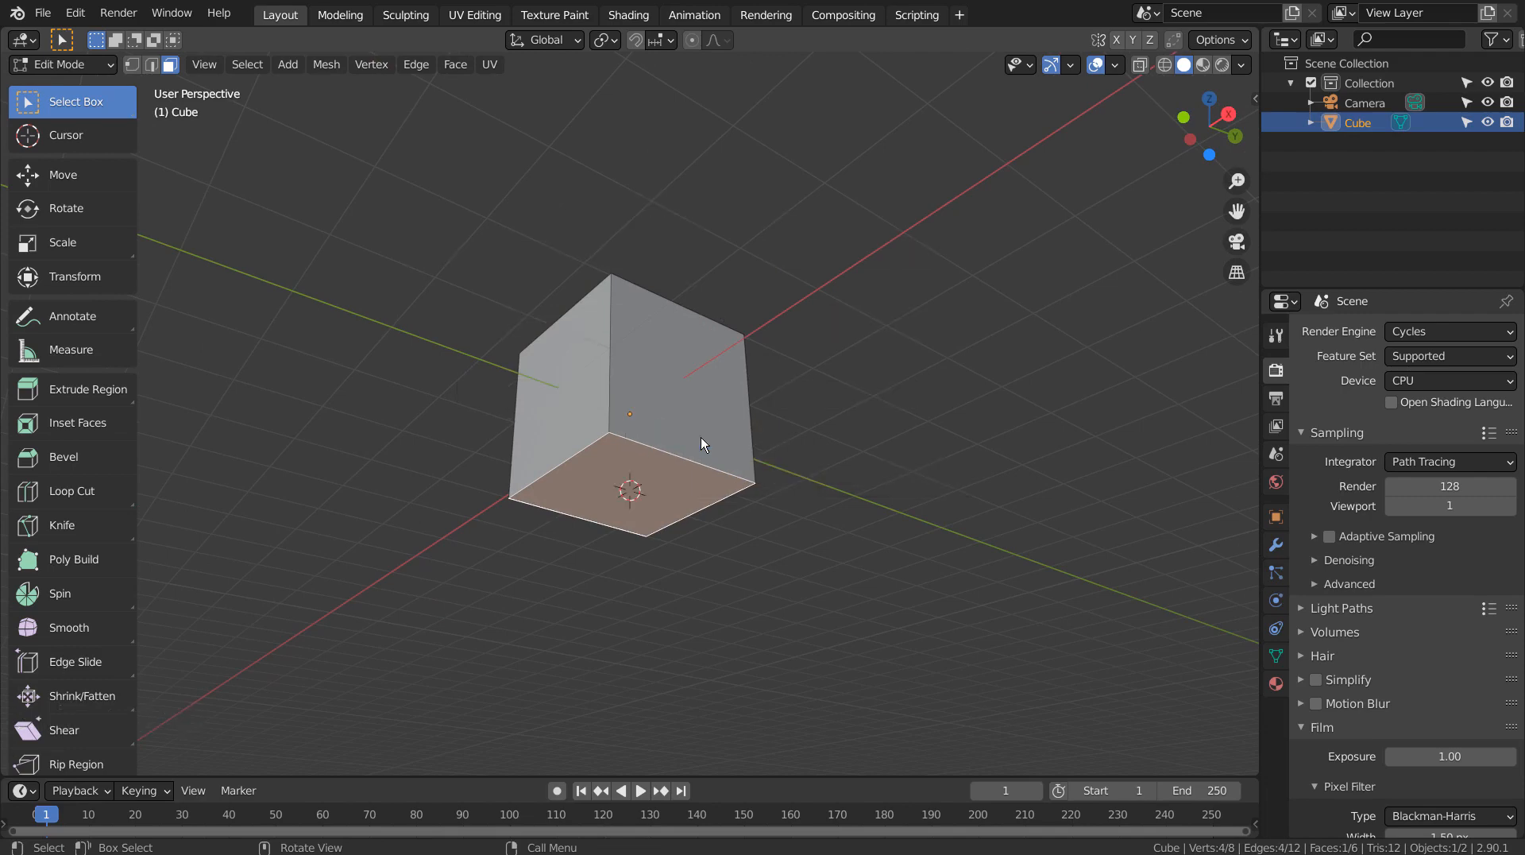
- Back in Object Mode, set the cube's origin to the 3D cursor at the centre of its bottom face
key("Tab")
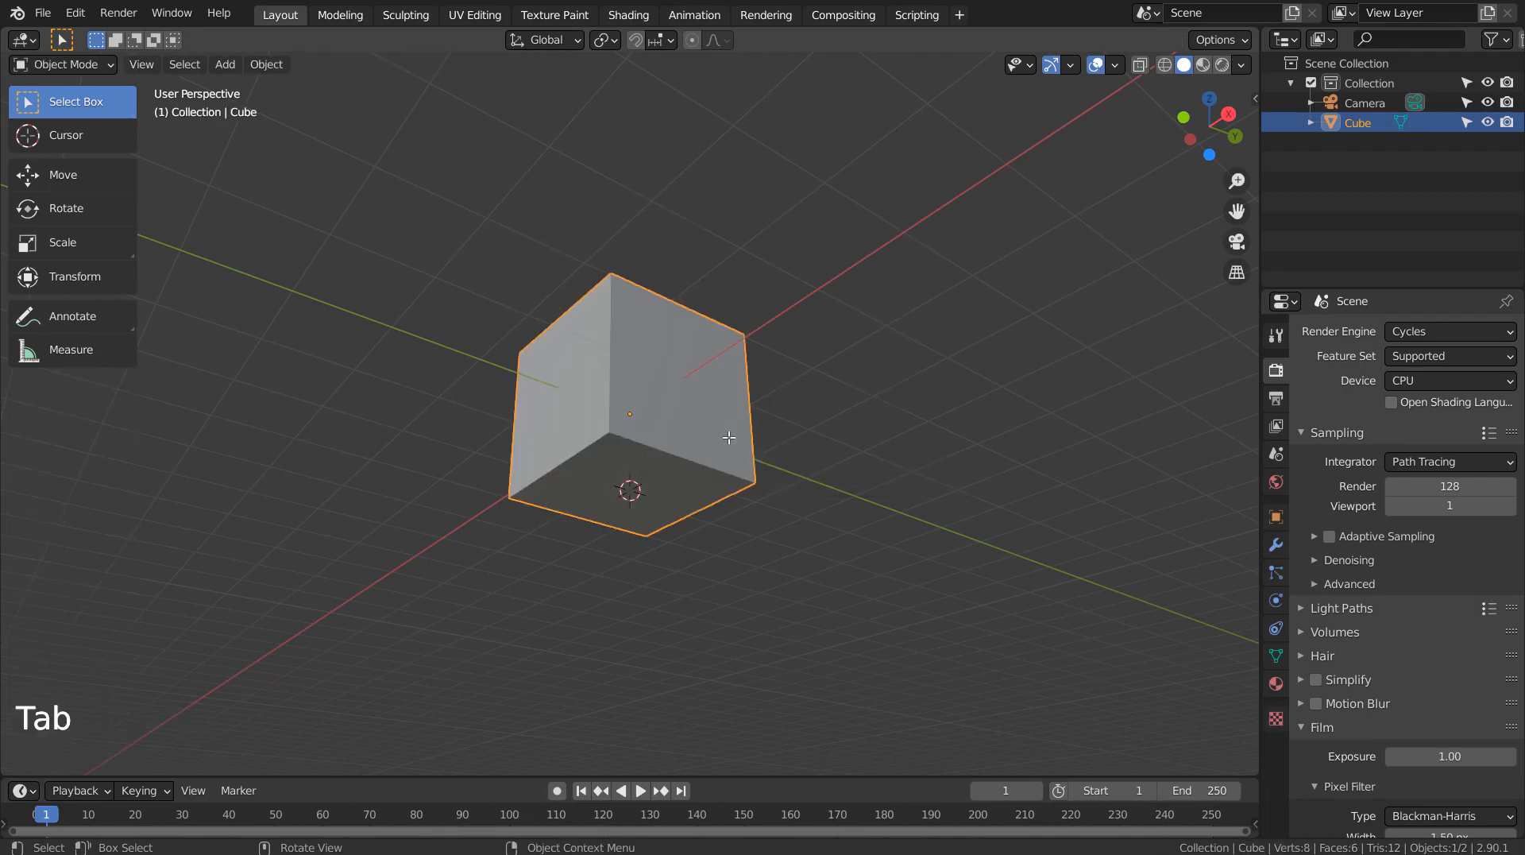
left_click(269, 73)
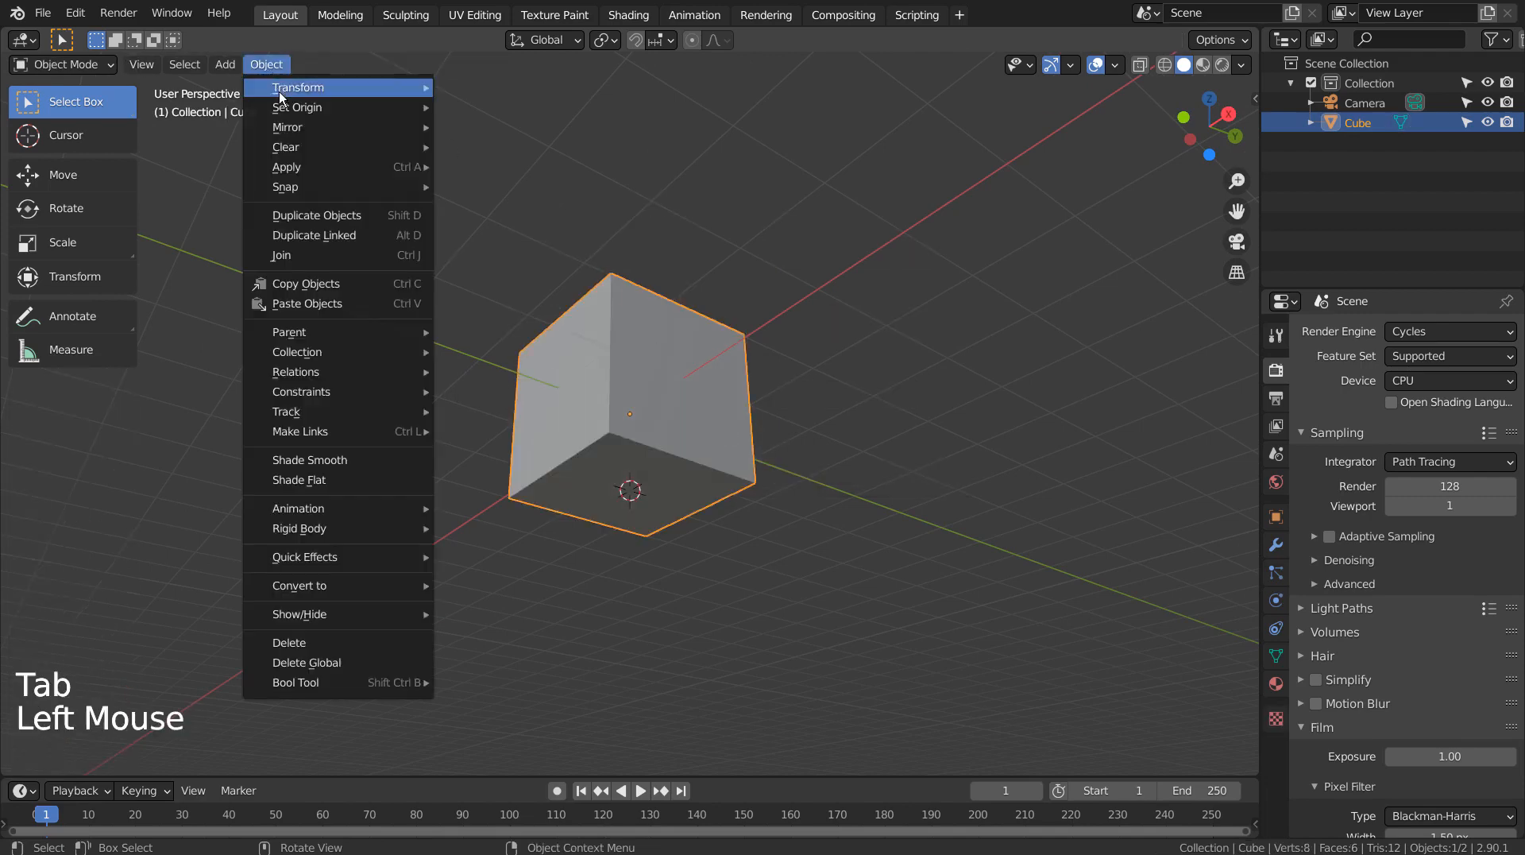
mouse_move(284, 108)
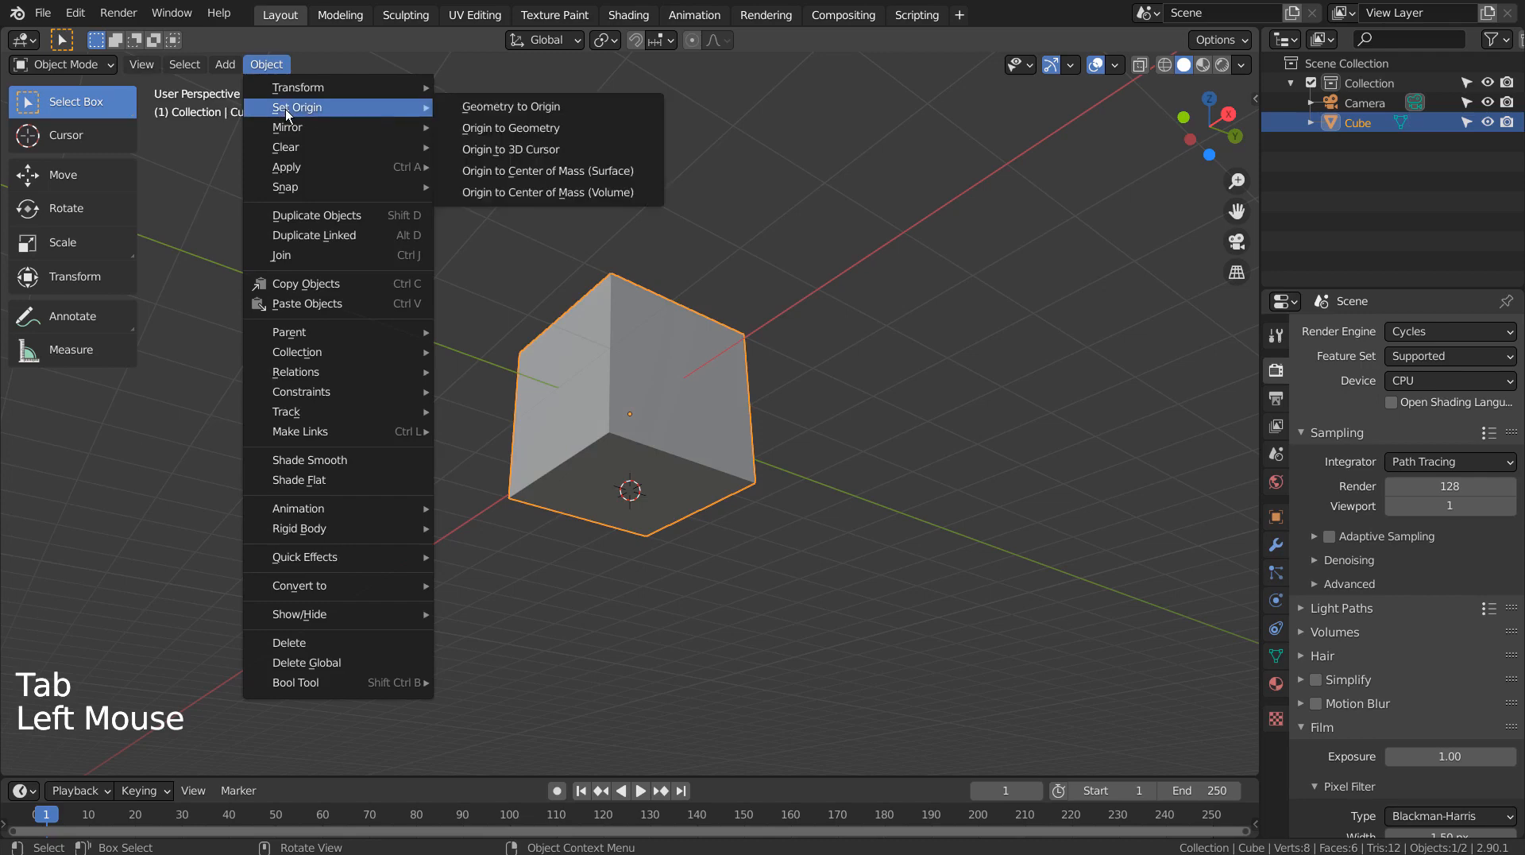
left_click(535, 151)
middle_click_drag(715, 335, 819, 388)
middle_click(818, 395)
key("KP_1")
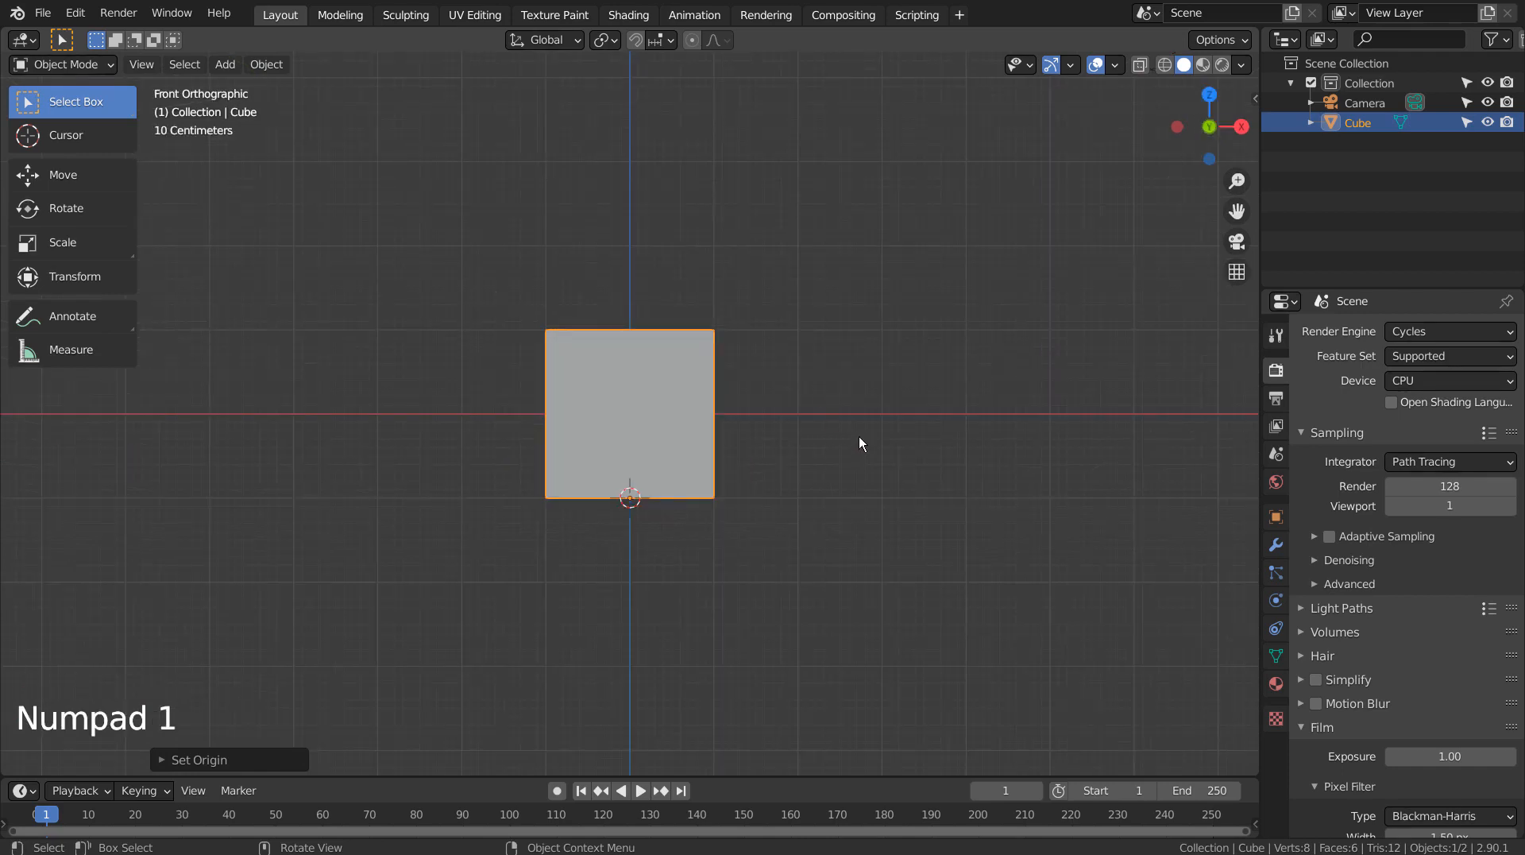
middle_click_drag(711, 518, 630, 504)
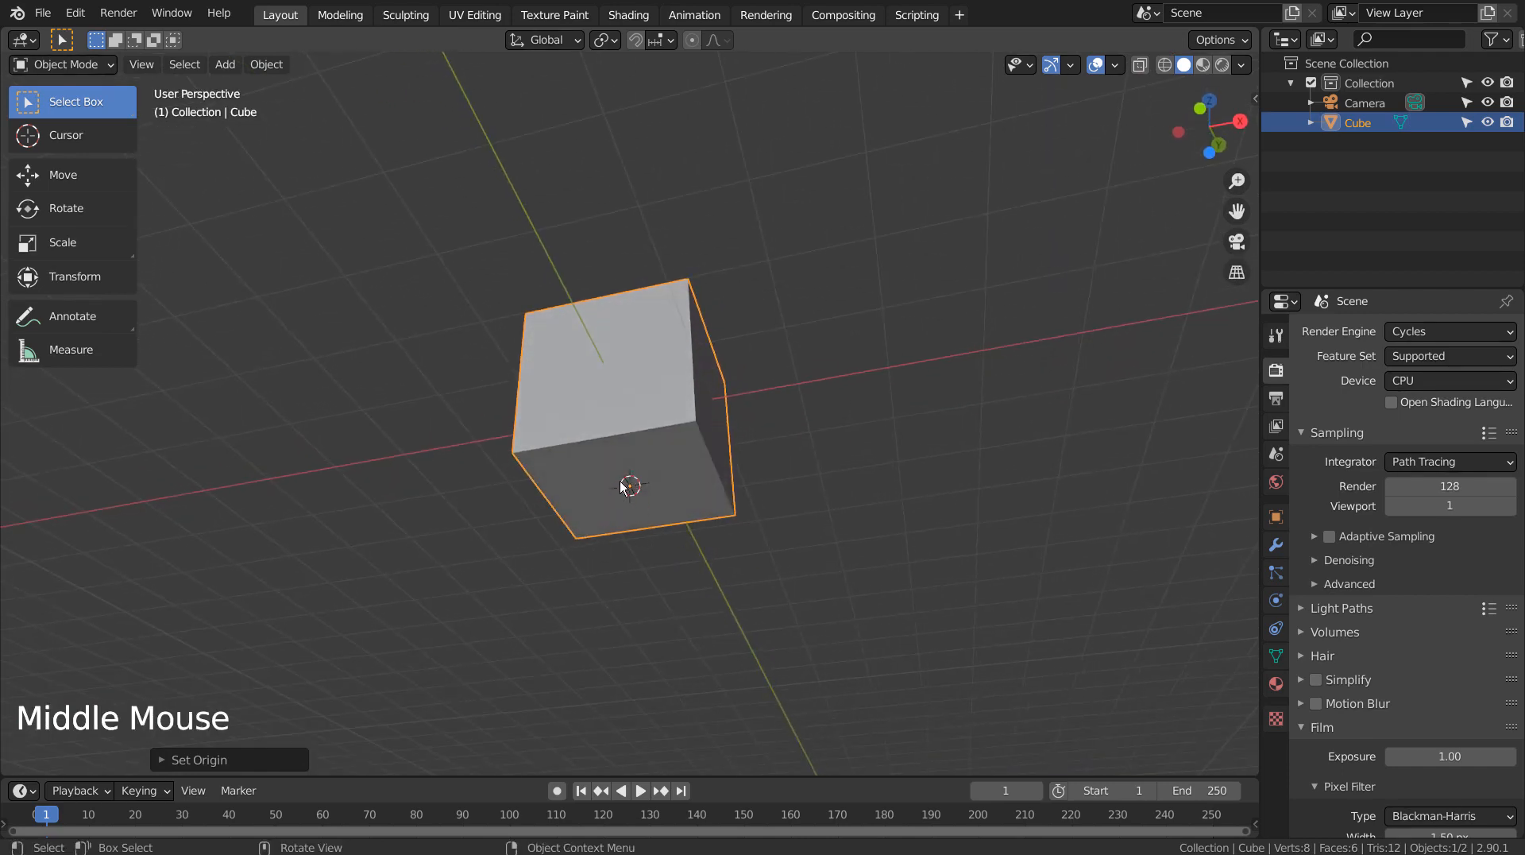
middle_click(874, 321)
middle_click(874, 322)
middle_click(874, 322)
key("KP_1")
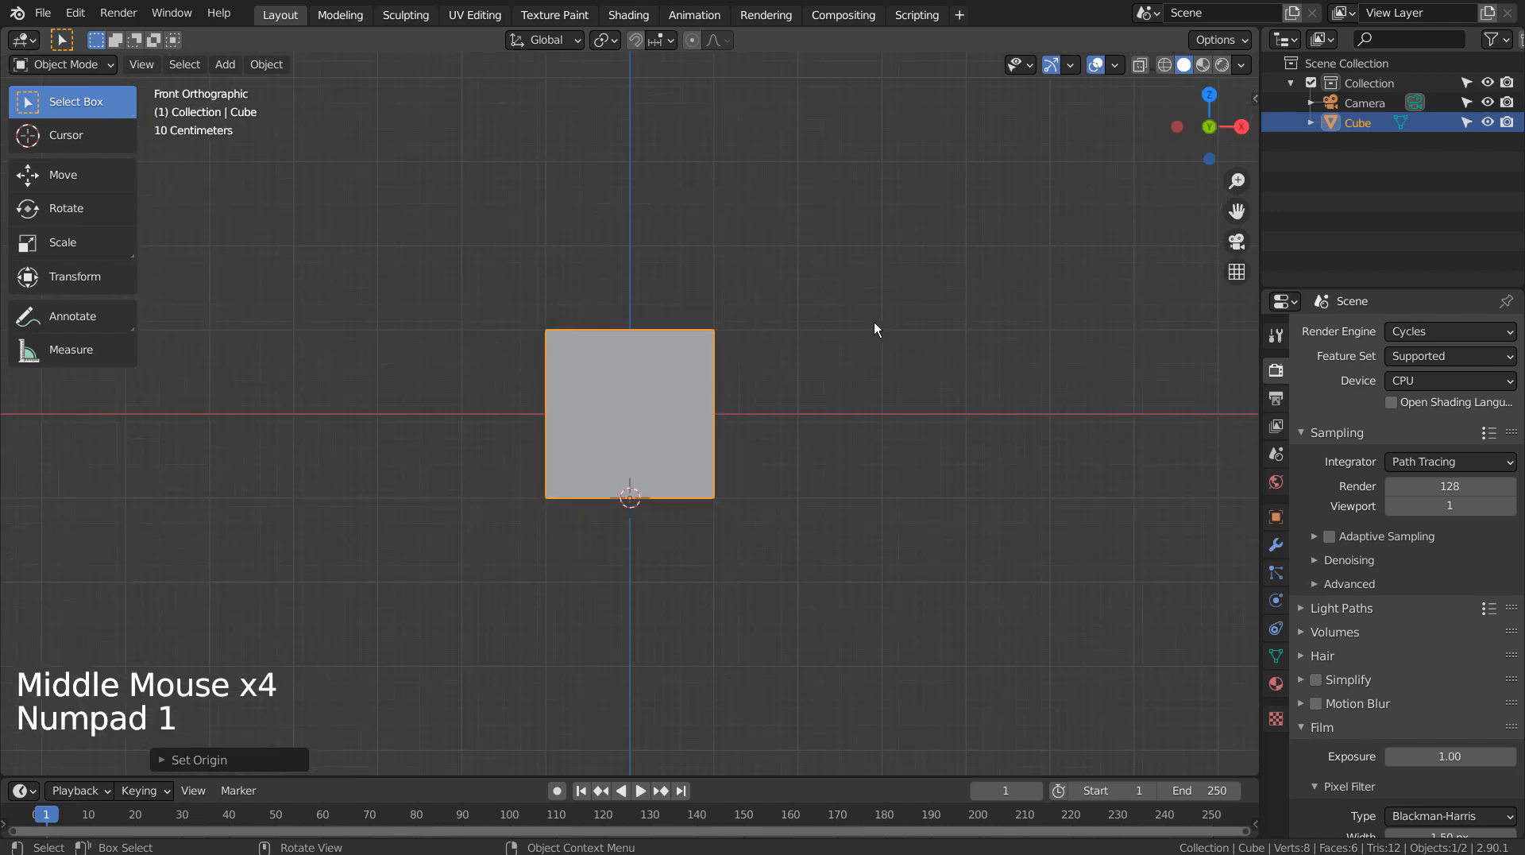
- Reset the 3D cursor to the world origin and snap the cube's origin onto it
key("shift+c")
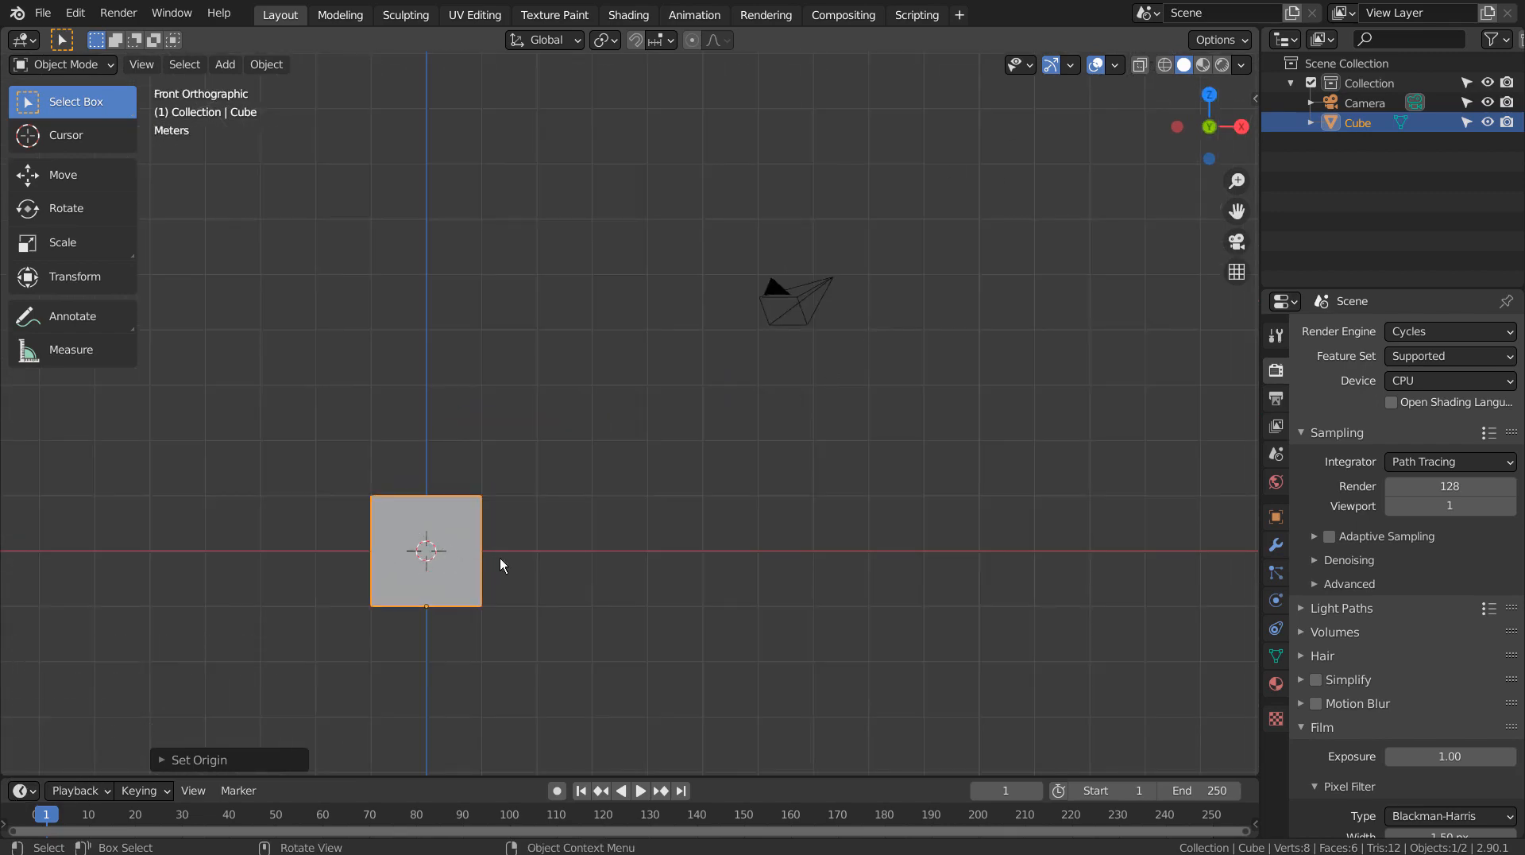
key("shift+s")
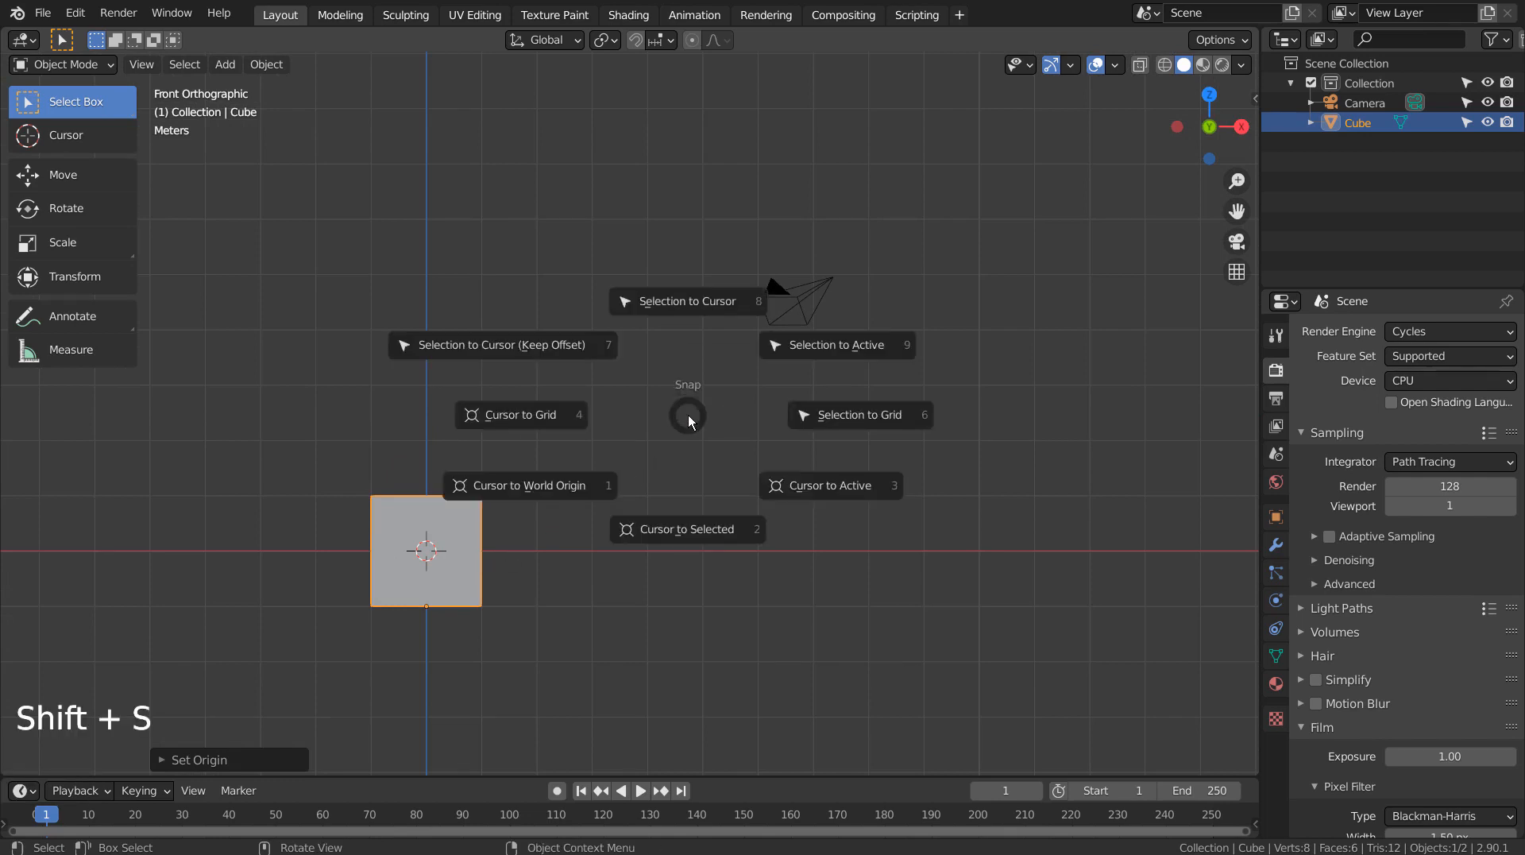
left_click(686, 308)
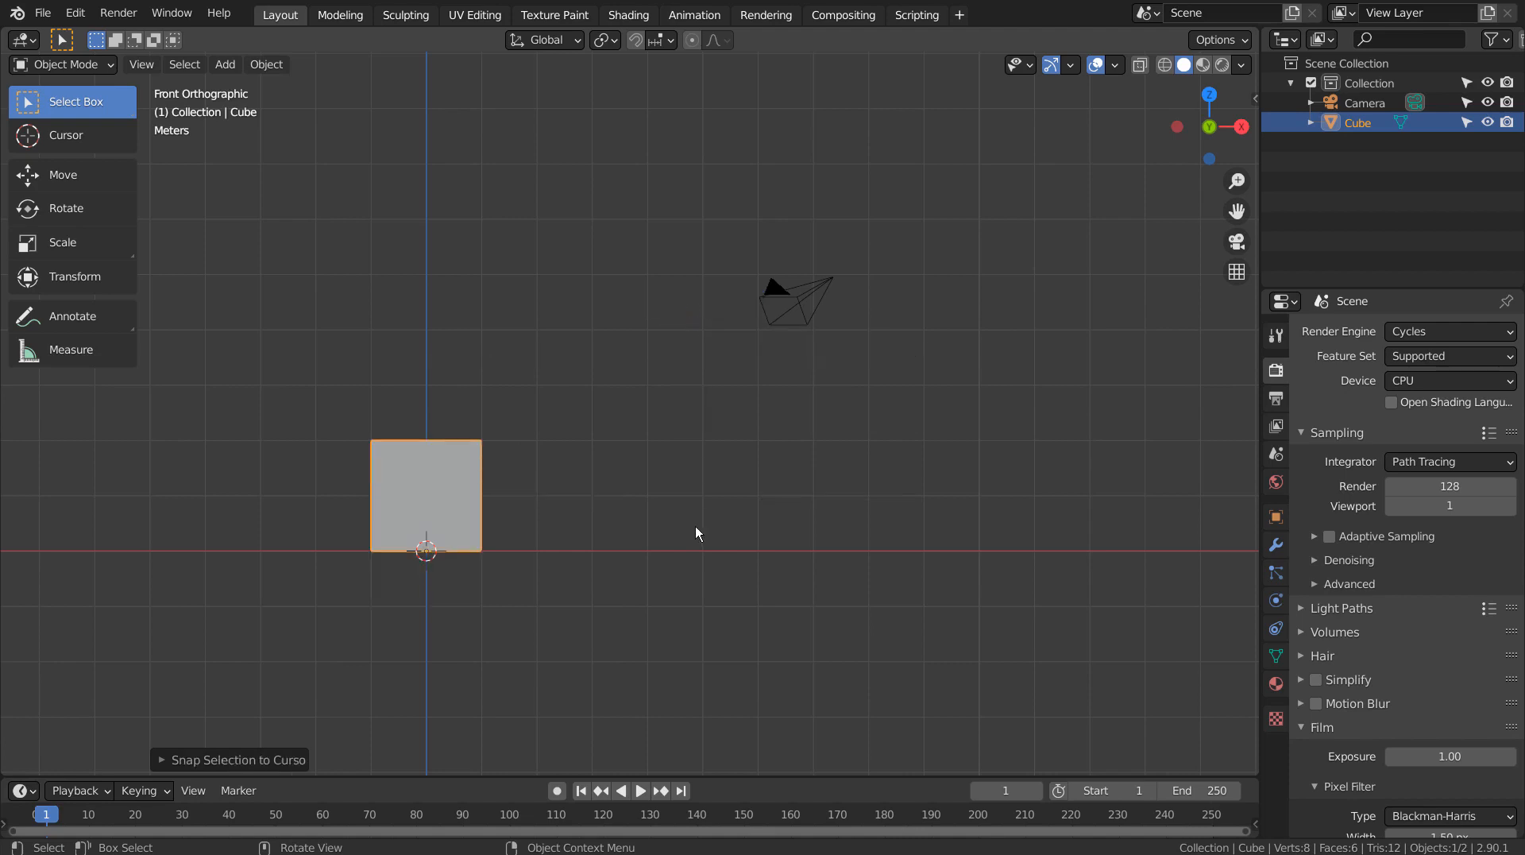
middle_click_drag(696, 531, 622, 562)
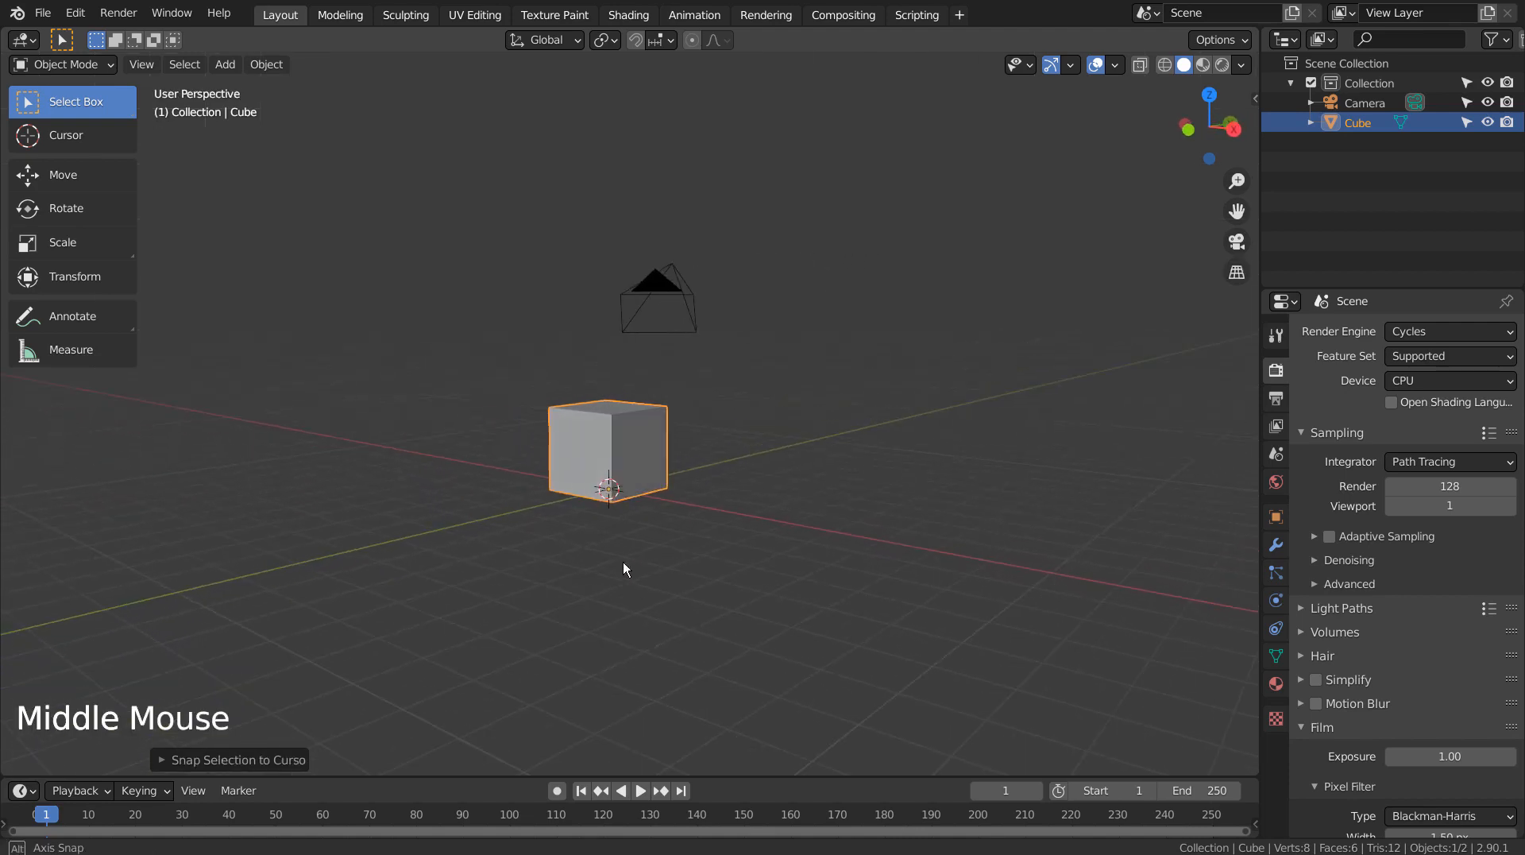
key("KP_1")
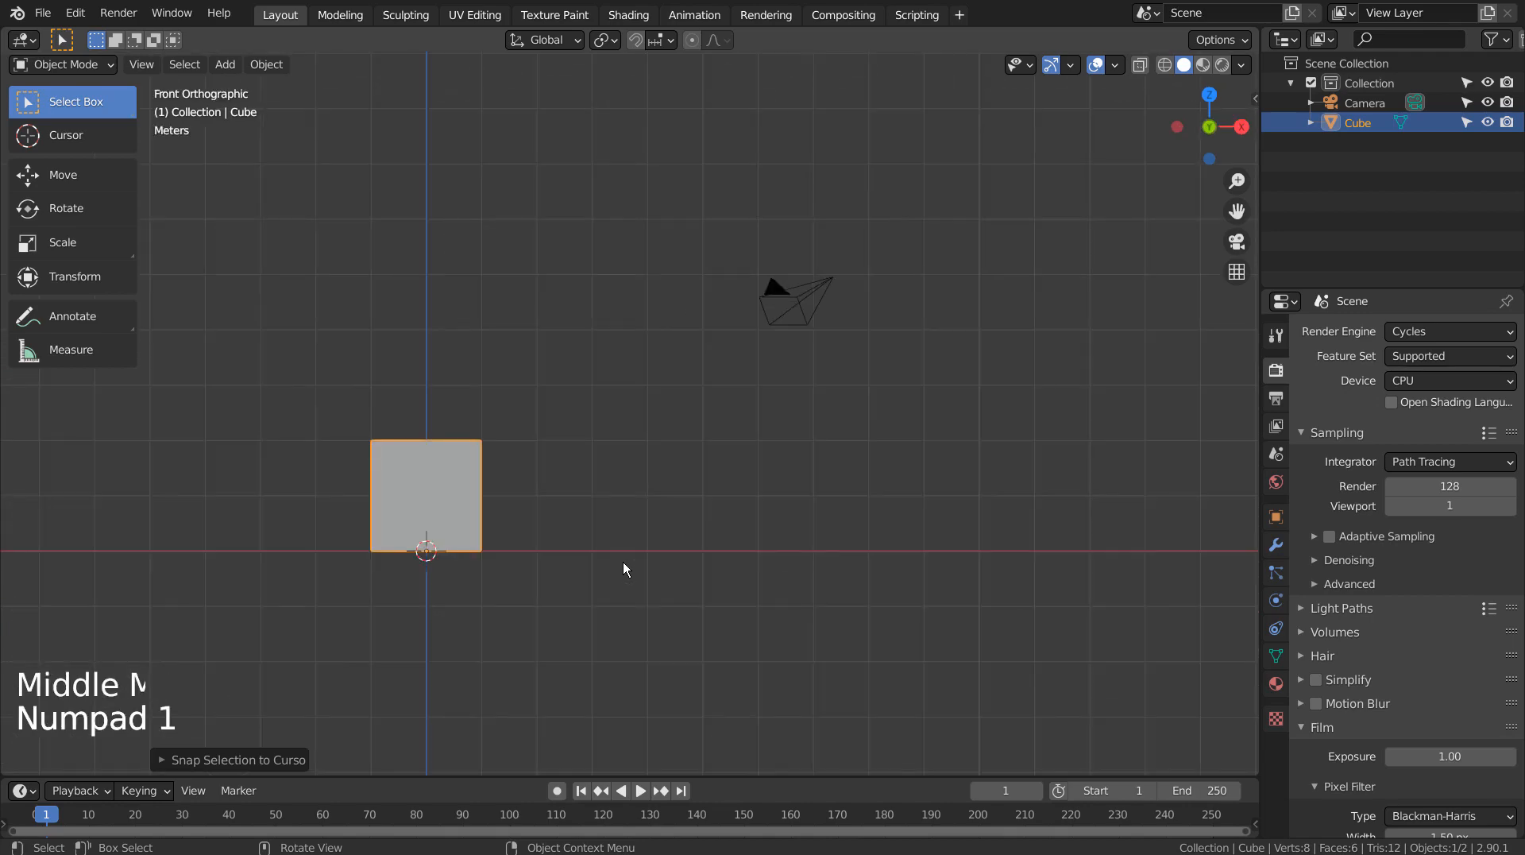
- Try scaling the cube uniformly from the origin at its base, and undo the scaling
scroll(623, 569, "up", 2)
scroll(623, 569, "up", 1)
middle_click_drag(623, 569, 909, 483, "shift")
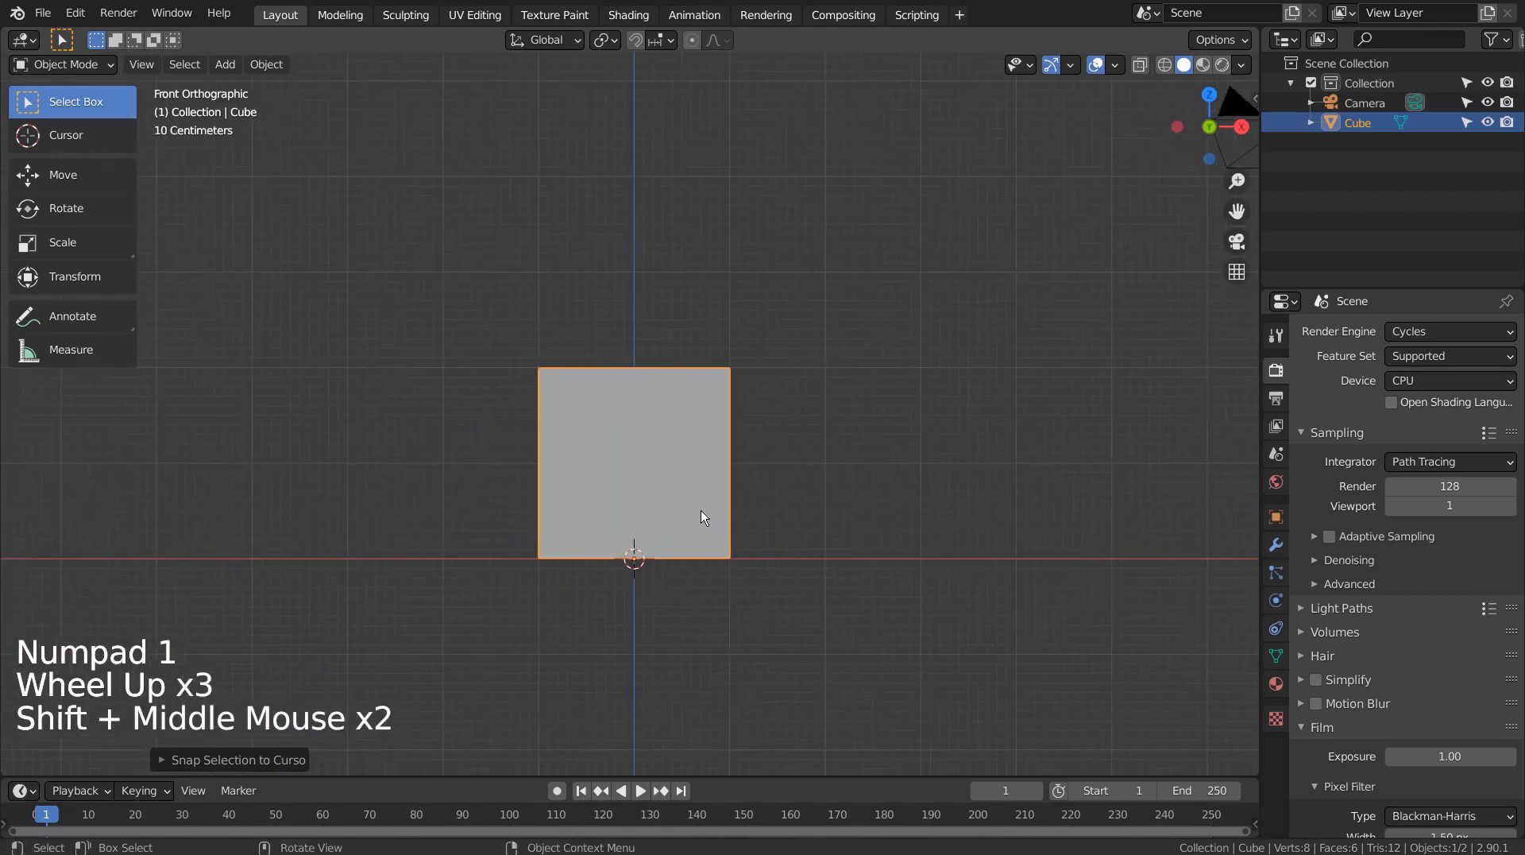
key("s")
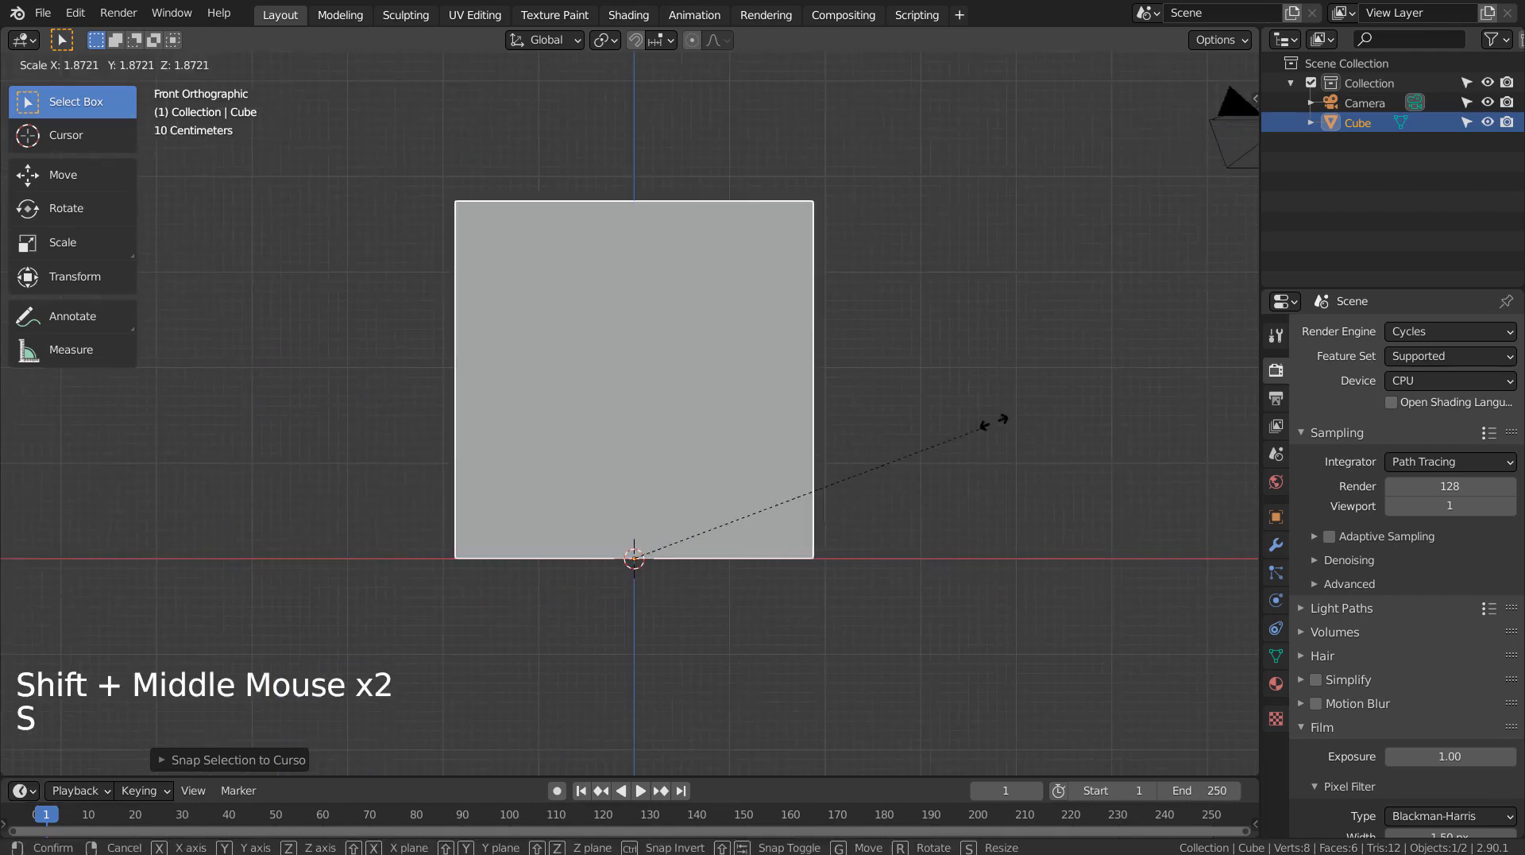
left_click(751, 492)
key("ctrl+z")
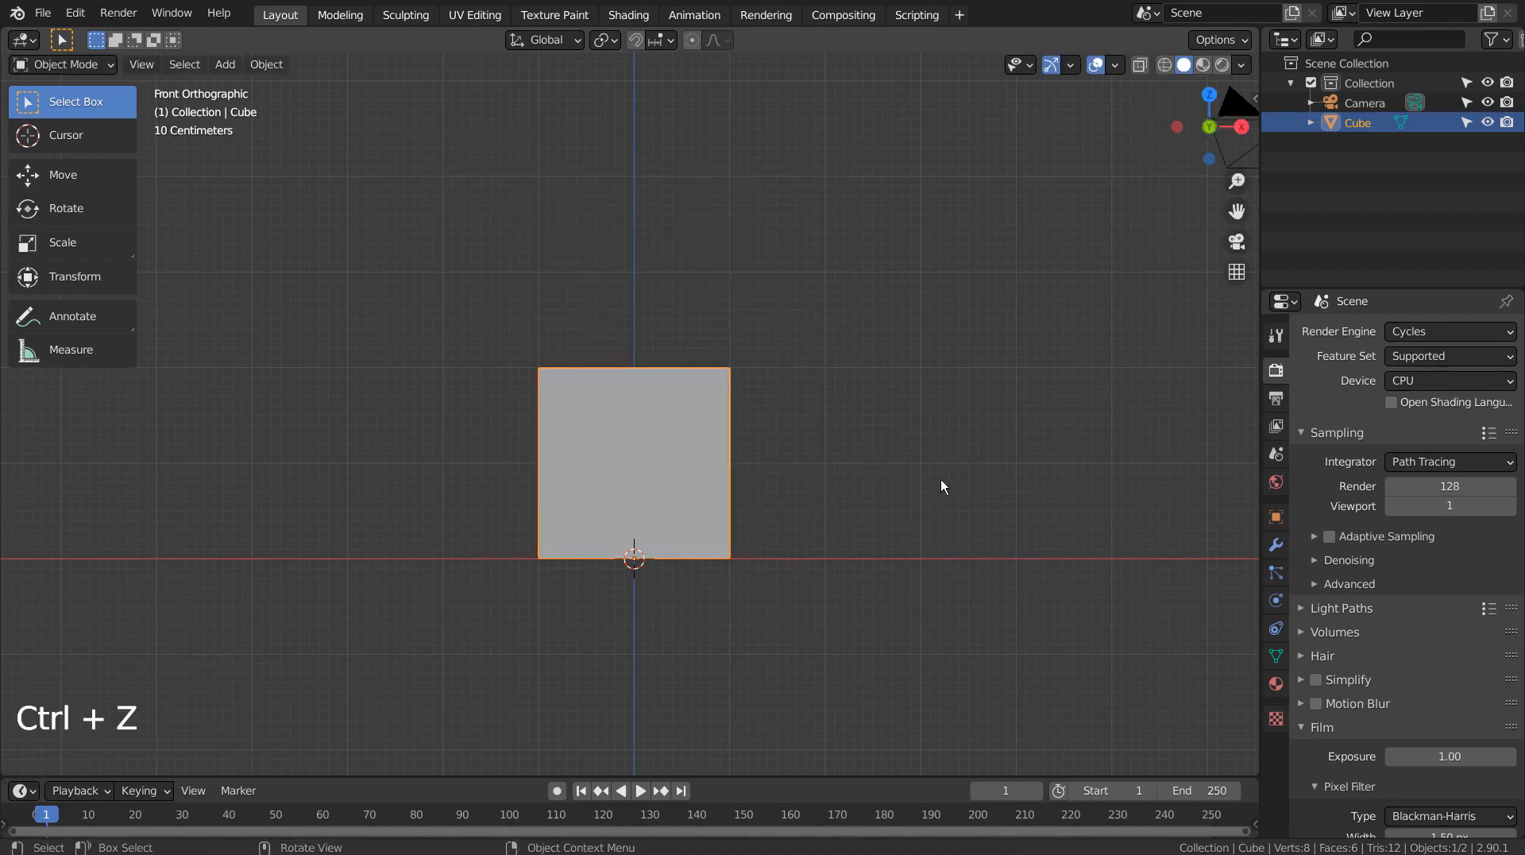
- Undo the cube's origin and position changes until it is centred on the world origin again
middle_click_drag(942, 481, 742, 453)
key("ctrl+z")
key("ctrl+z")
key("ctrl+z")
key("ctrl+z")
key("ctrl+z")
key("ctrl+z")
key("ctrl+z")
key("ctrl+z")
key("ctrl+z")
key("ctrl+z")
key("ctrl+z")
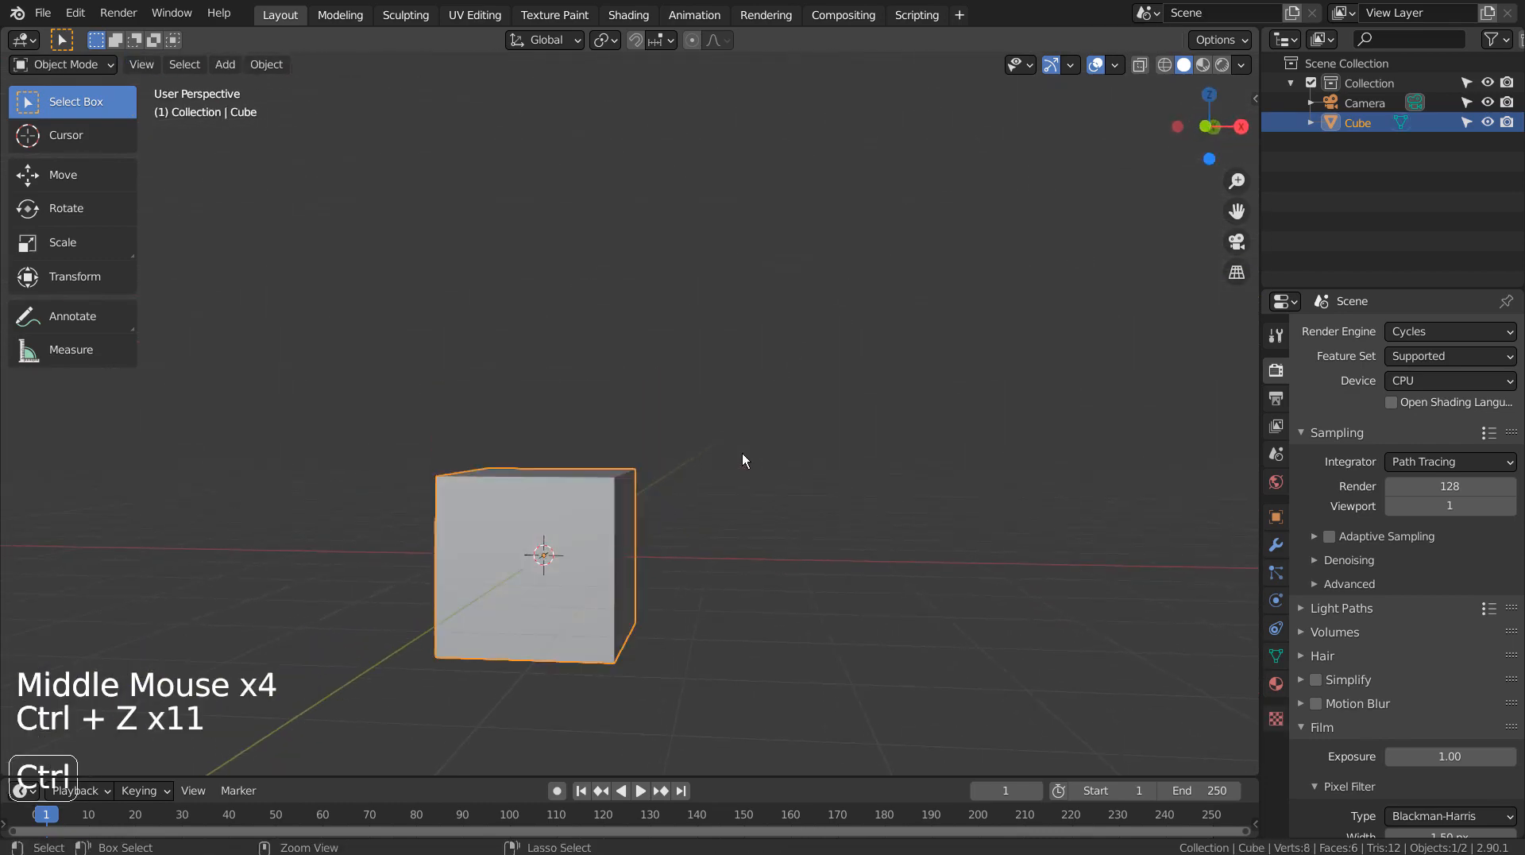
key("ctrl+z")
key("ctrl+z")
key("ctrl+z")
key("ctrl+z")
key("ctrl+z")
key("ctrl+z")
key("ctrl+z")
key("ctrl+z")
key("ctrl+z")
key("ctrl+z")
key("ctrl+z")
key("ctrl+z")
key("ctrl+z")
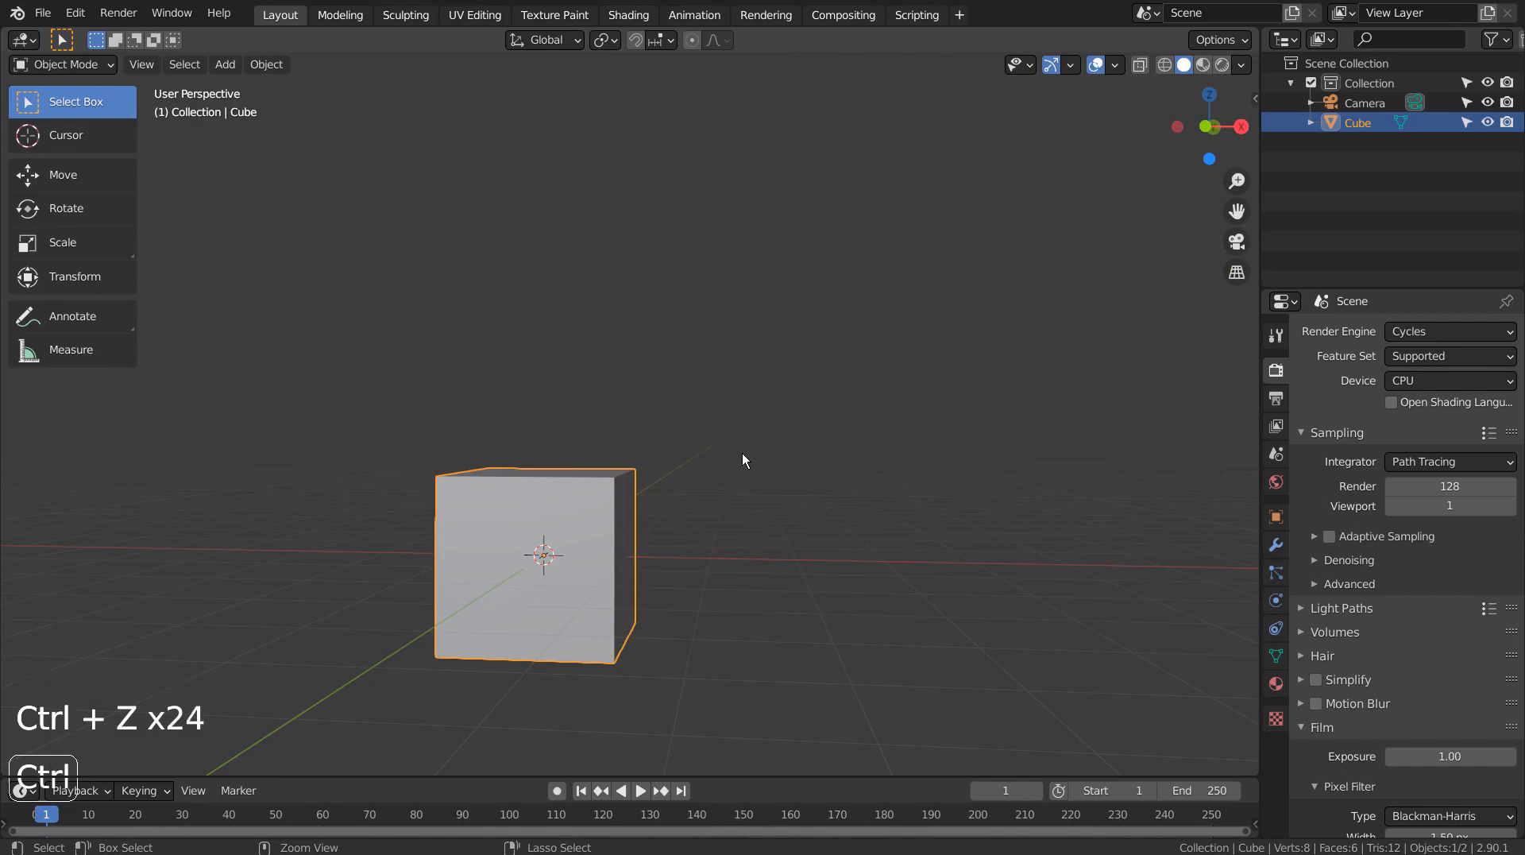
key("ctrl+z")
key("ctrl+z")
key("ctrl+z")
key("ctrl+z")
key("ctrl+z")
- Move the cube 1 m up along the Z axis so its base sits on the ground grid
key("KP_1")
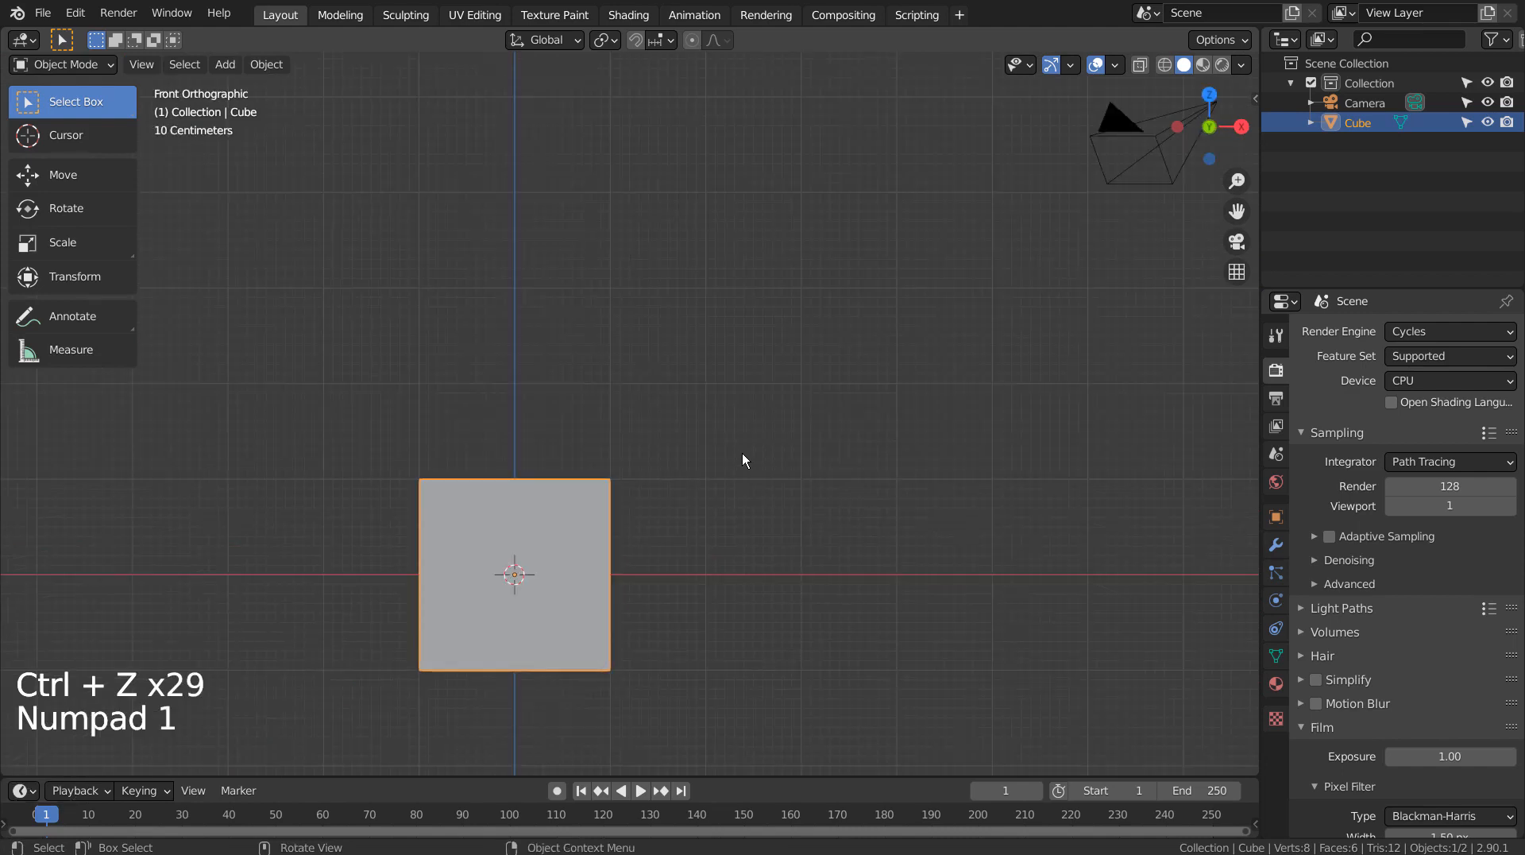
key("g")
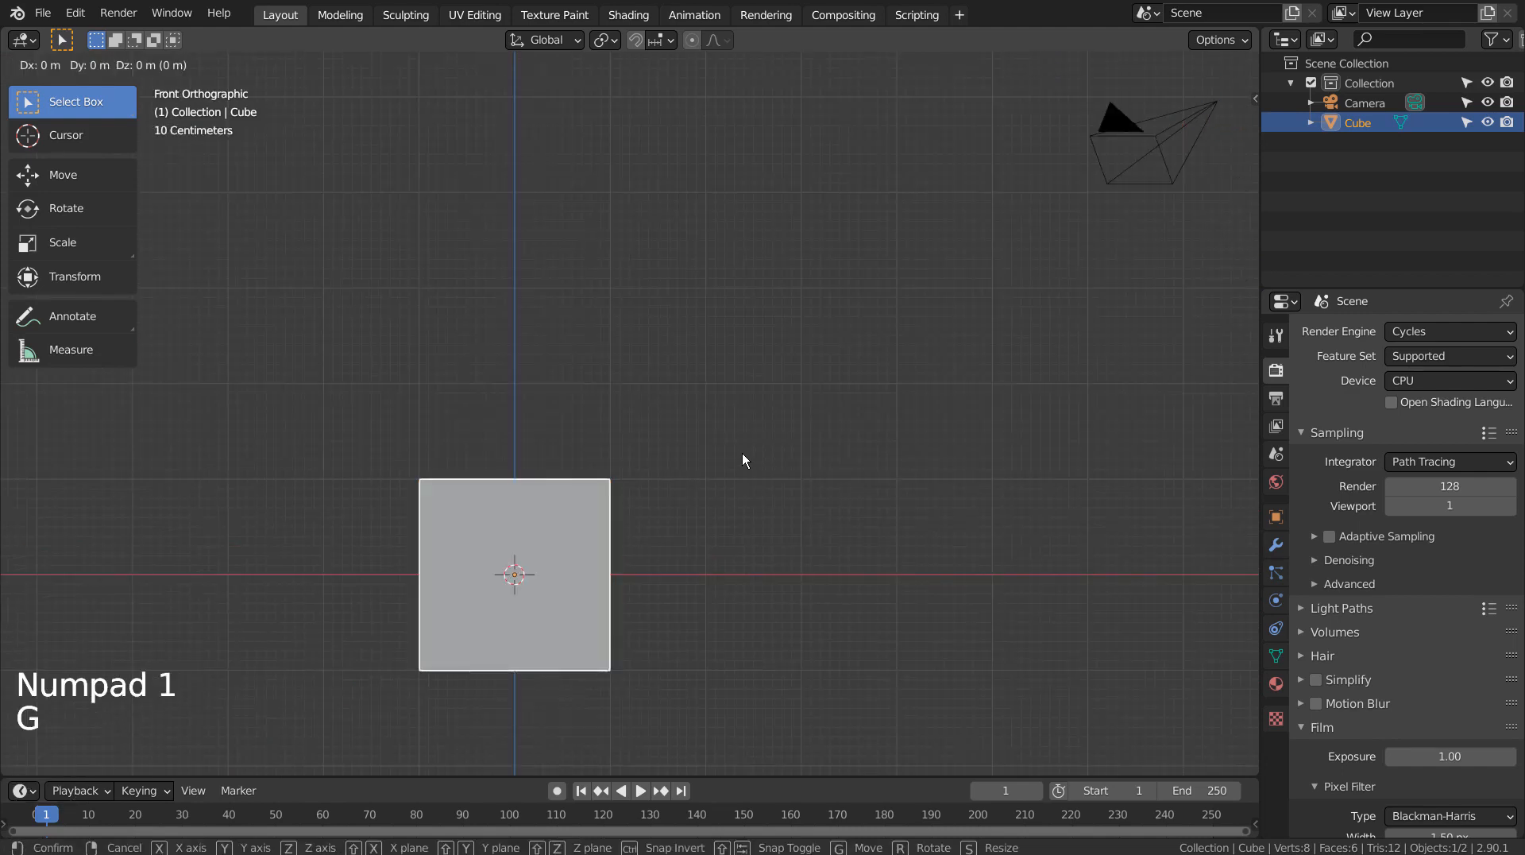
type("1")
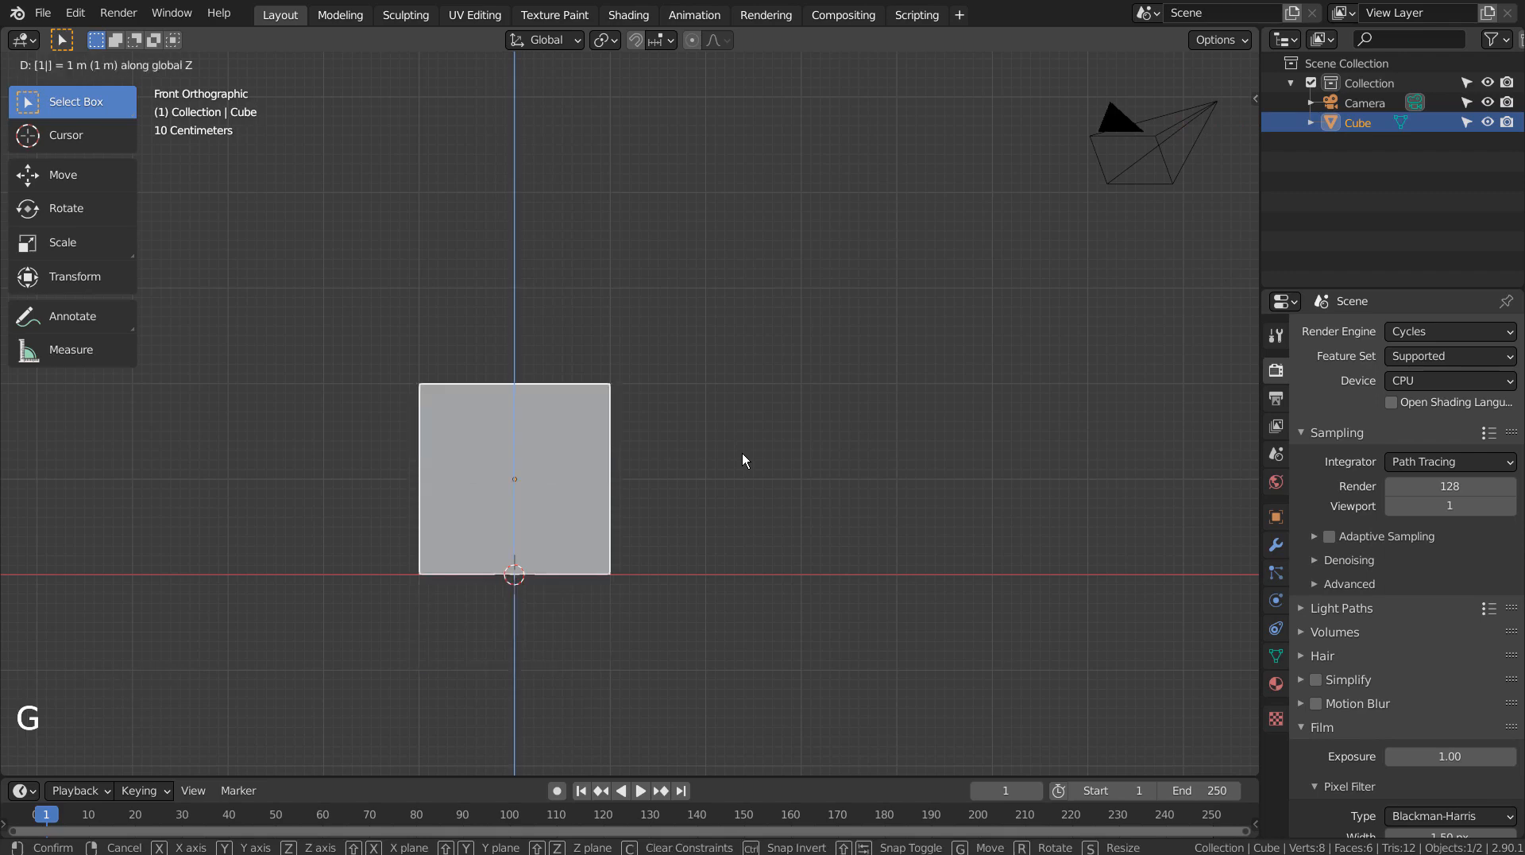
key("Return")
middle_click_drag(742, 455, 780, 534)
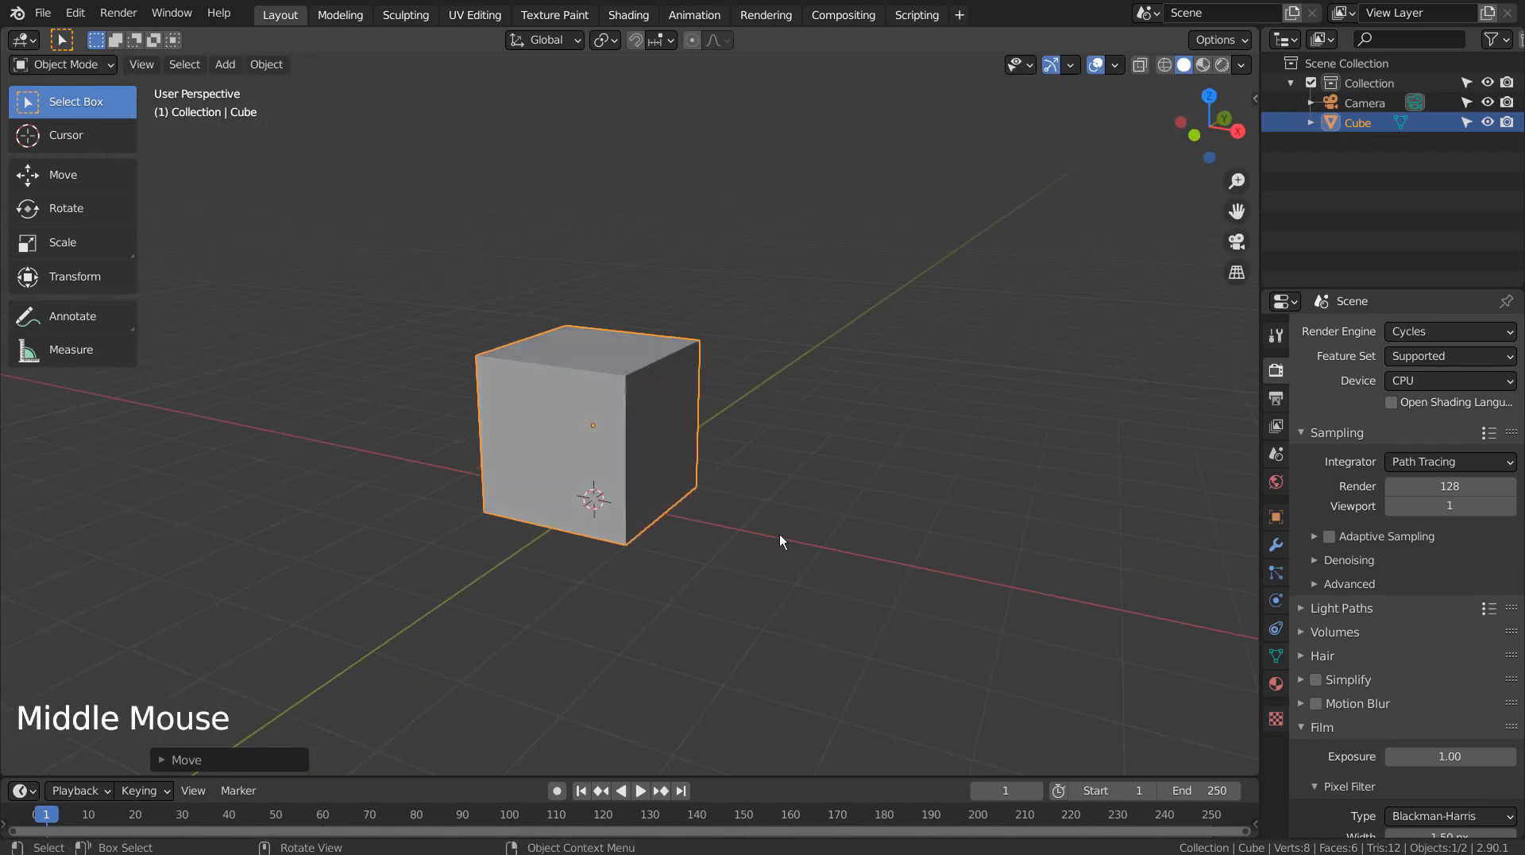
- Add a plane mesh at the world origin beneath the cube
key("shift+a")
mouse_move(774, 456)
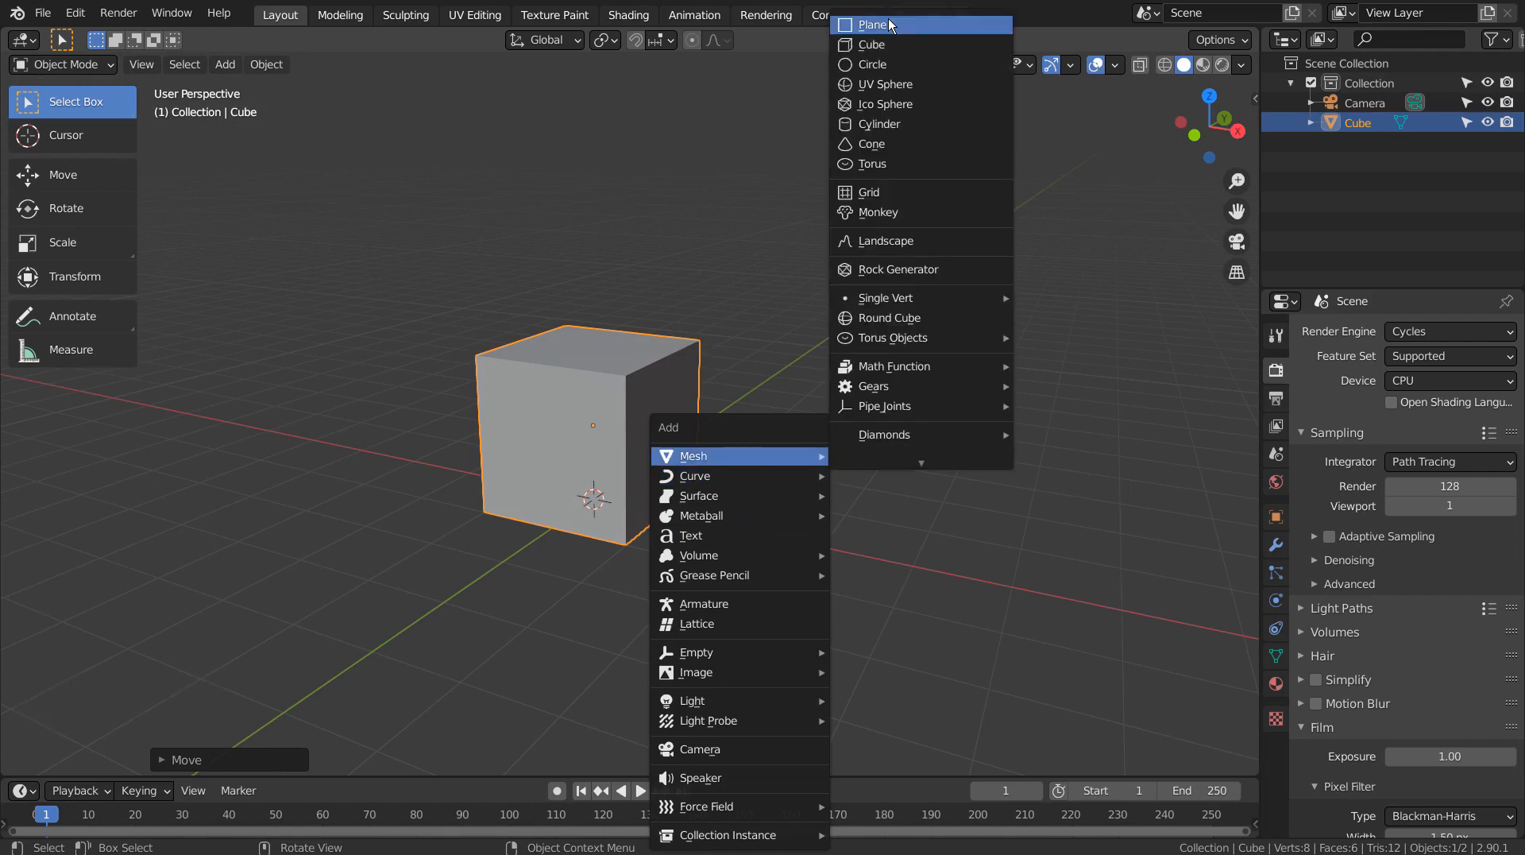
left_click(886, 21)
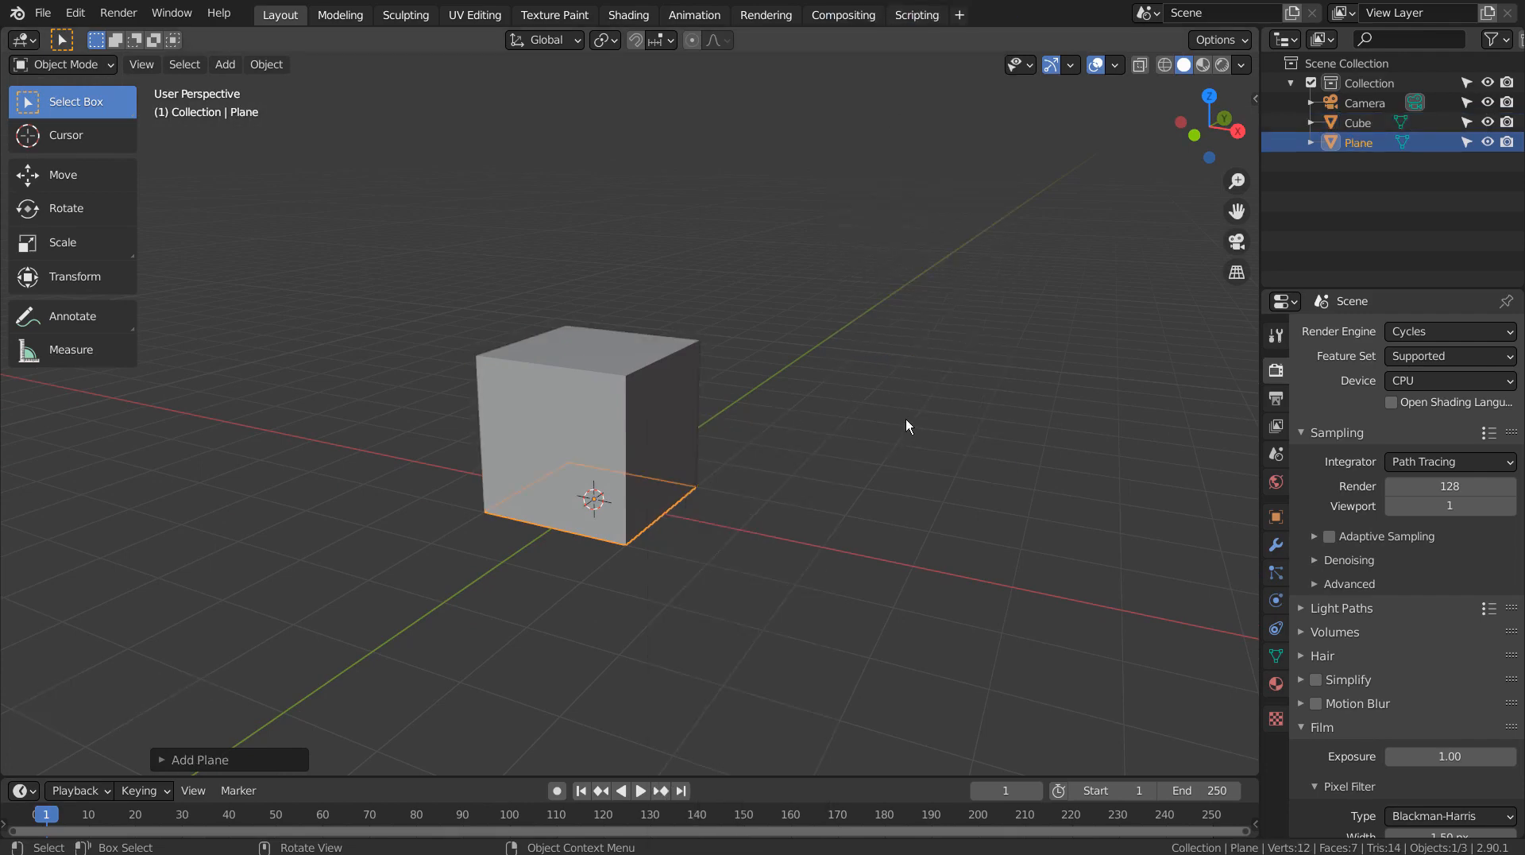
- Scale the ground plane up by a factor of 15
key("s")
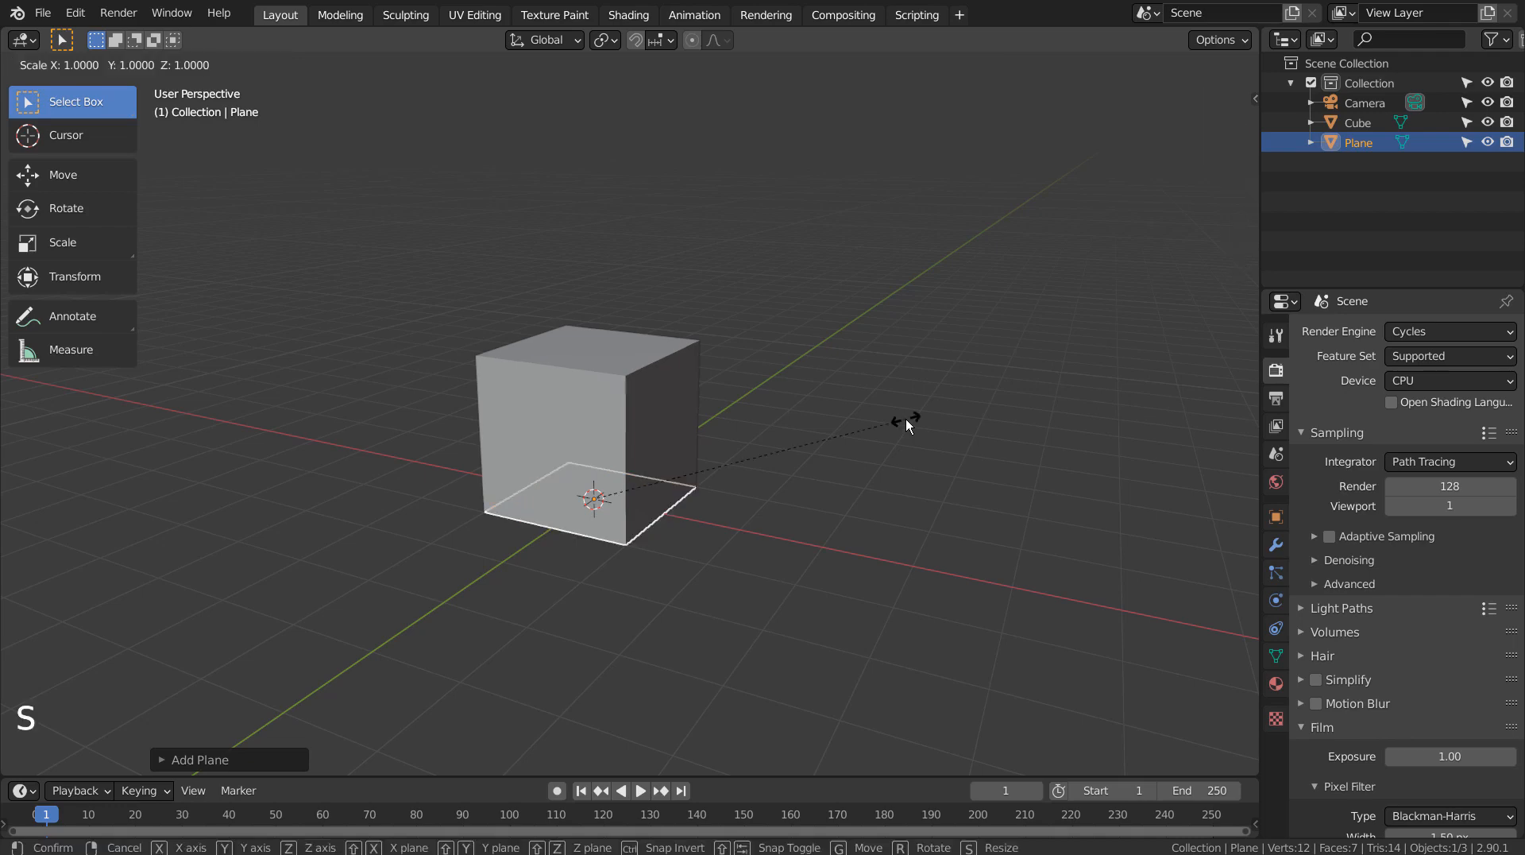
type("15")
key("Return")
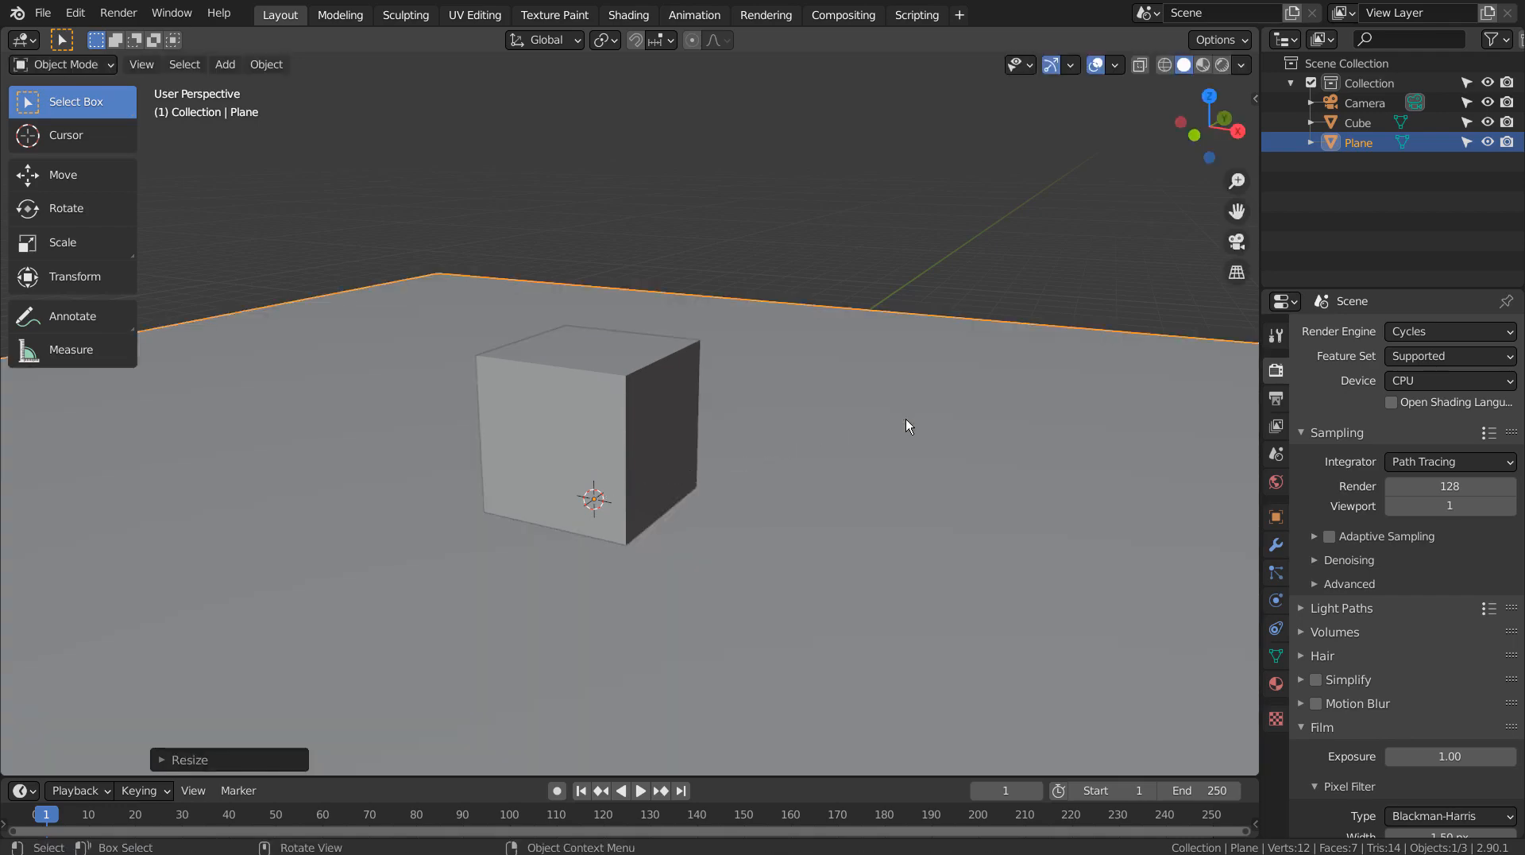
- Duplicate the enlarged ground plane in place
scroll(906, 421, "down", 7)
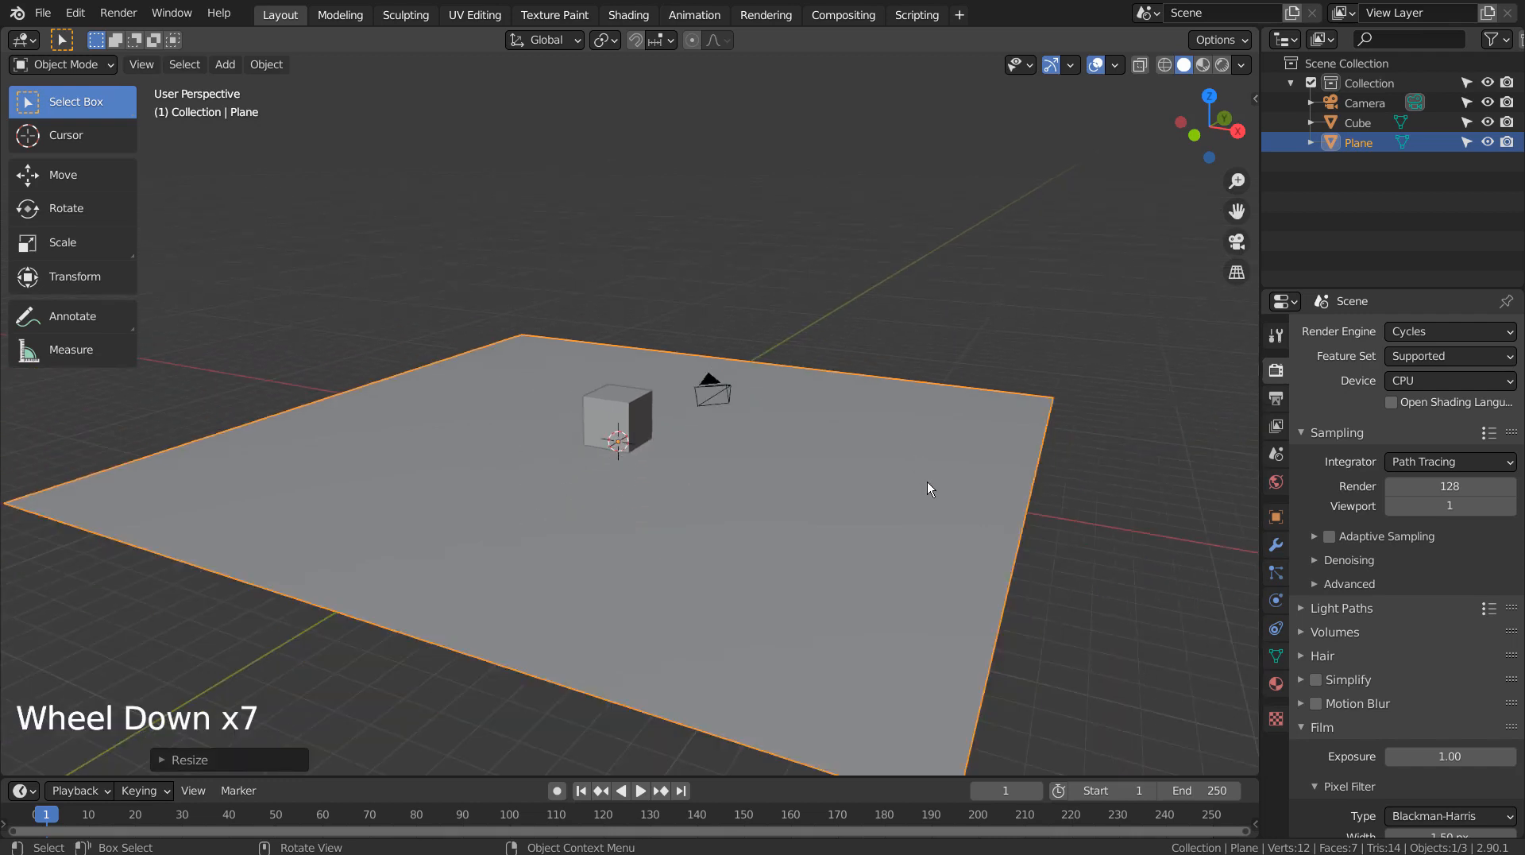
scroll(927, 482, "down", 2)
mouse_move(831, 569)
middle_mouse_down()
mouse_move(964, 562)
mouse_move(802, 578)
middle_mouse_up()
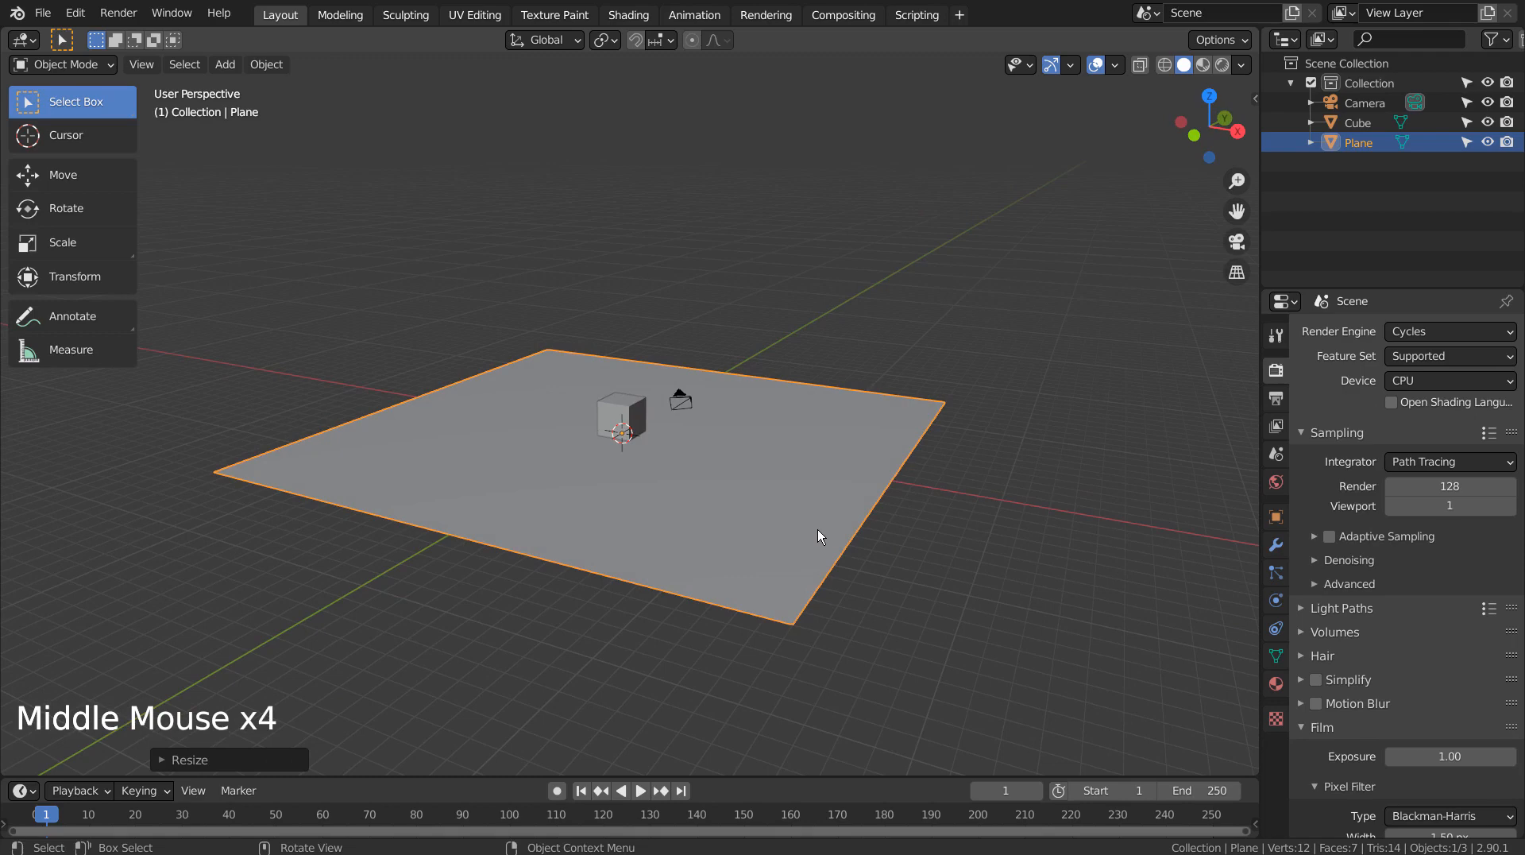
key("shift+d")
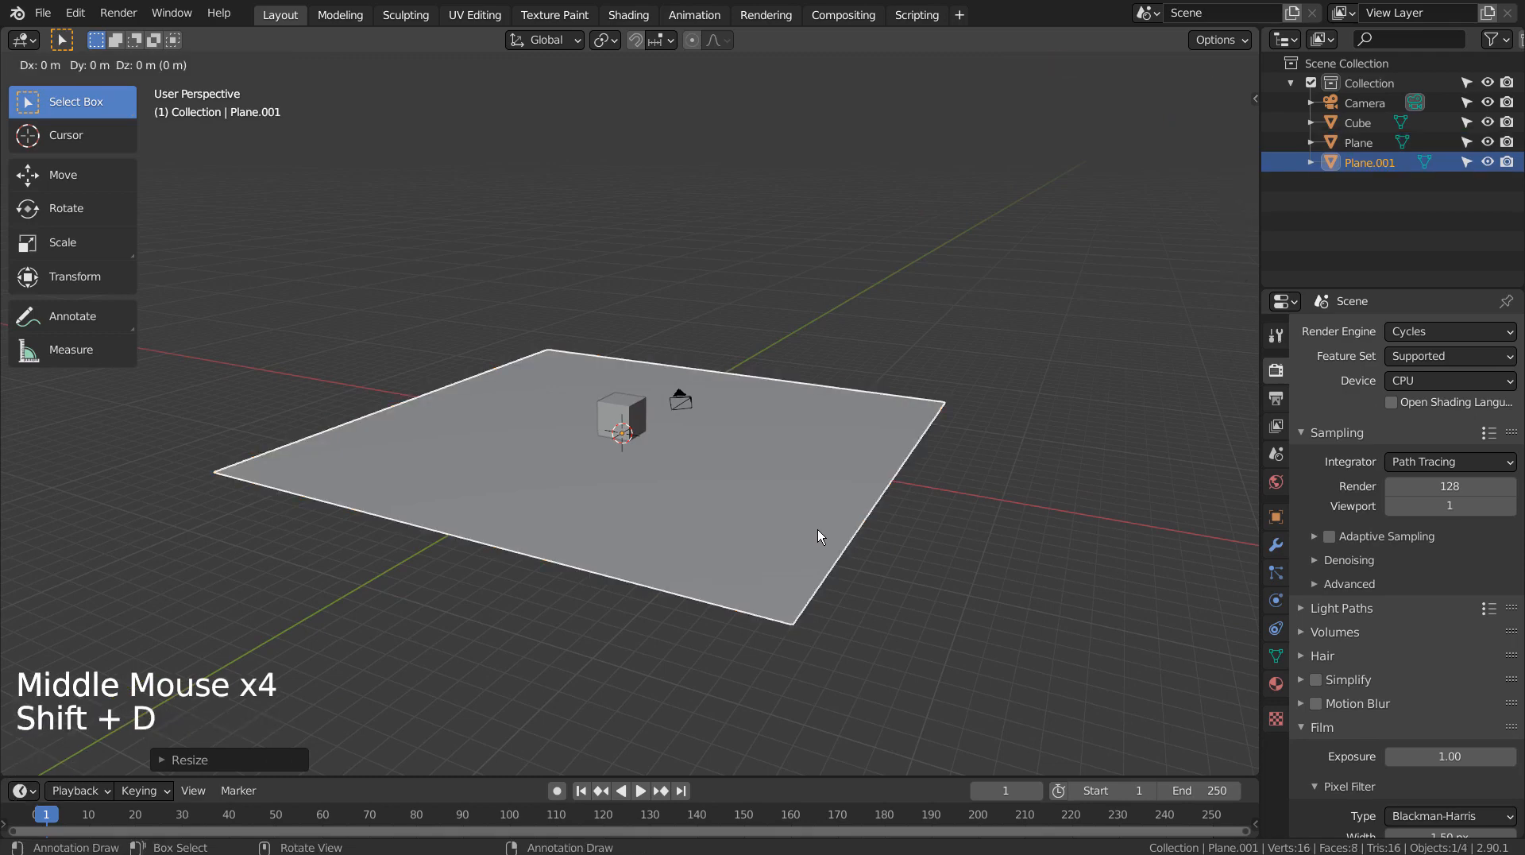
left_click(818, 529)
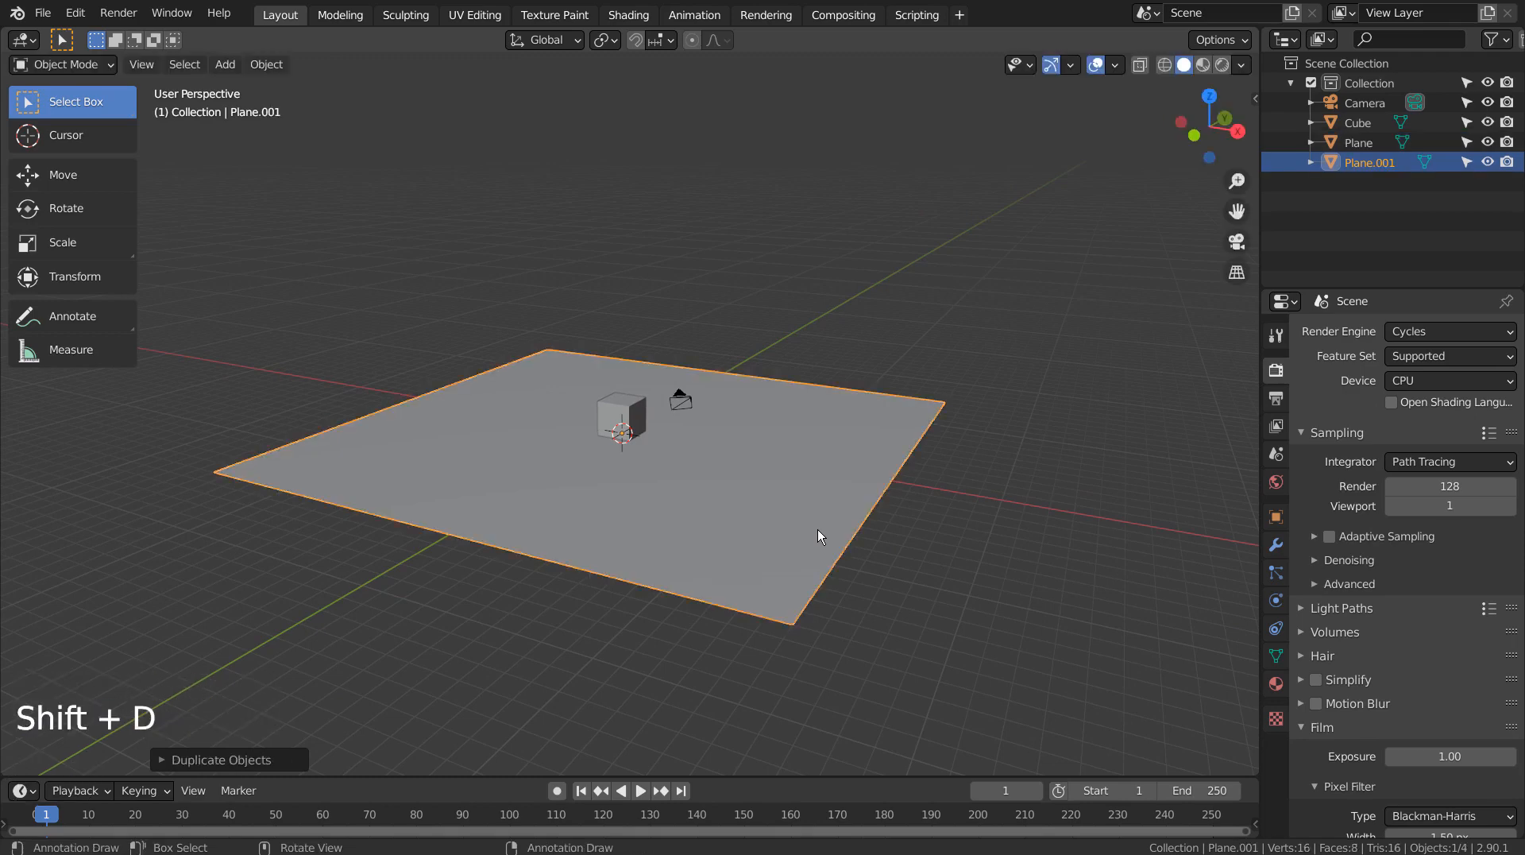
- Try moving the duplicated plane 8 m up along the Z axis, and undo the move
key("g")
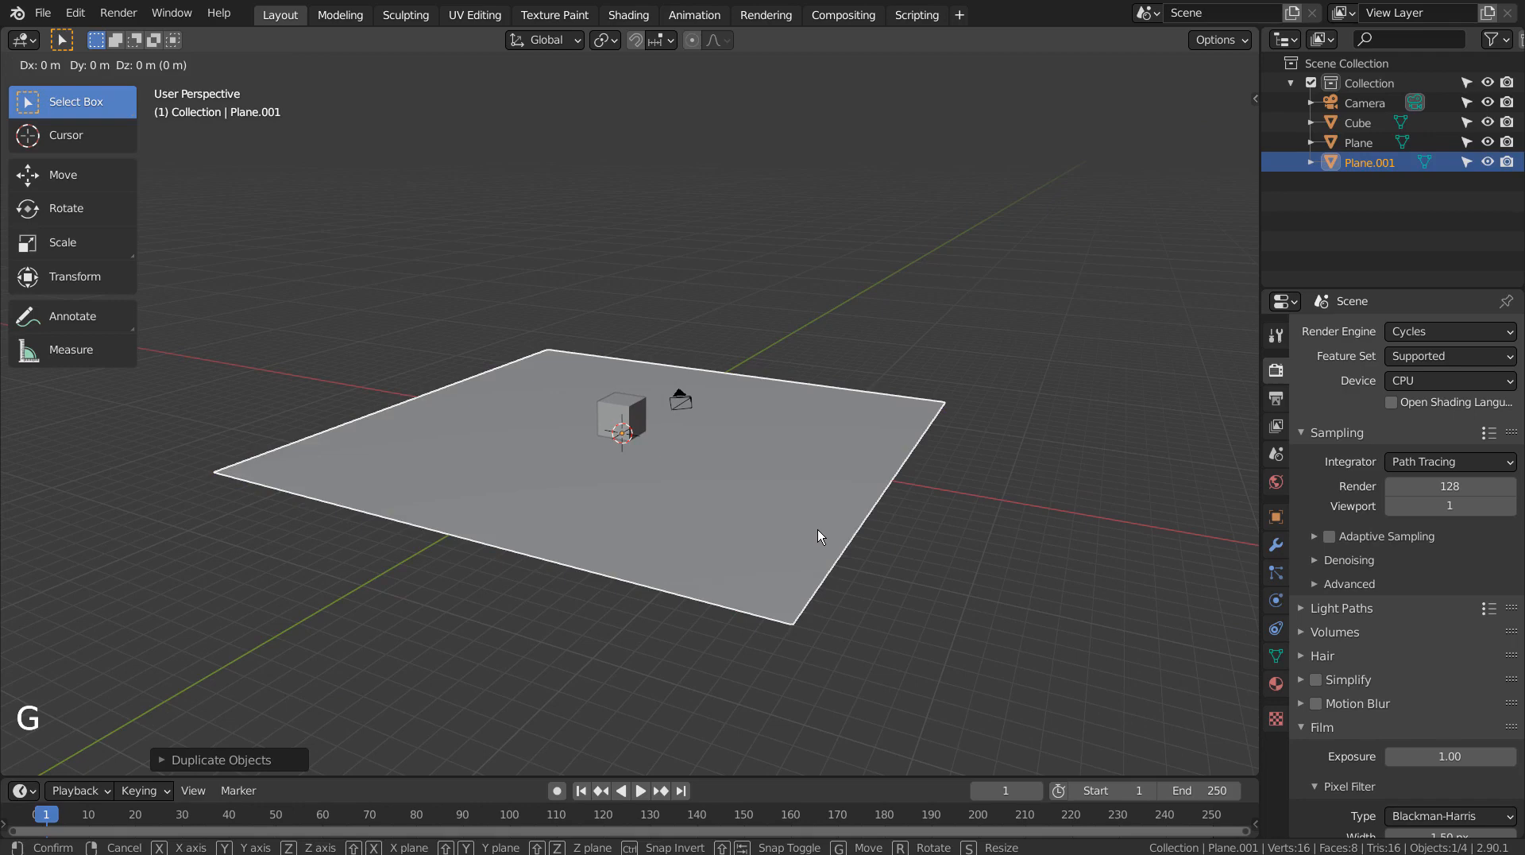
key("z")
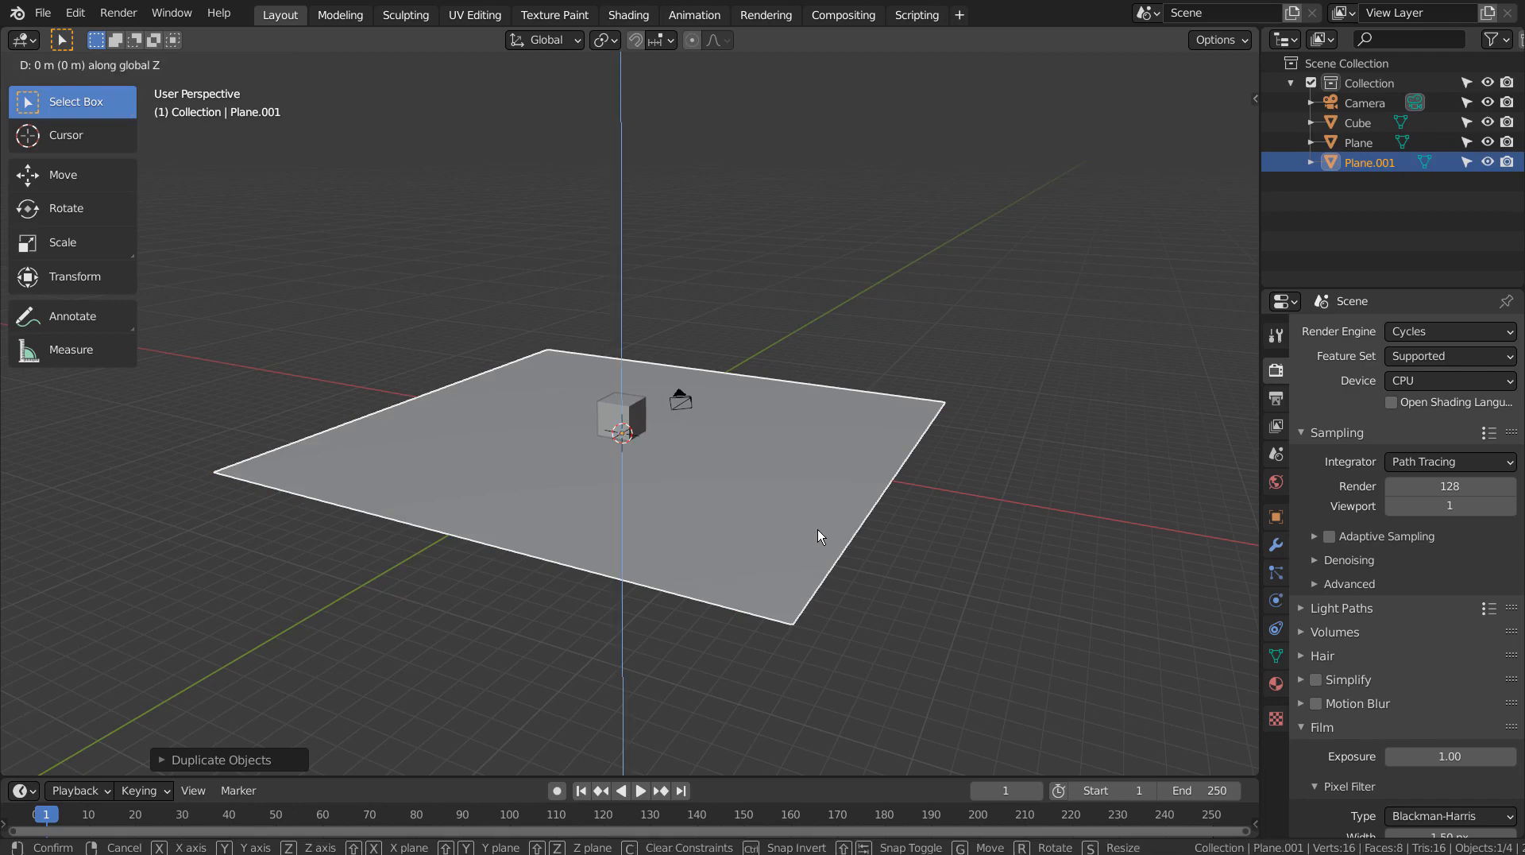
type("8")
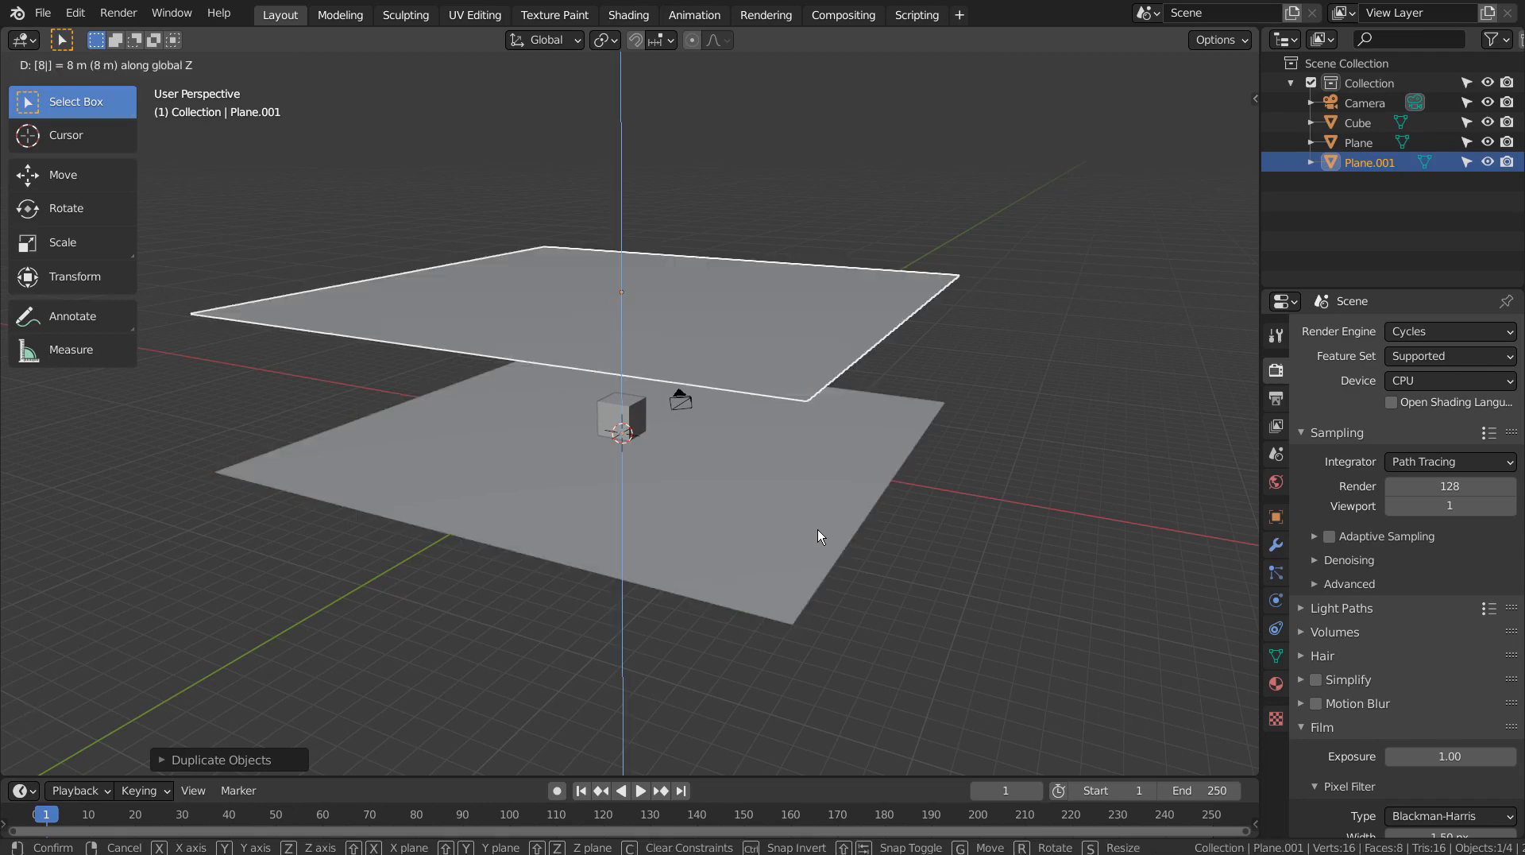
key("Return")
key("ctrl+z")
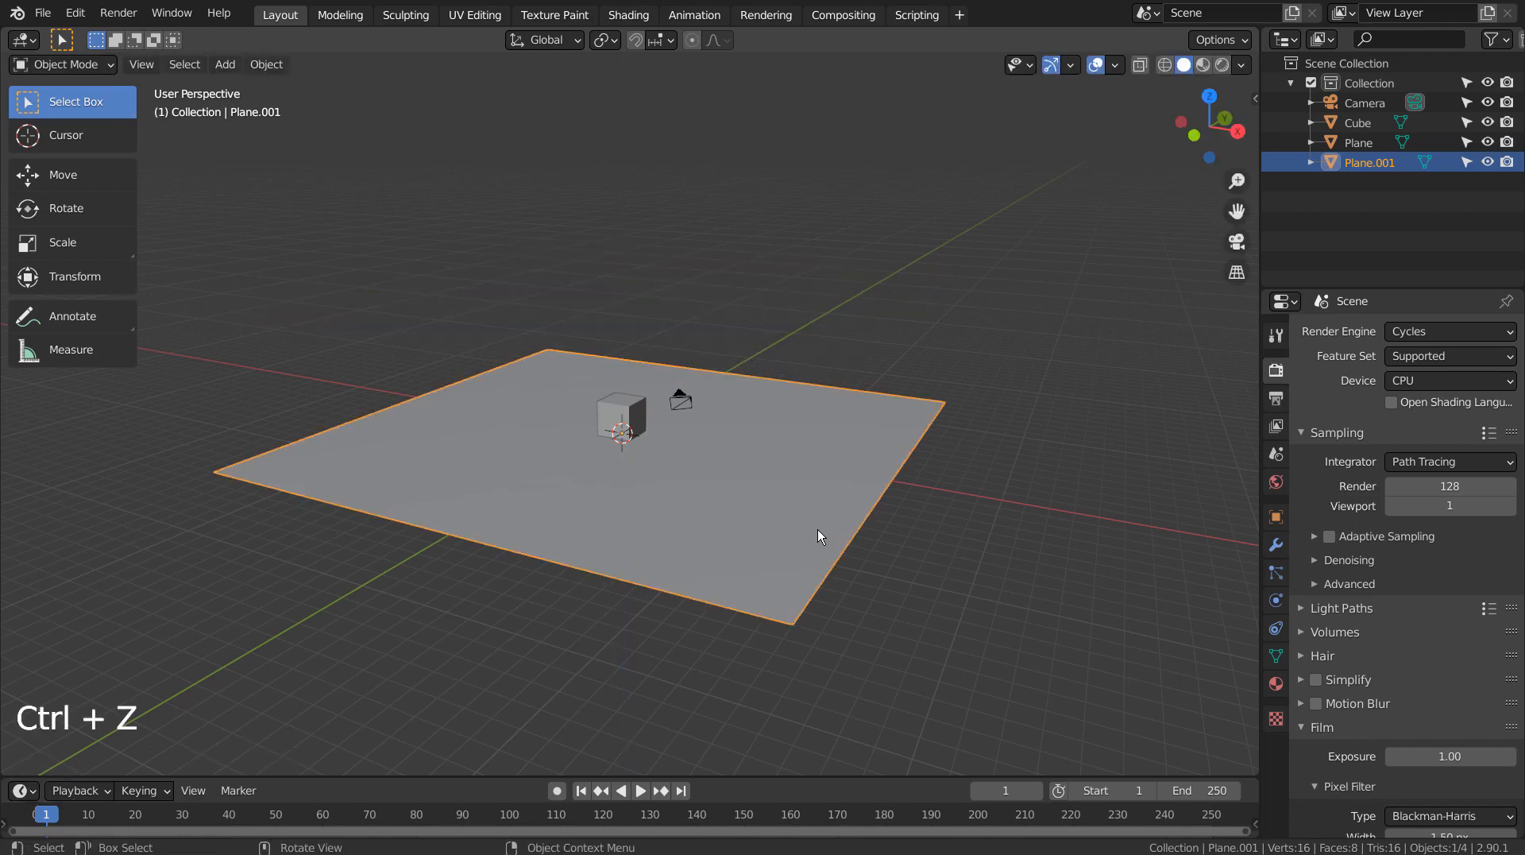
- Move the duplicated plane 15 m up along the Z axis, above the cube
type("gz15")
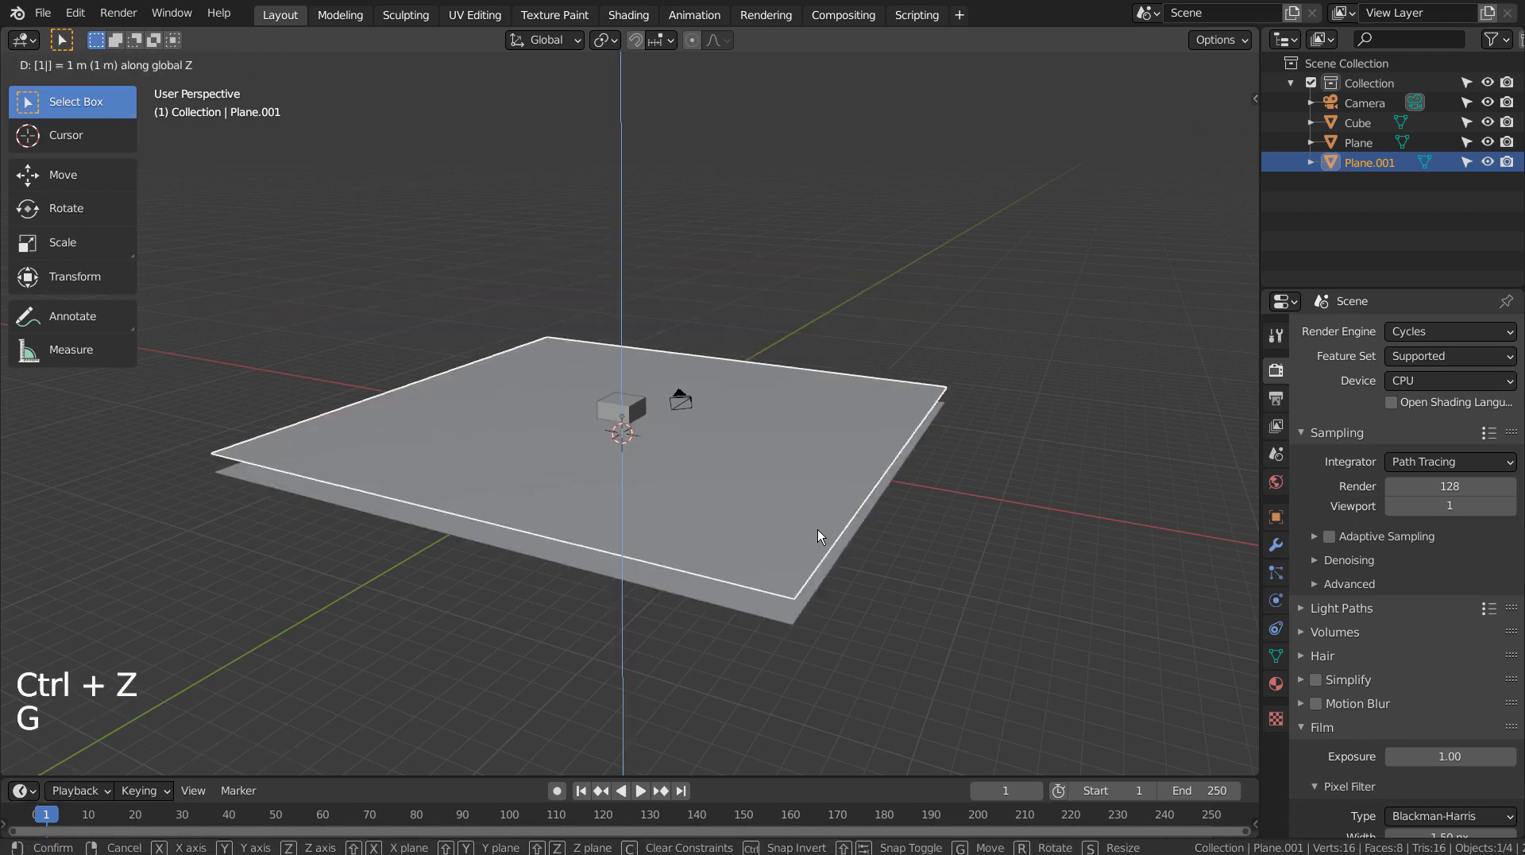
key("Return")
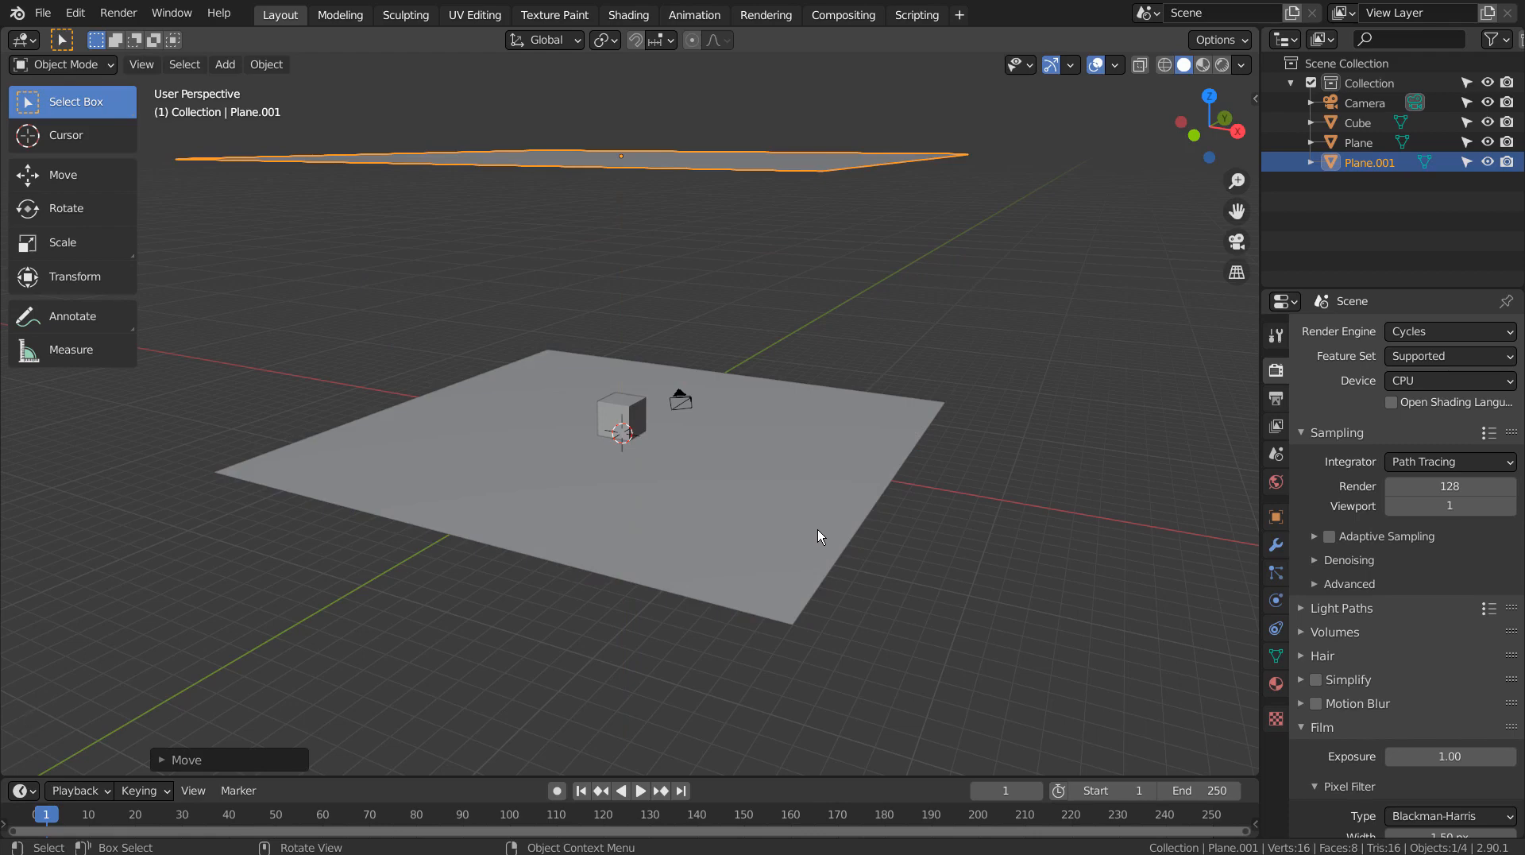
middle_click_drag(958, 597, 930, 628)
middle_click(1047, 526)
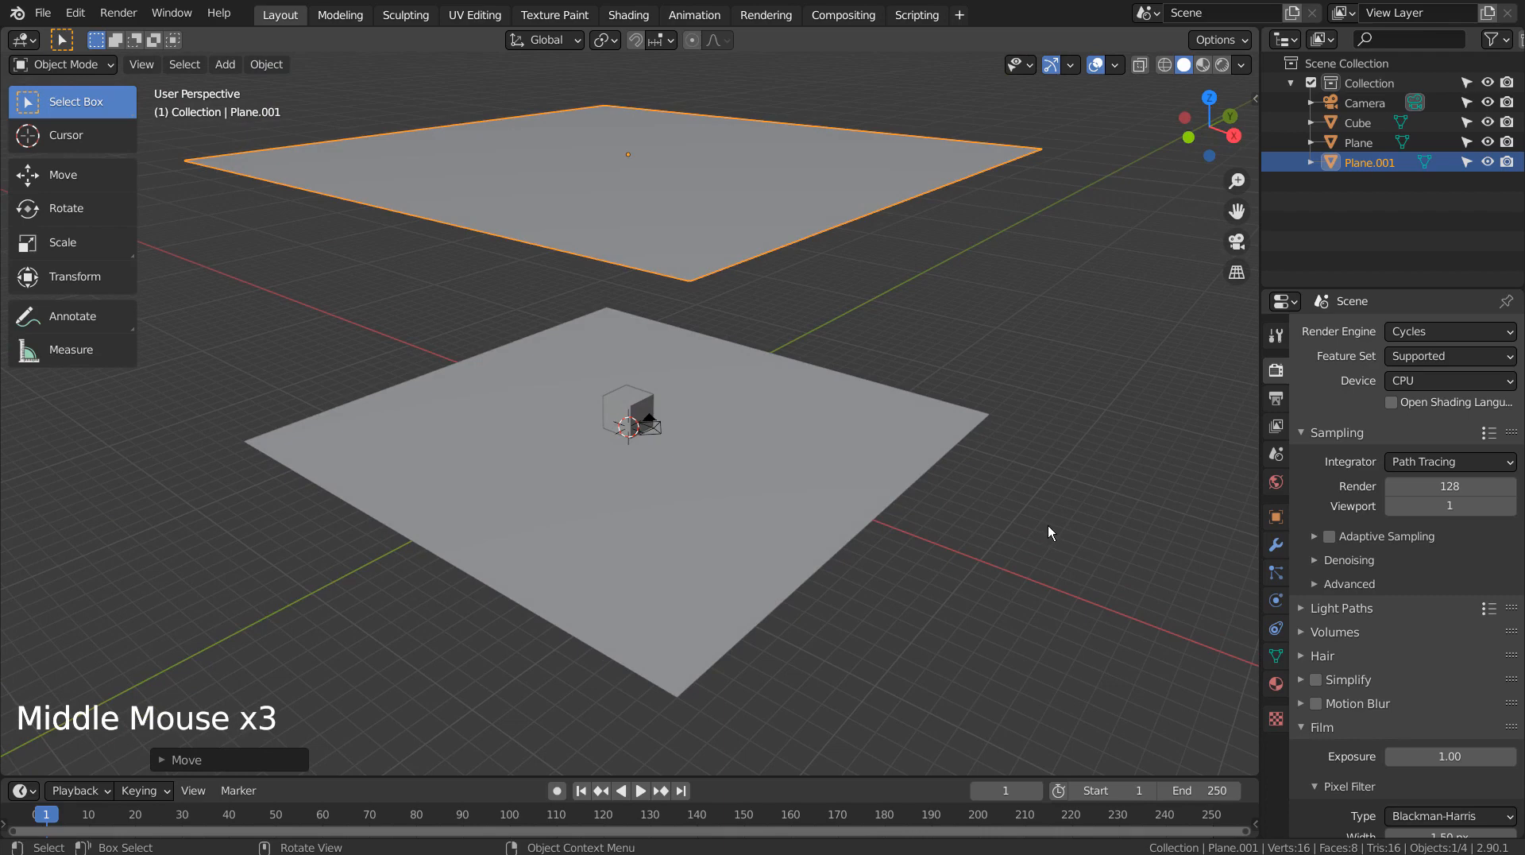
- Try scaling the upper plane by 0.8, and undo the scaling
type("s.8")
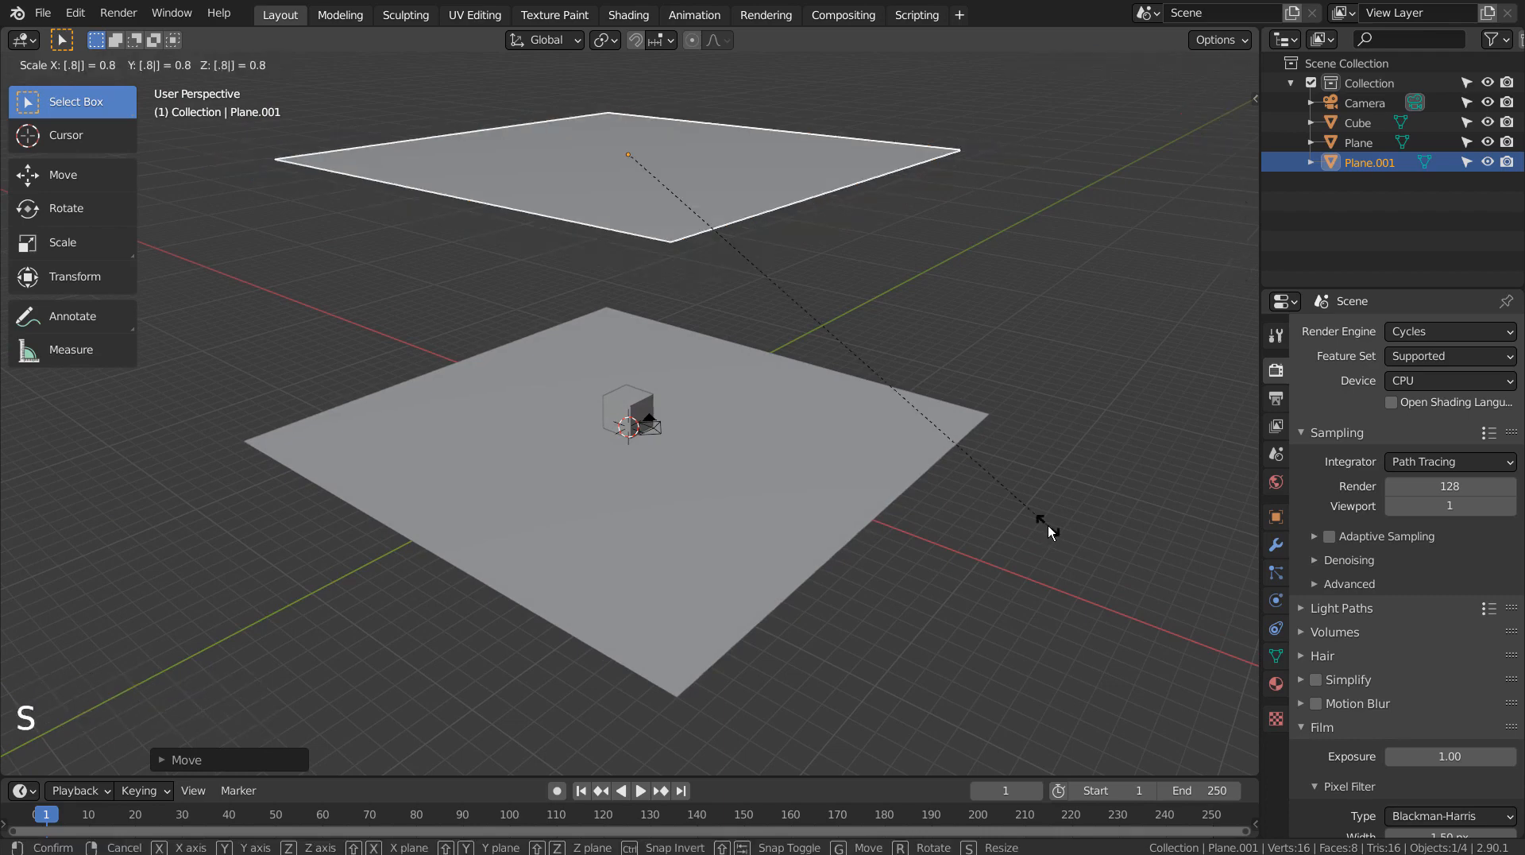
key("Return")
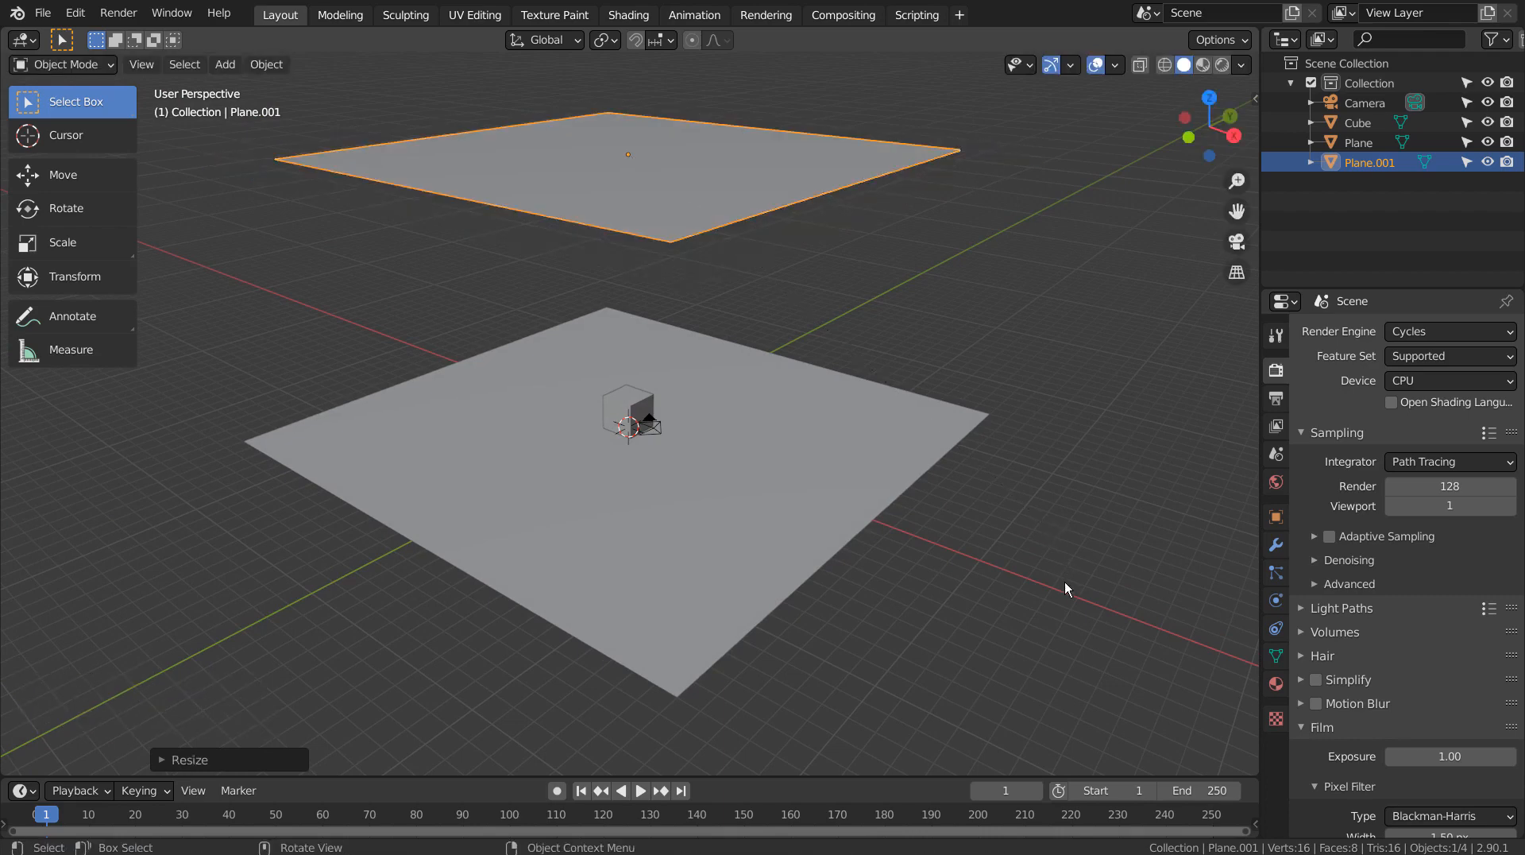
middle_click_drag(1047, 525, 1074, 593)
key("ctrl+z")
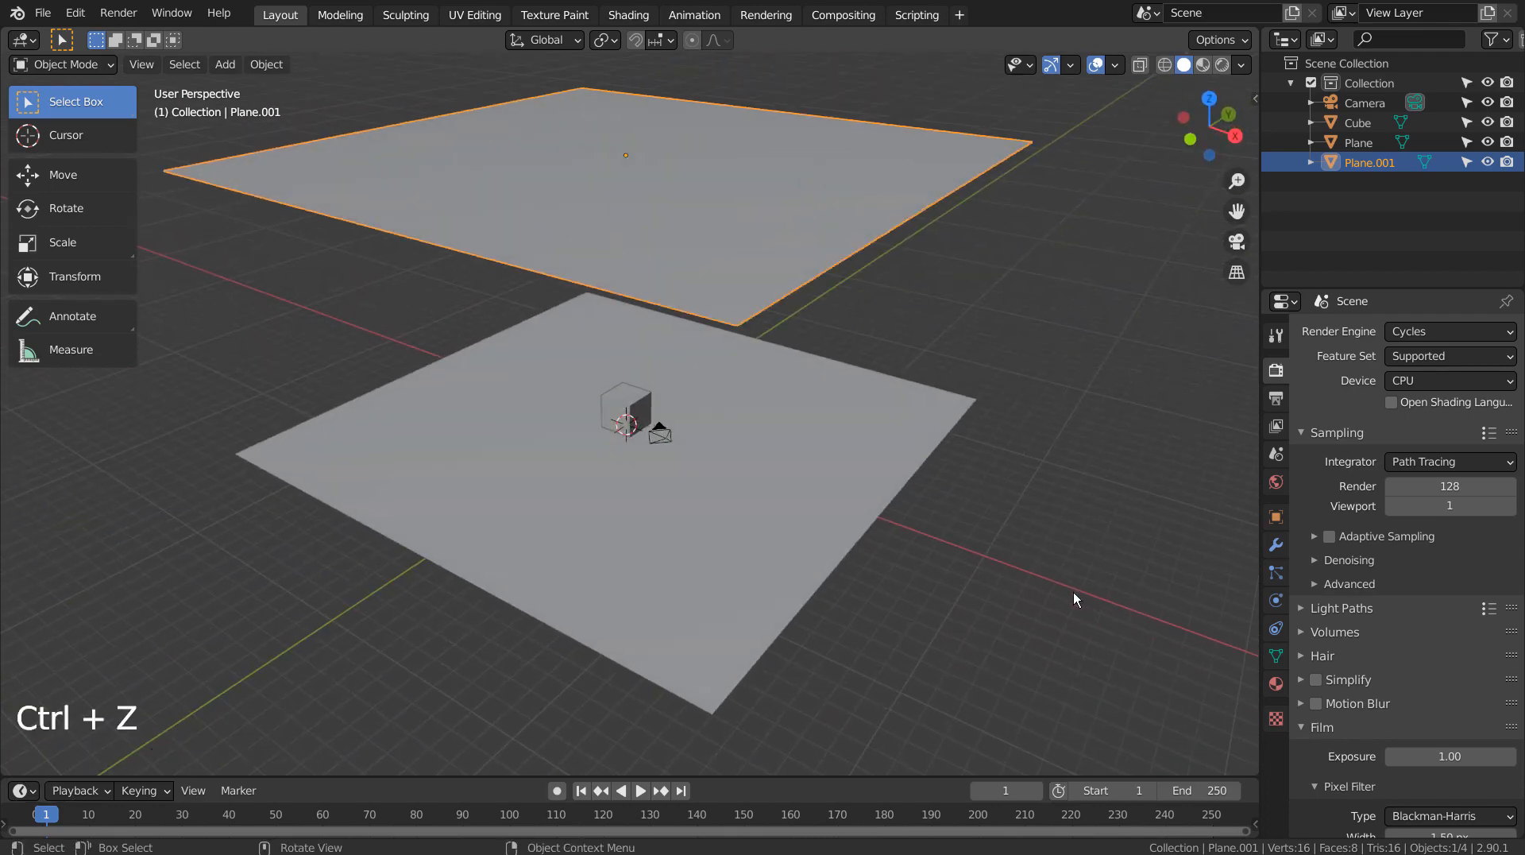
- Scale the upper plane down to 0.5 of its size
key("s")
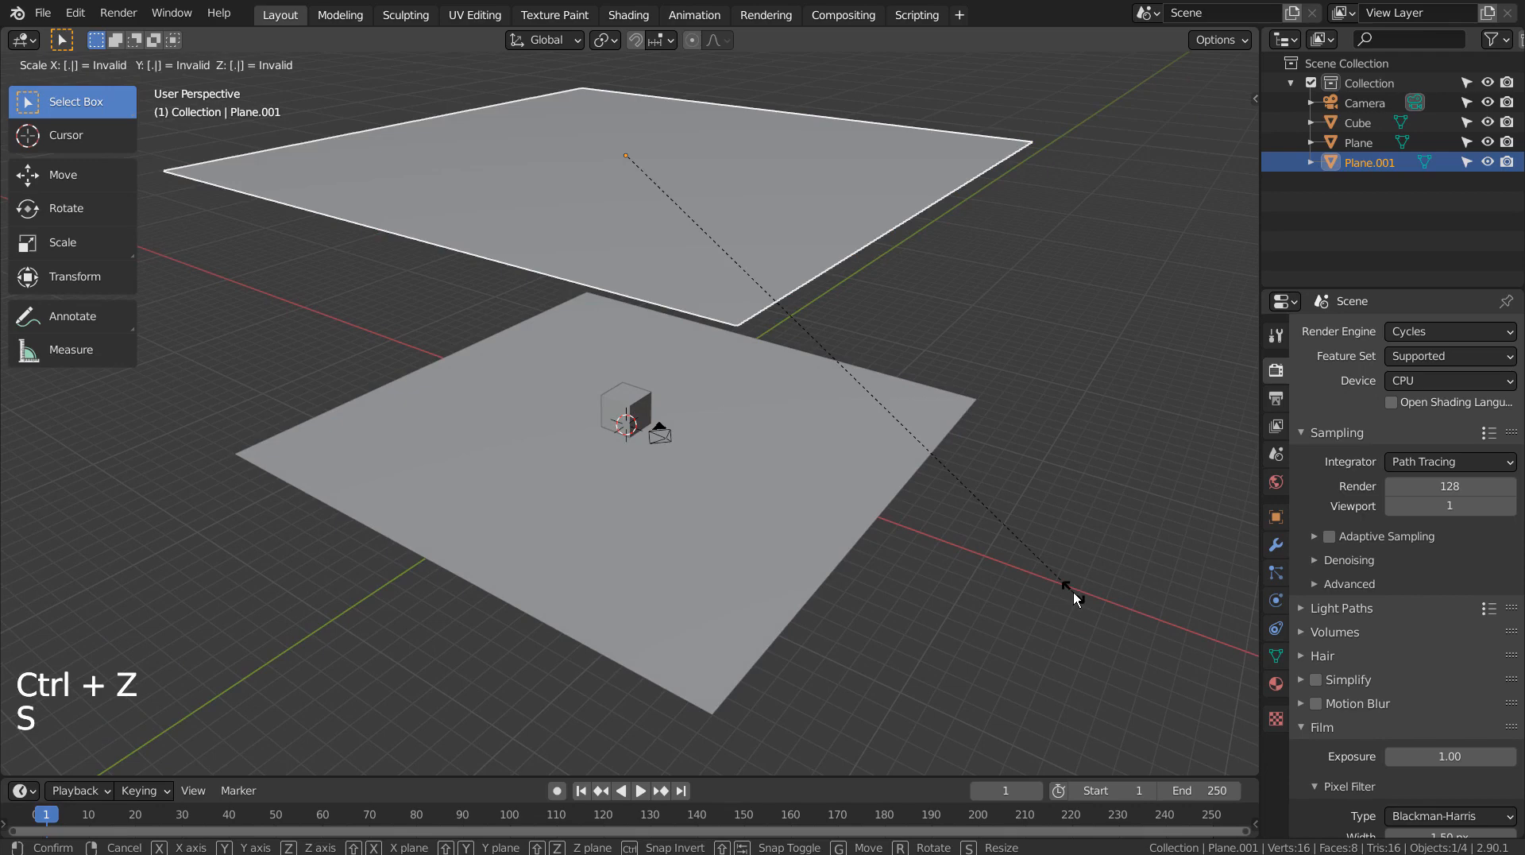
type("5")
key("Return")
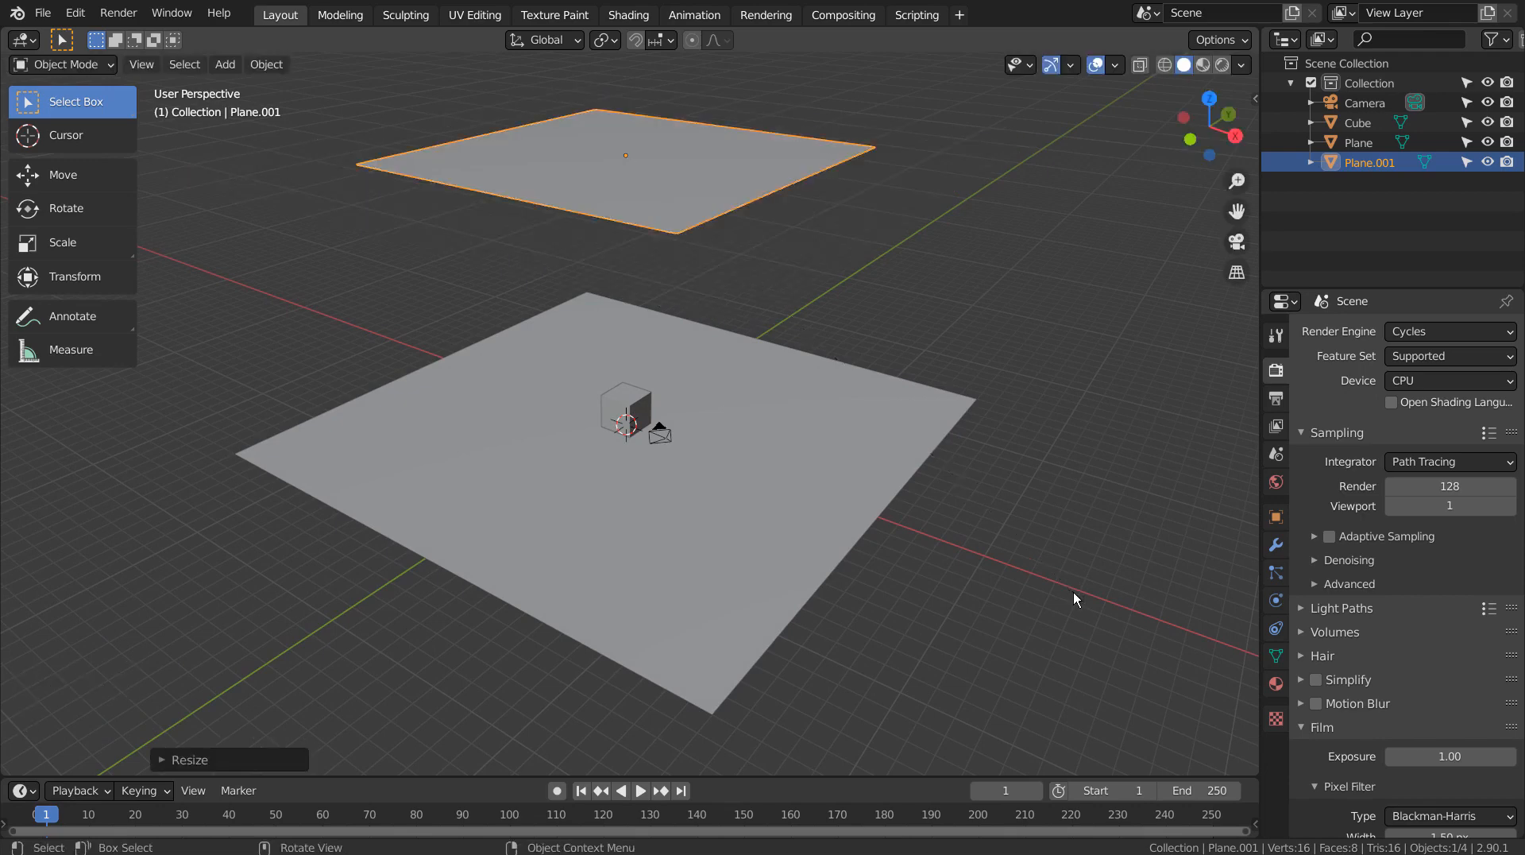
- Create a new material for the ground plane in the Shading workspace
middle_click_drag(1074, 593, 1086, 641)
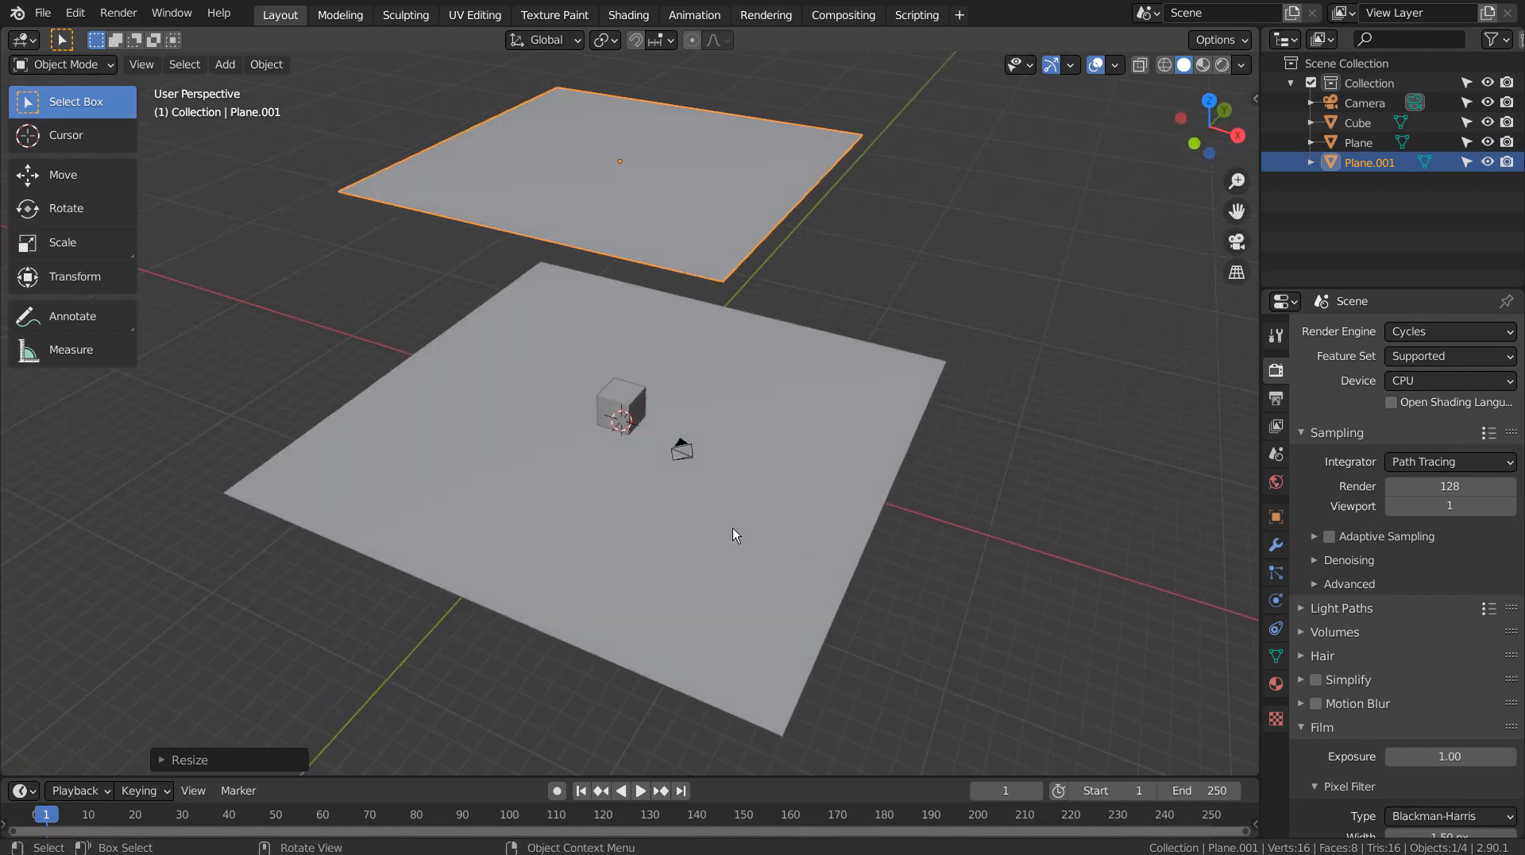
left_click(734, 533)
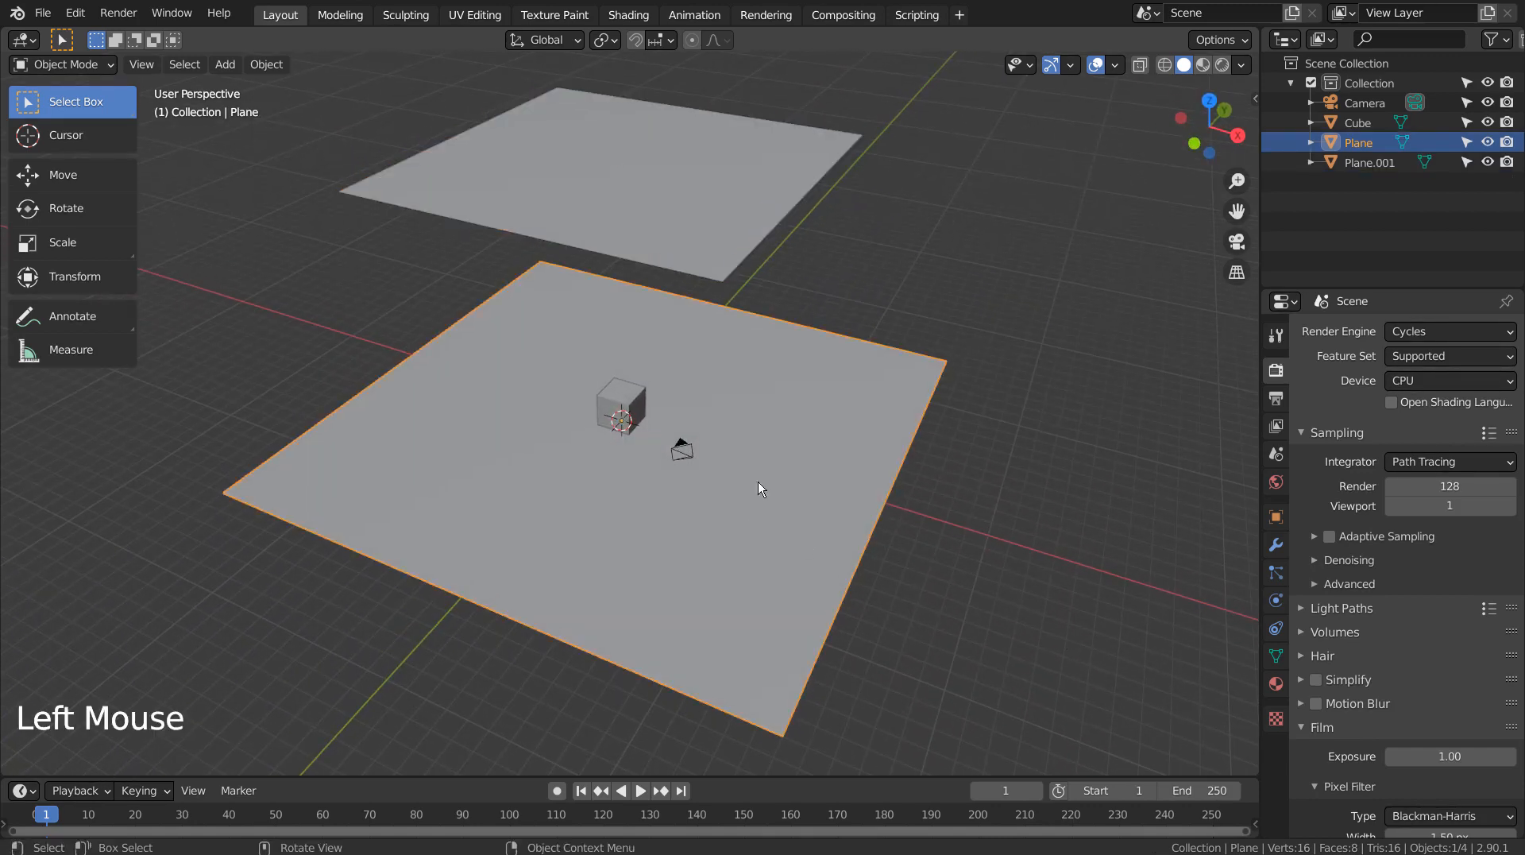
left_click(629, 14)
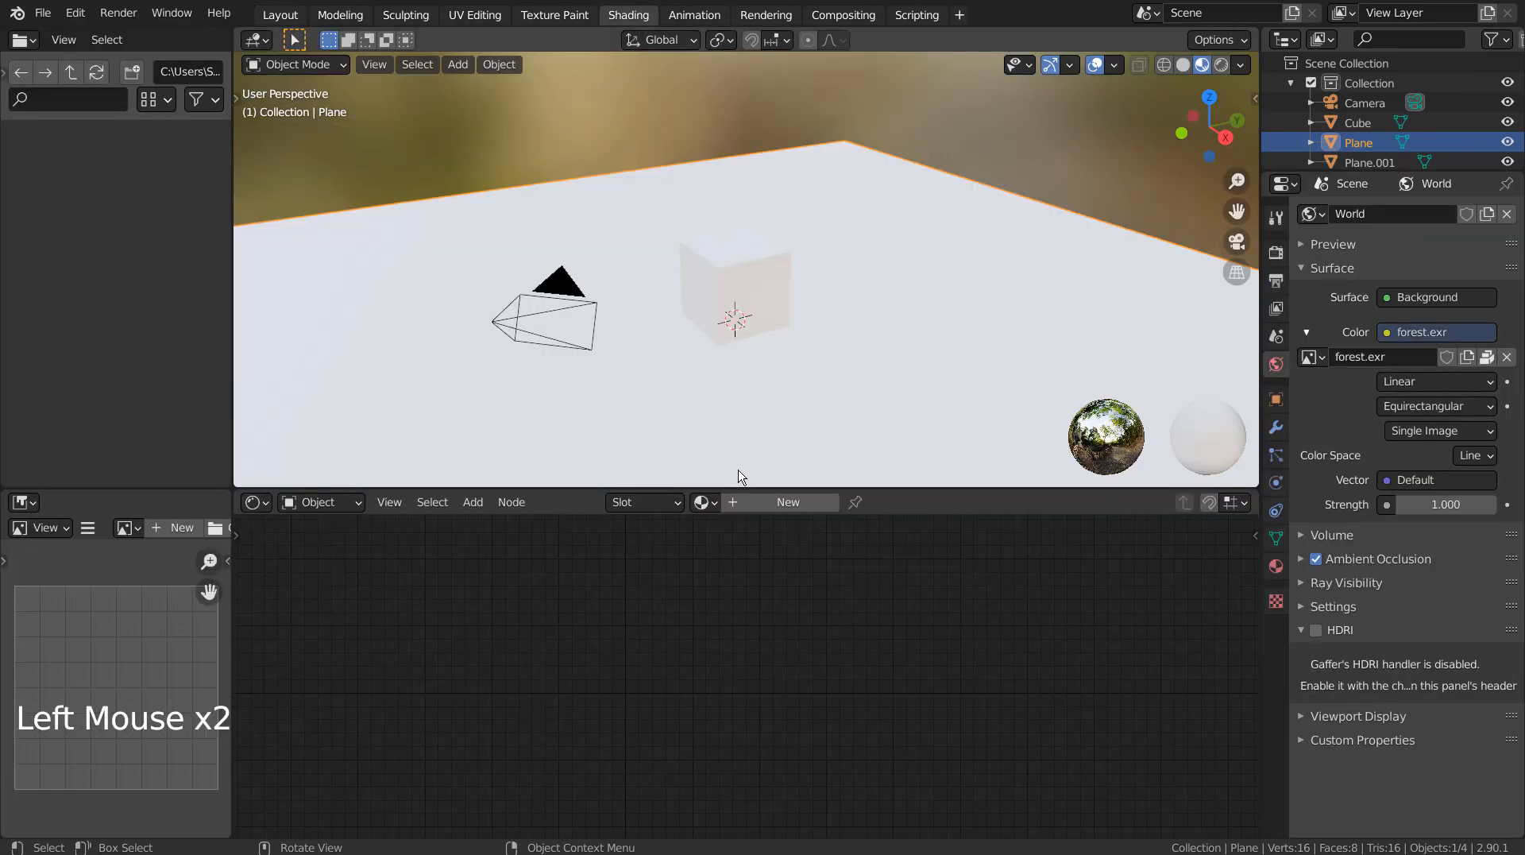
left_click(770, 502)
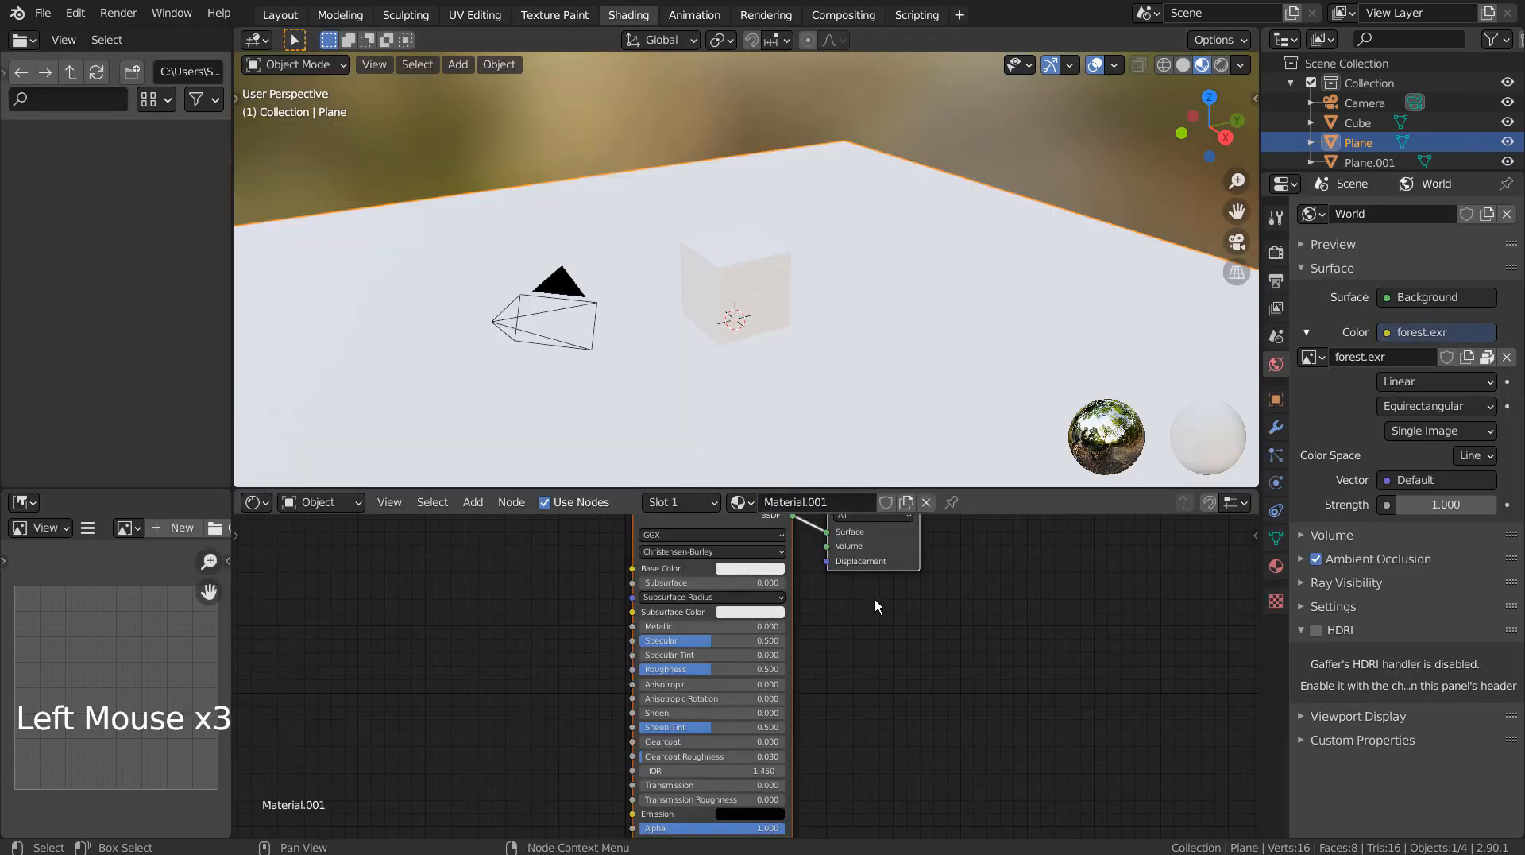
- Create a new 1024 × 1024 px image named Untitled with UV Grid as its generated type
middle_click_drag(479, 565, 612, 647, "shift")
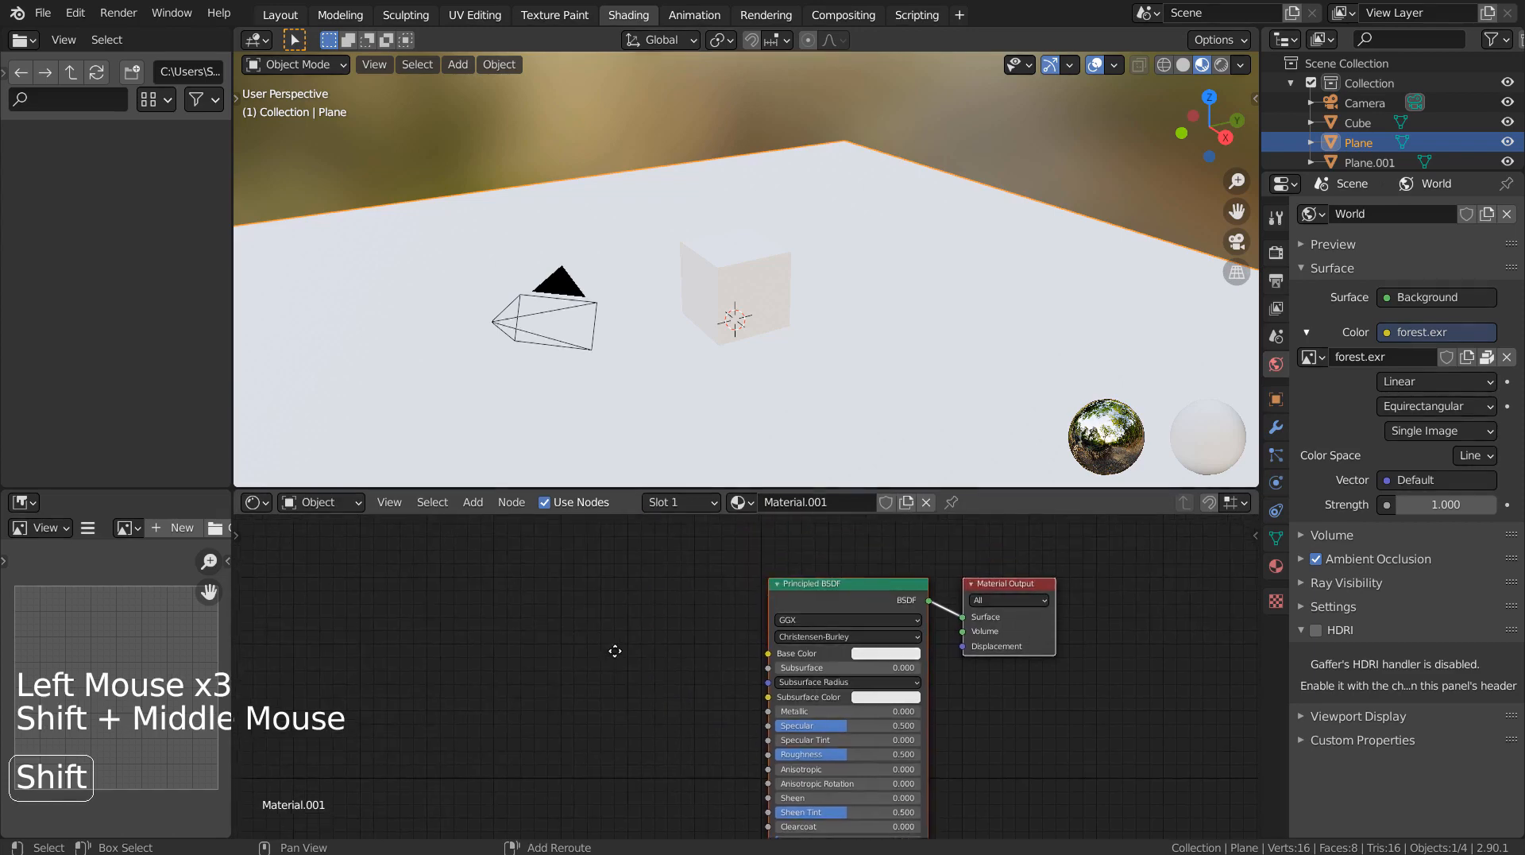
left_click(166, 525)
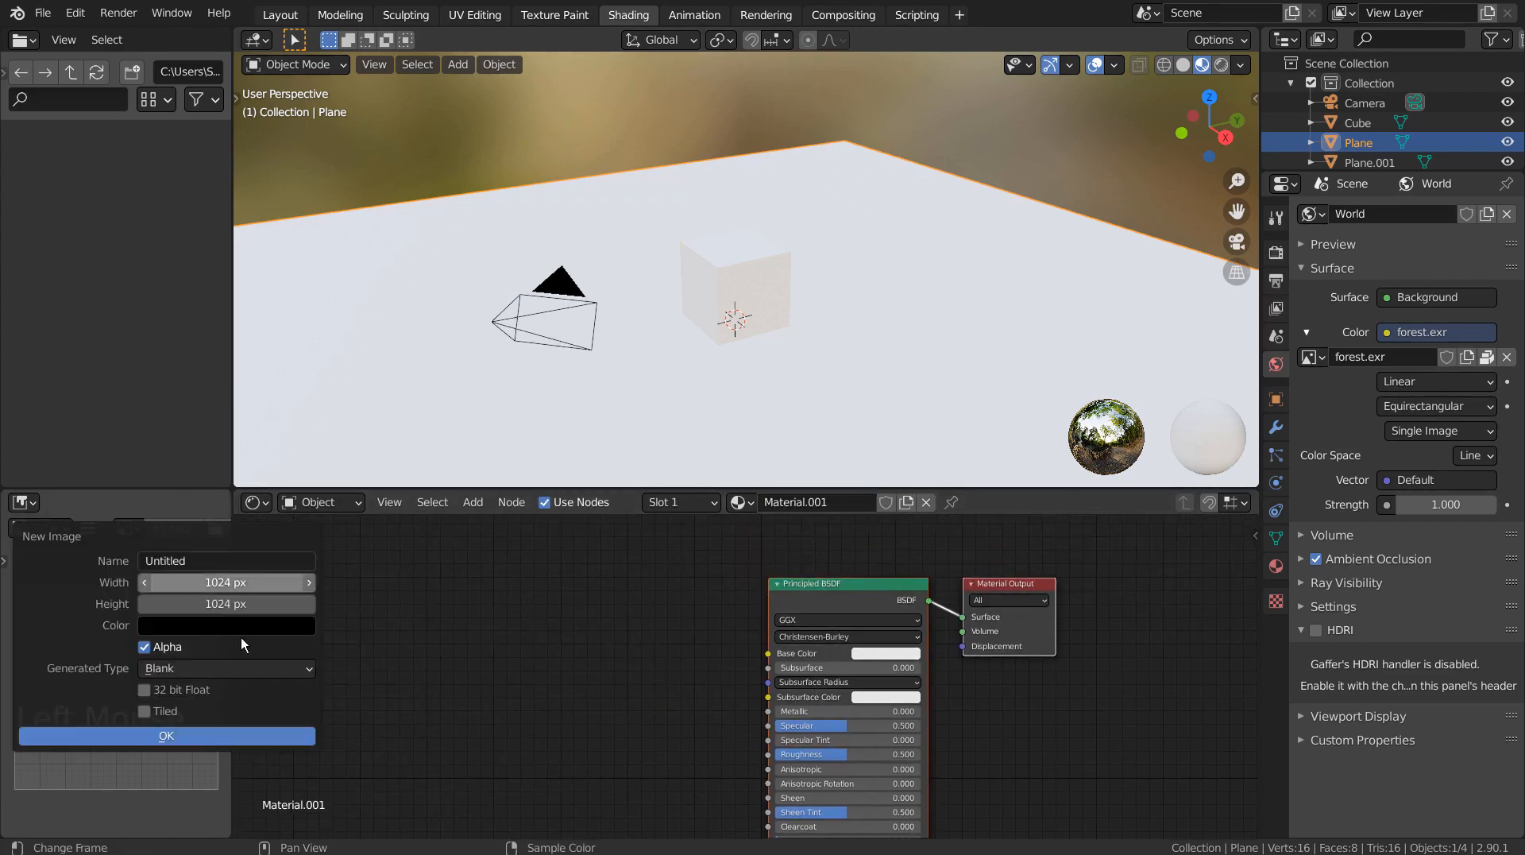
left_click(251, 667)
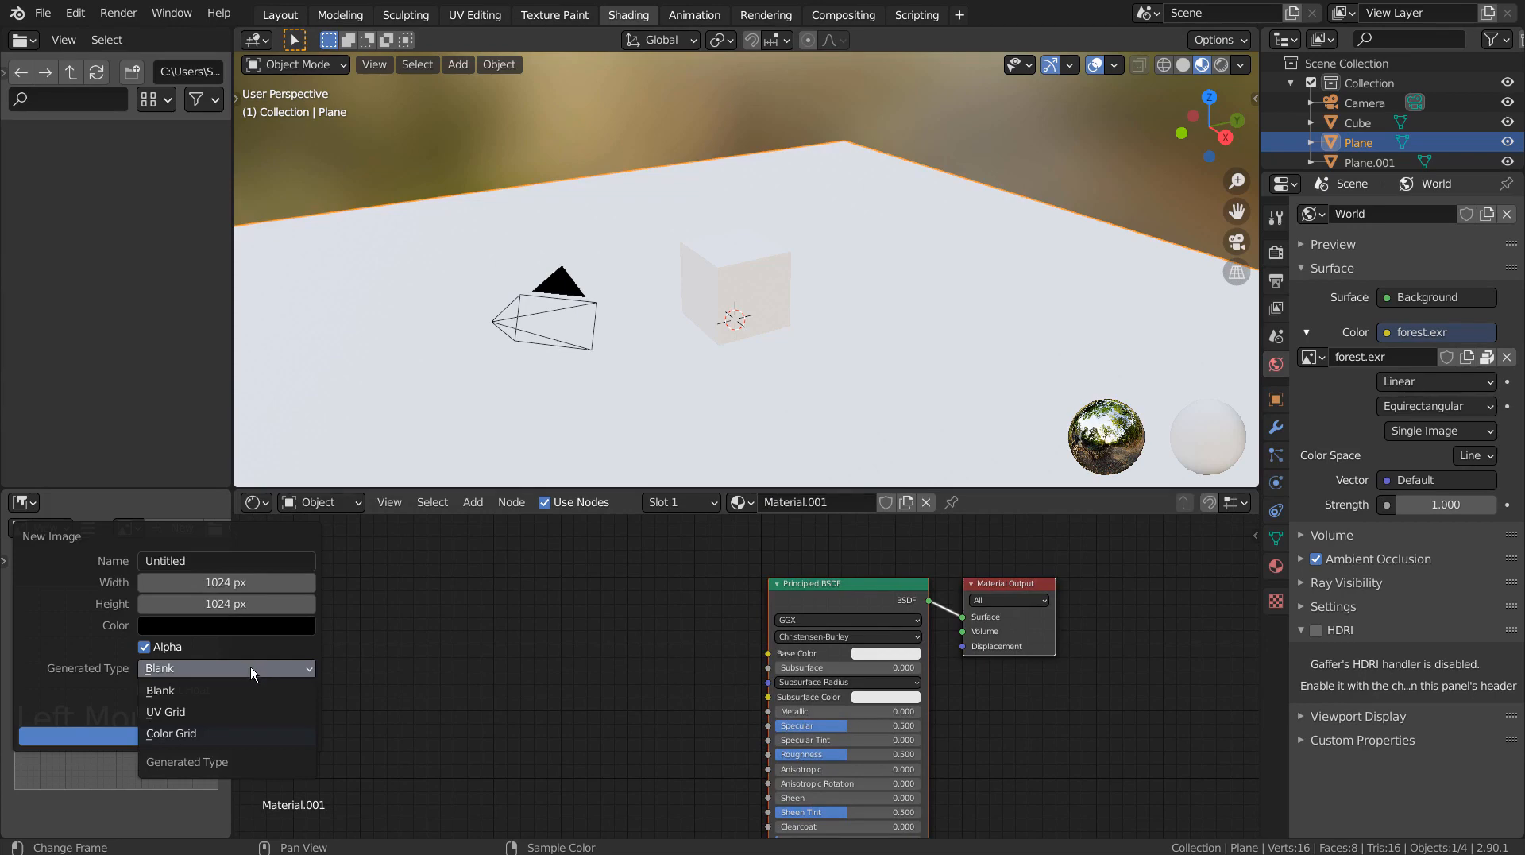
left_click(255, 709)
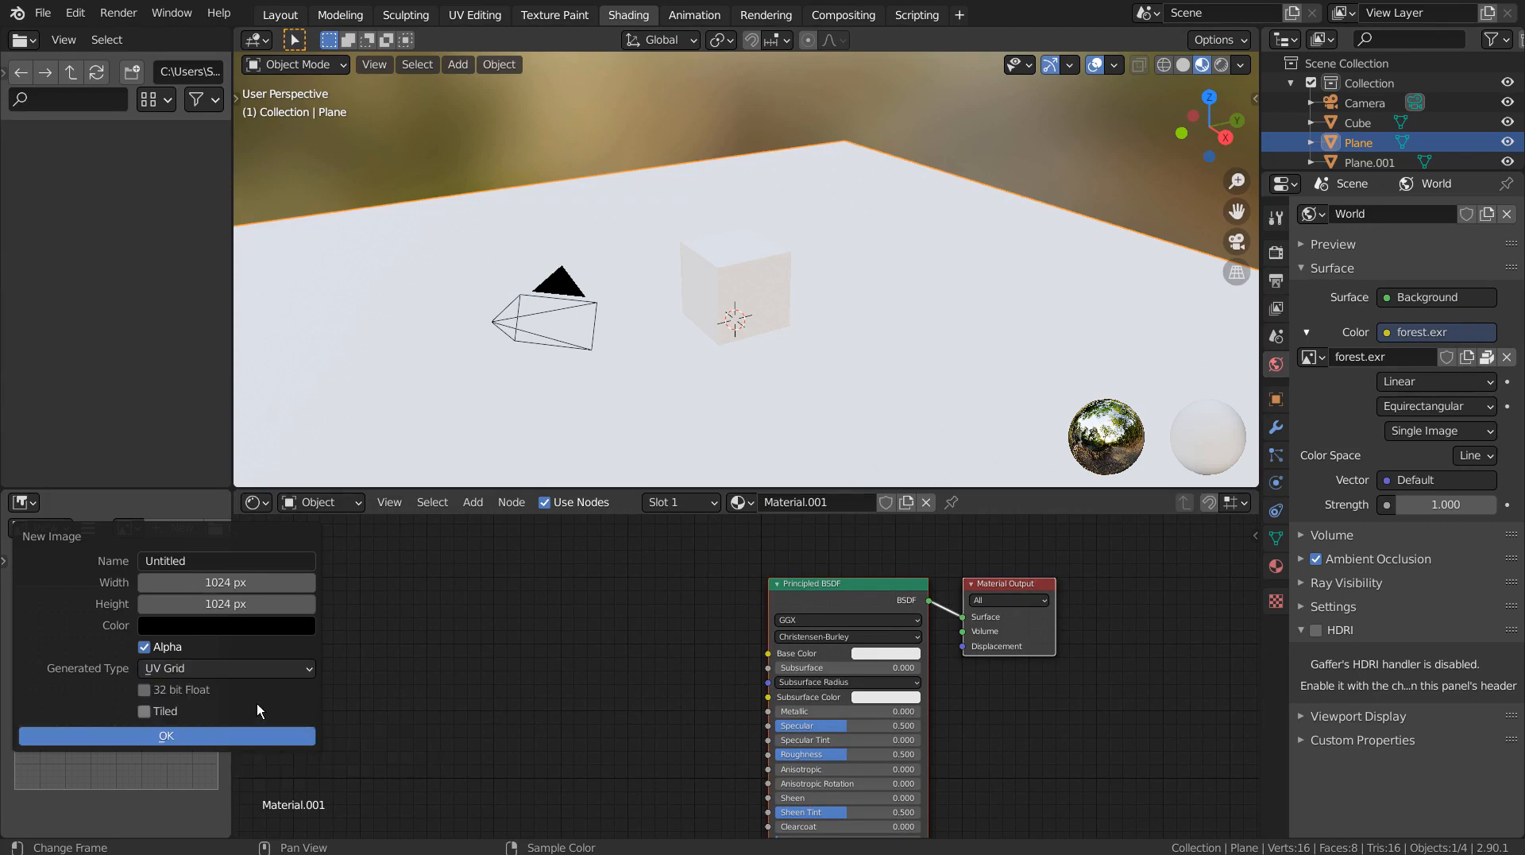
left_click(202, 737)
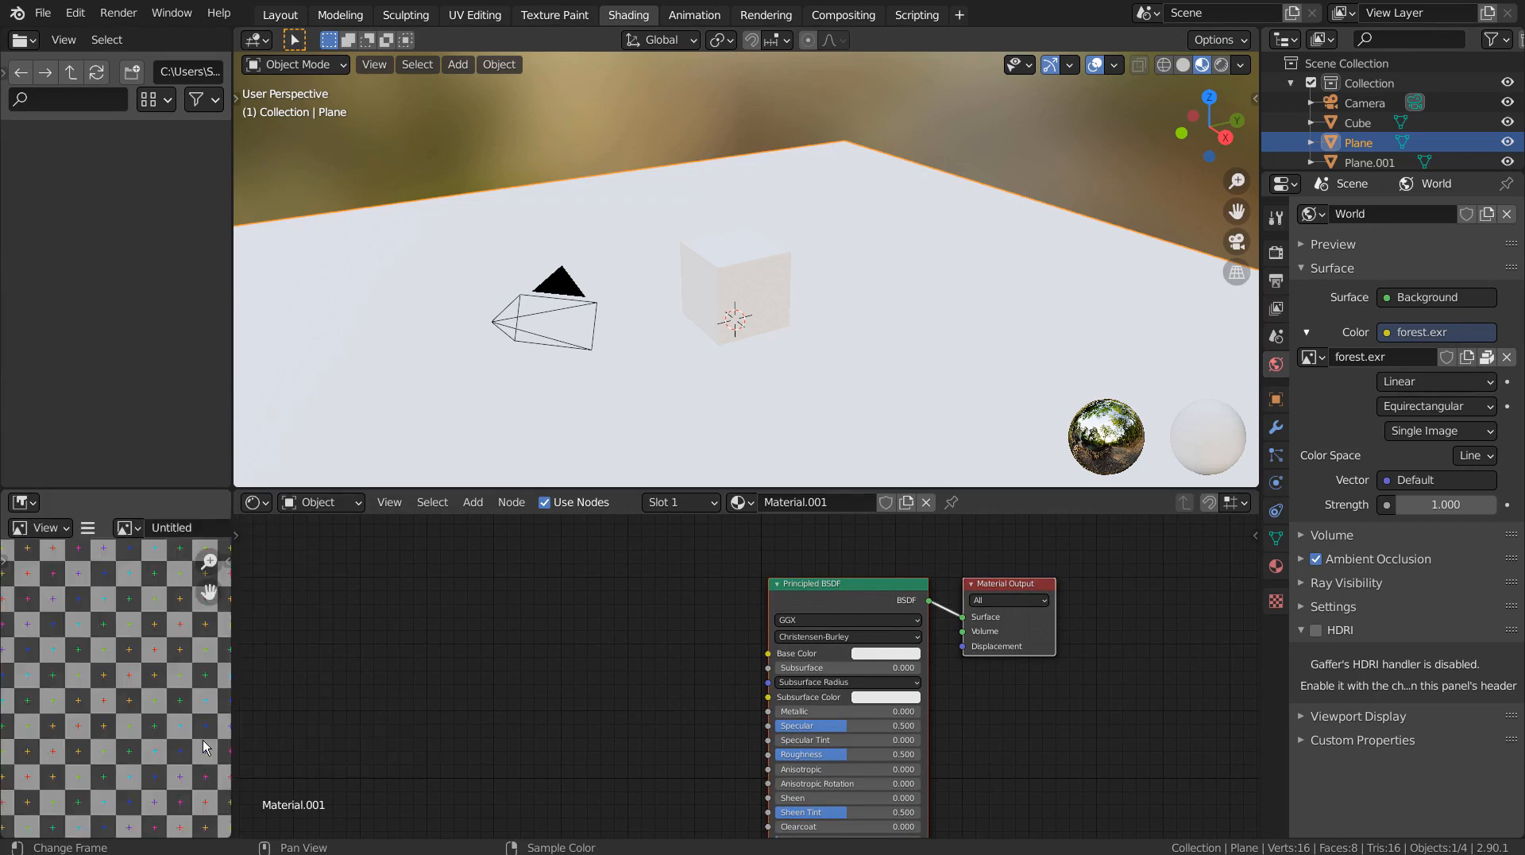
- Add the Untitled image to the ground material as a texture node and connect its Color to the Principled BSDF's Base Color
left_click(125, 532)
left_click_drag(125, 532, 409, 604)
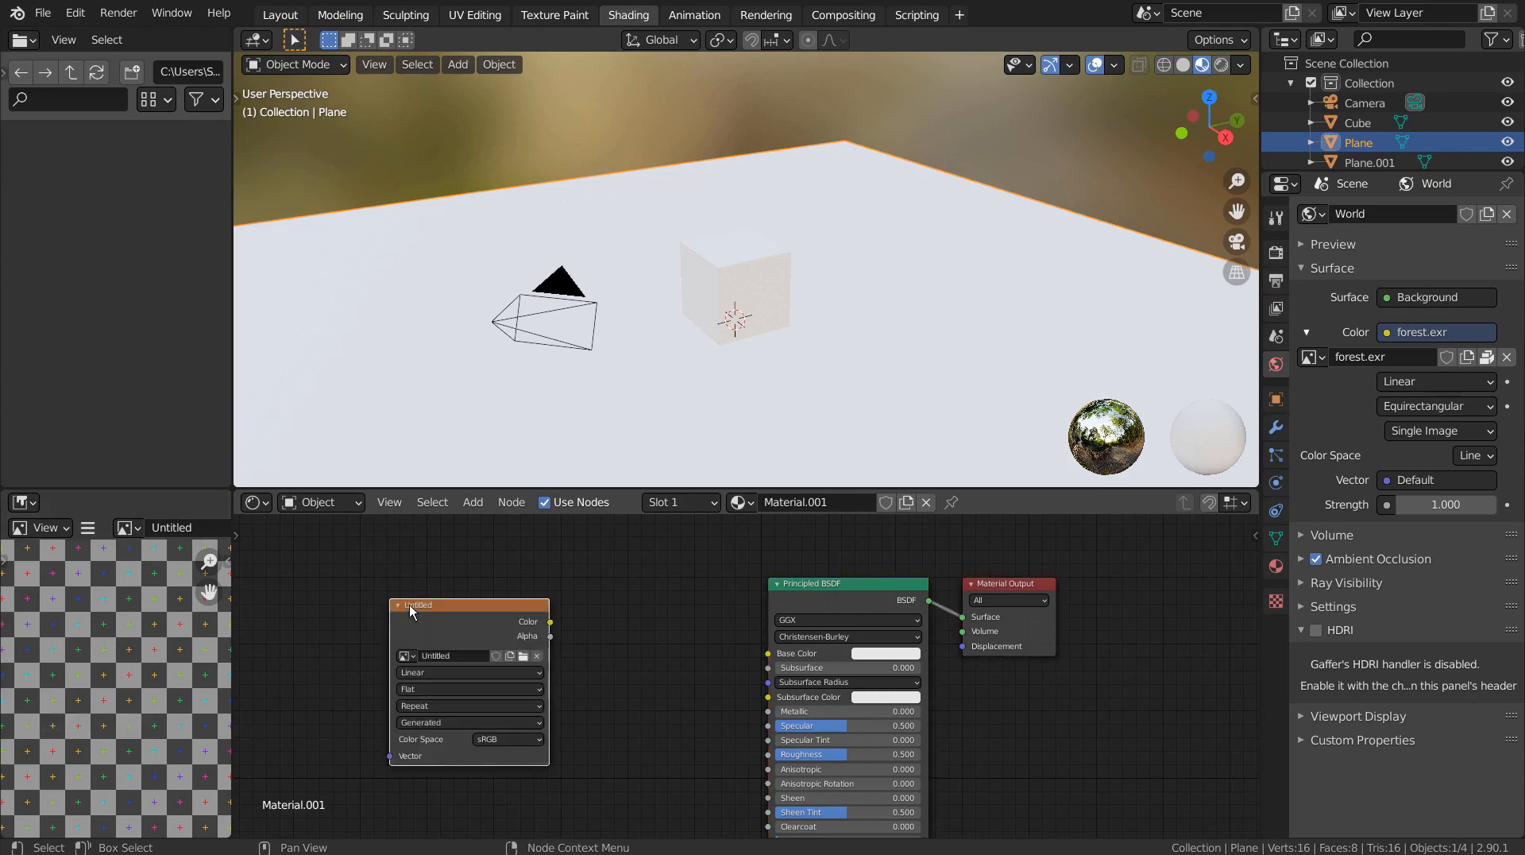
left_click_drag(551, 622, 769, 653)
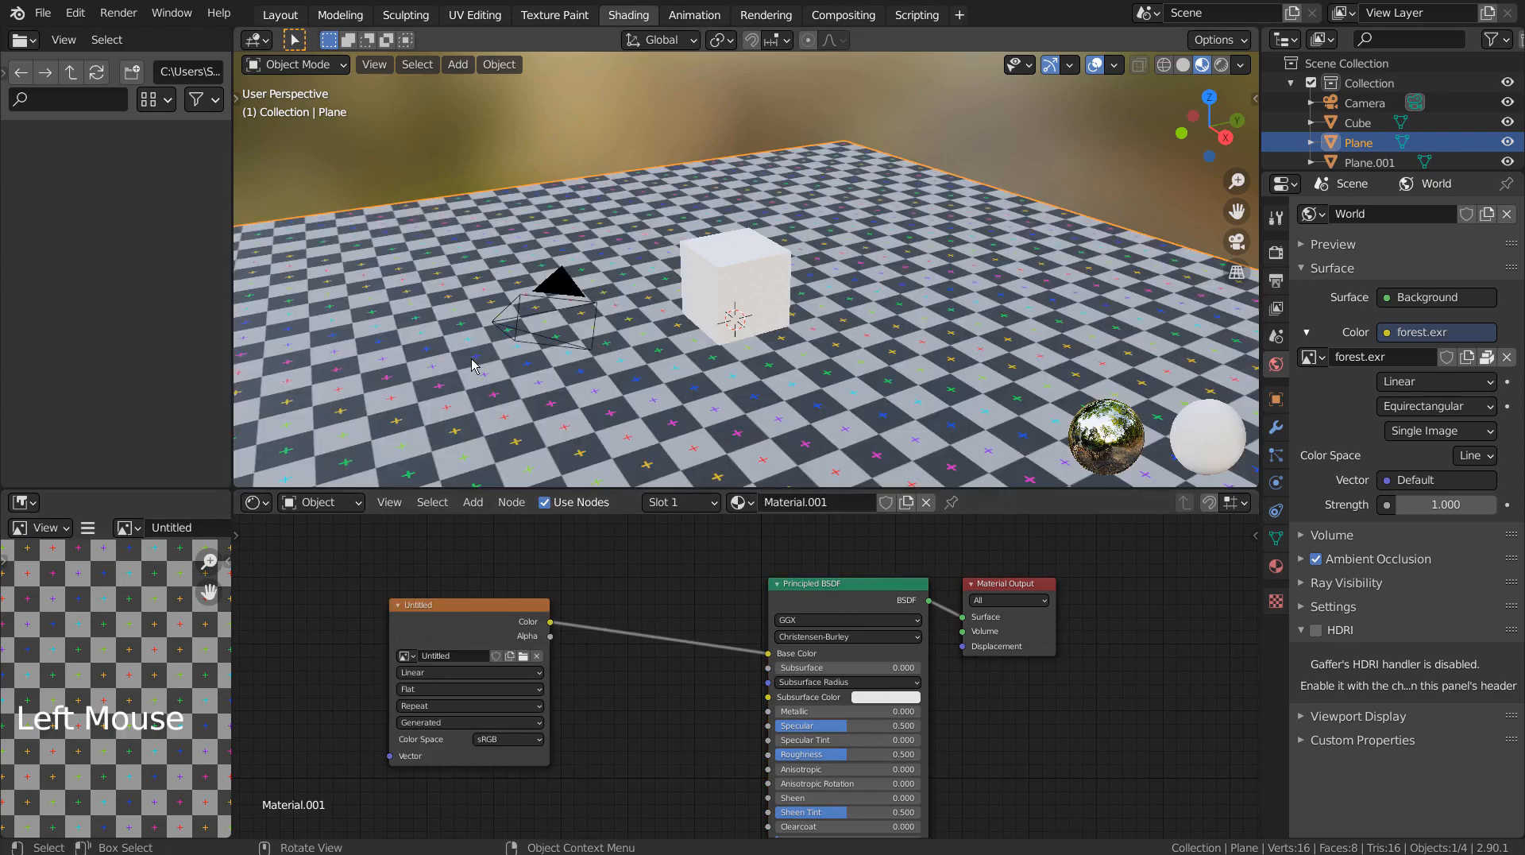
middle_click_drag(475, 365, 695, 324)
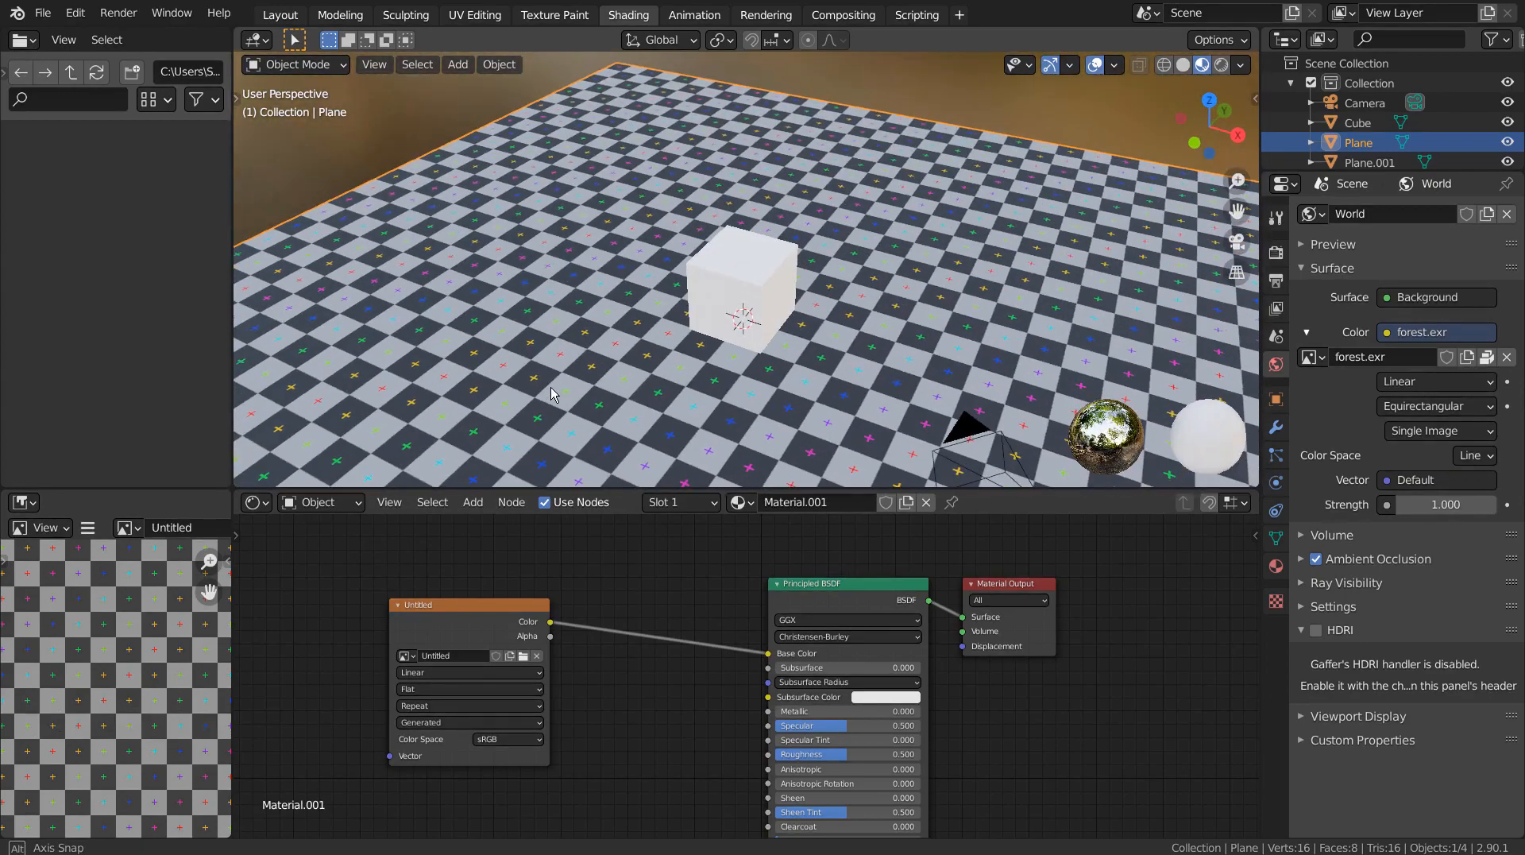
- Give the upper plane a new material in the Layout workspace and set its surface shader to Emission
left_click(282, 15)
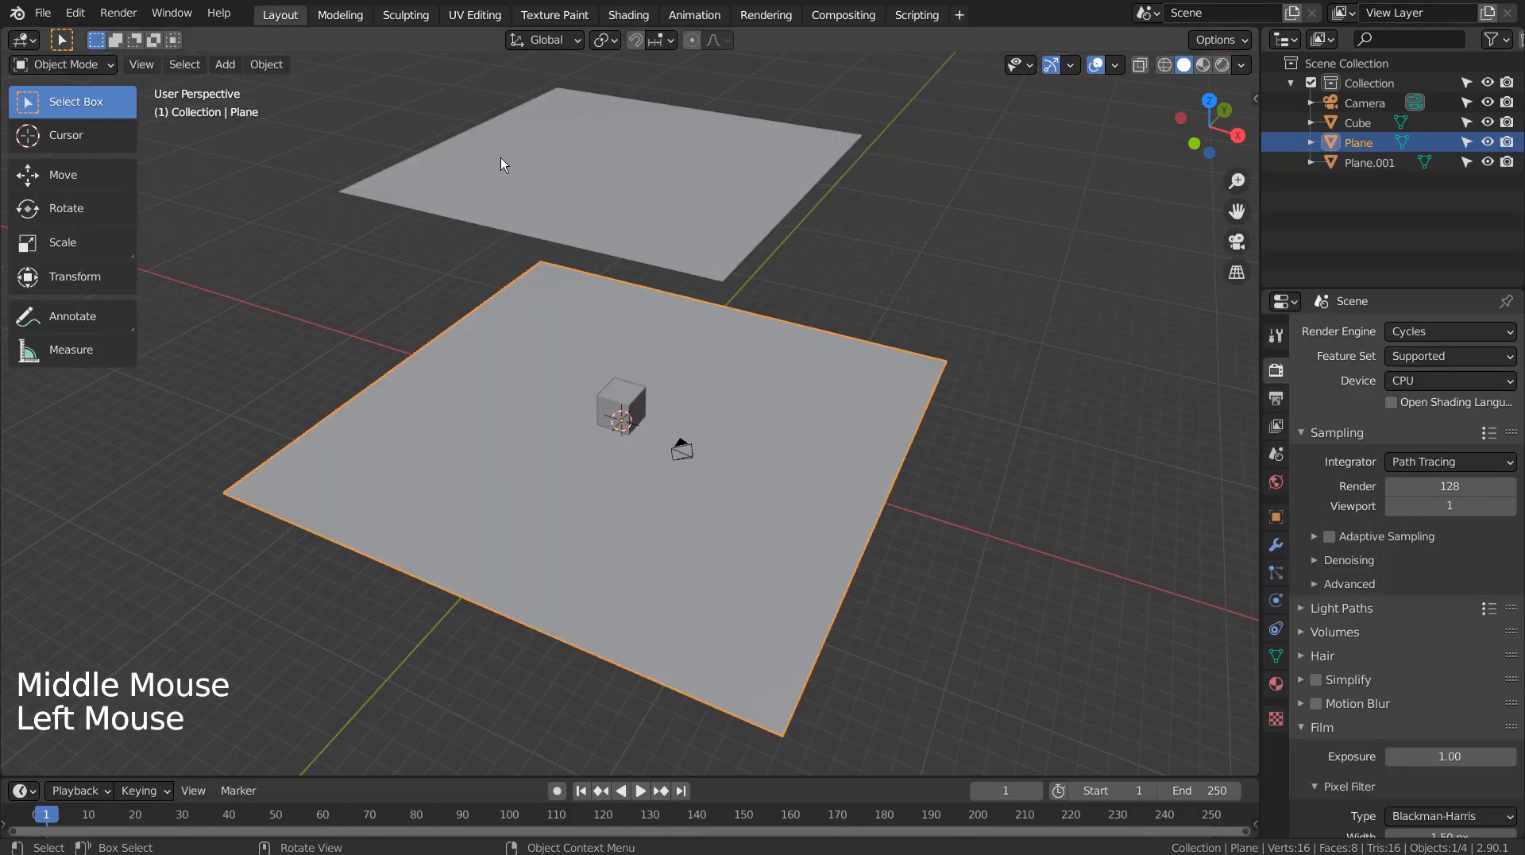
left_click(739, 174)
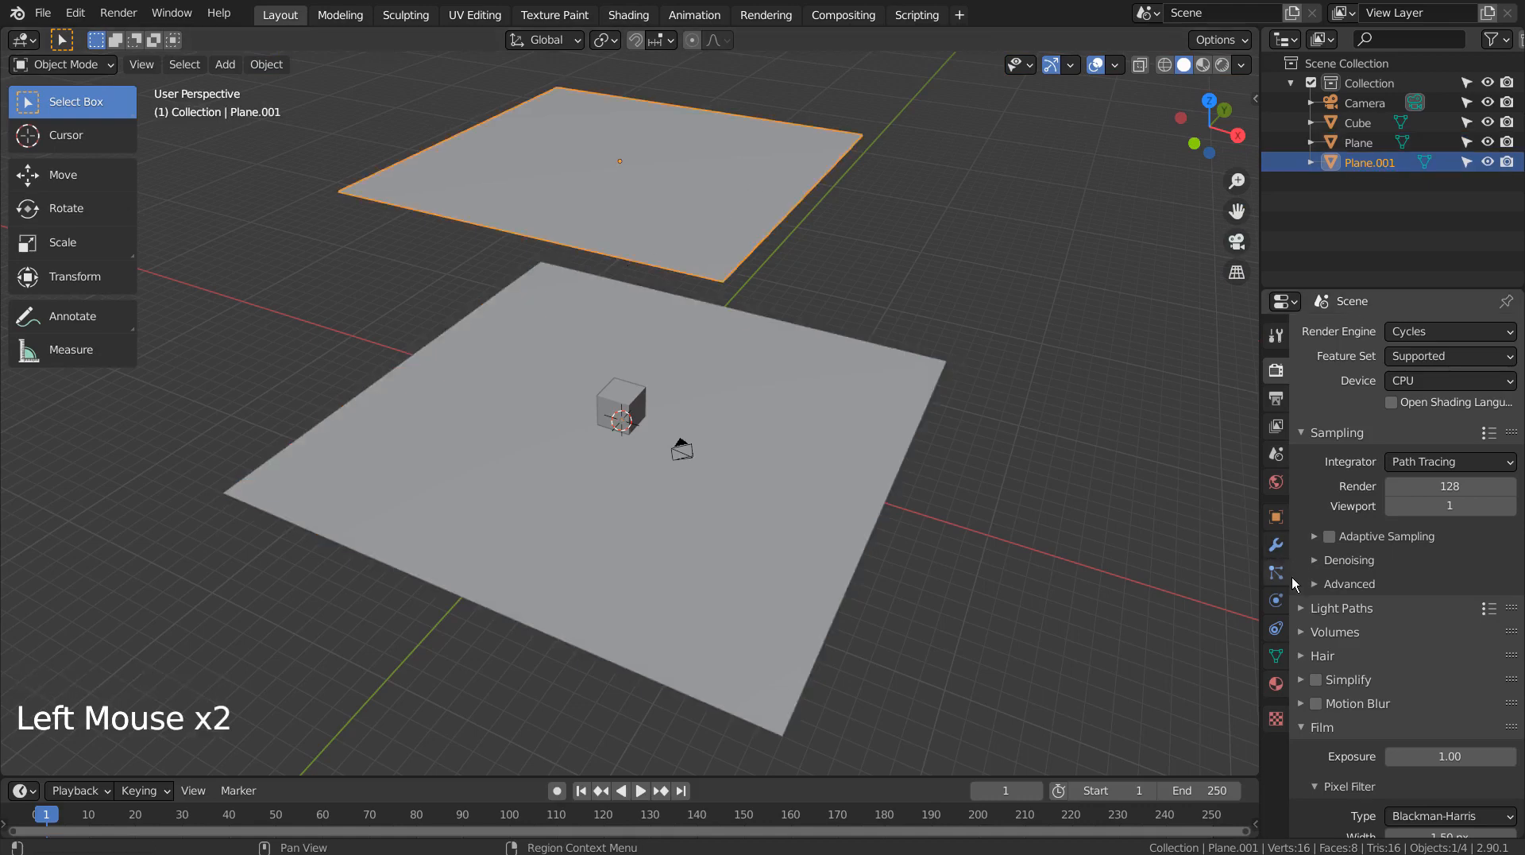
left_click(1276, 686)
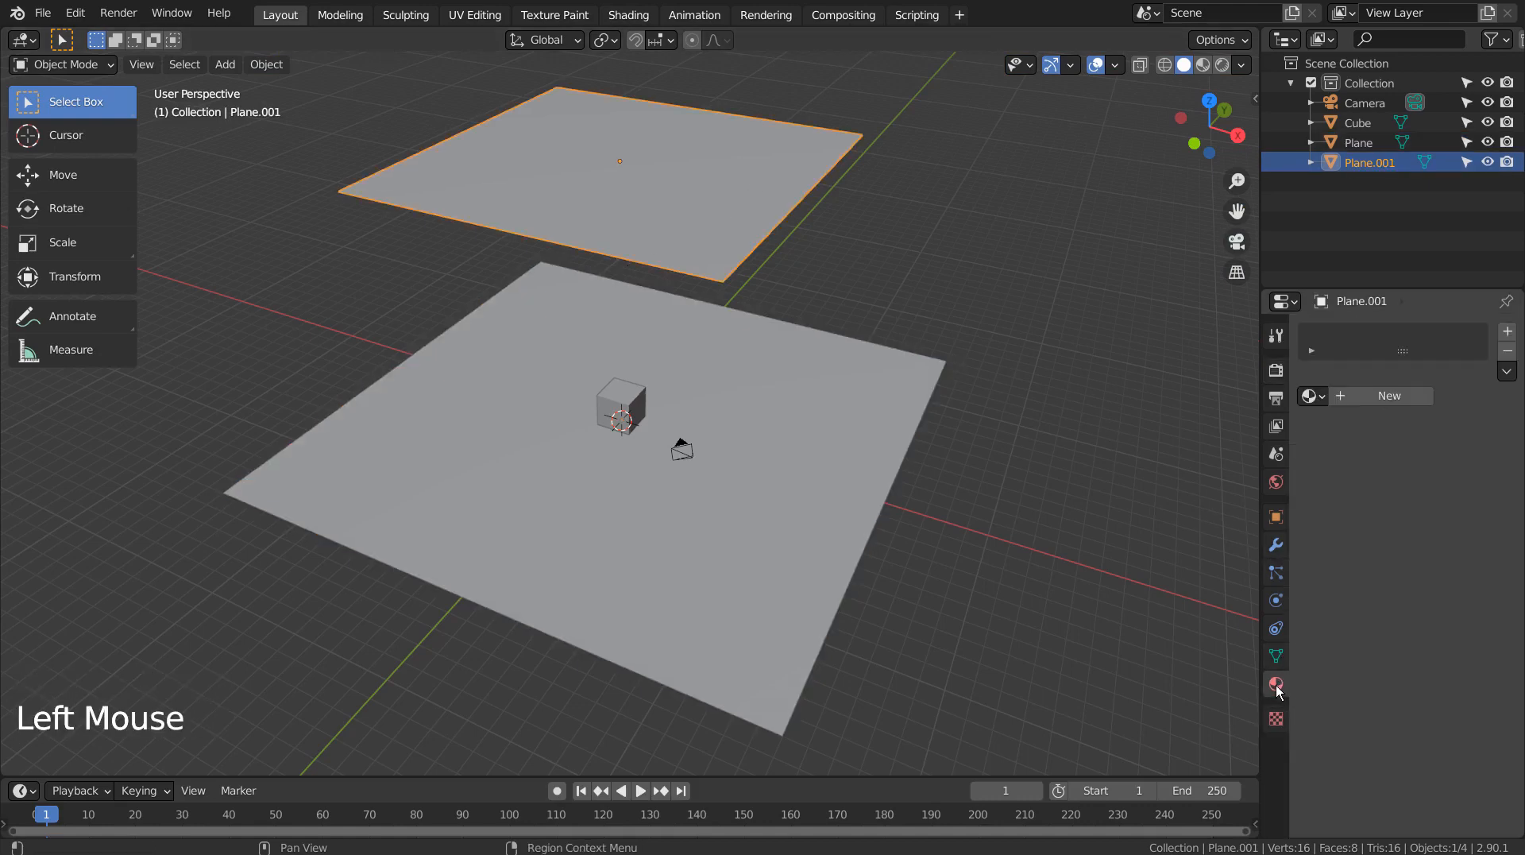
left_click(1397, 400)
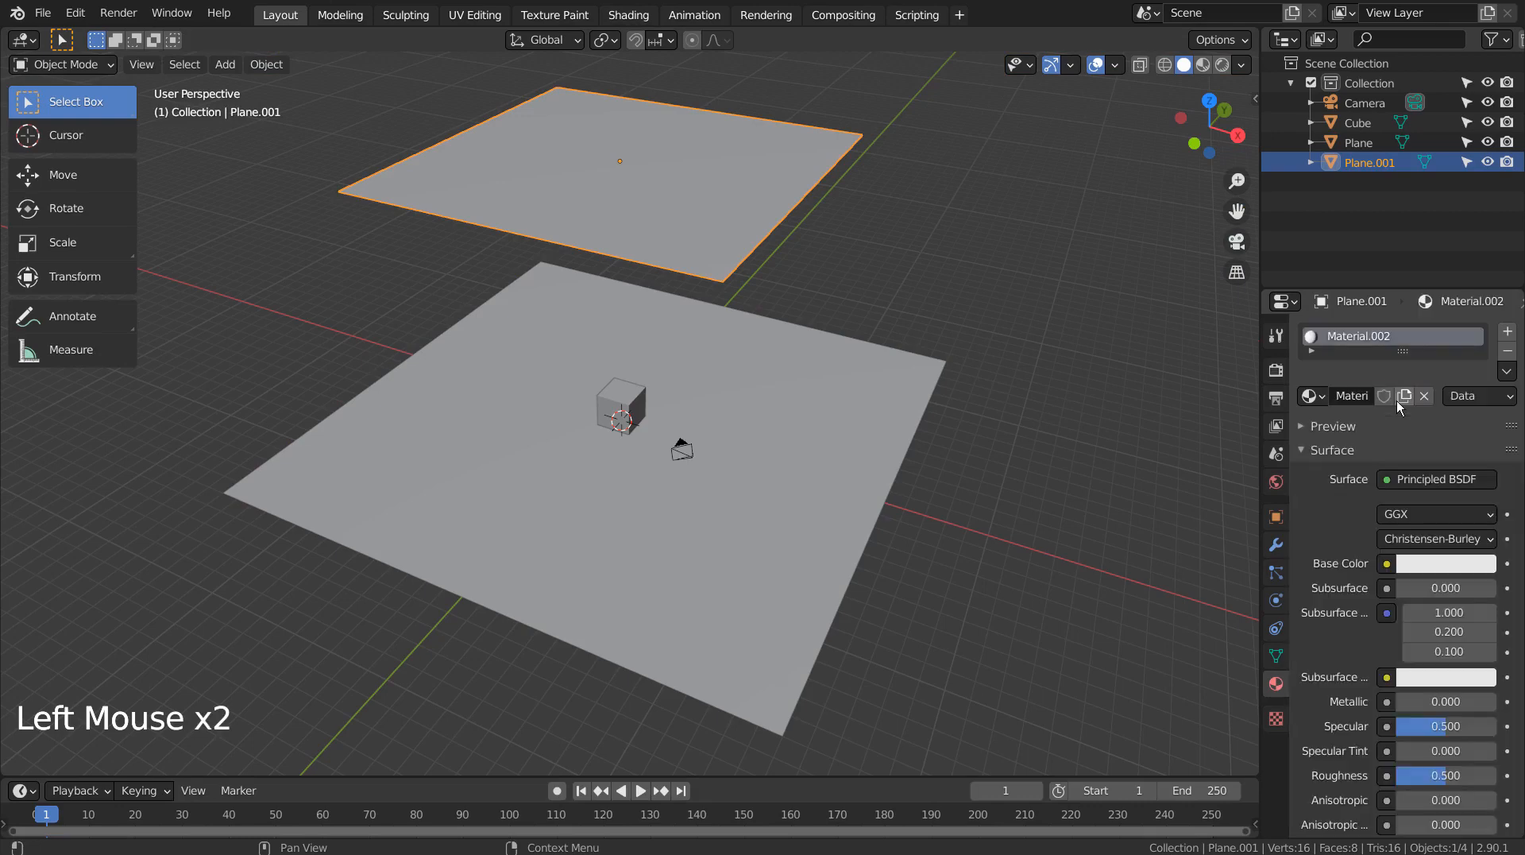
left_click(1414, 479)
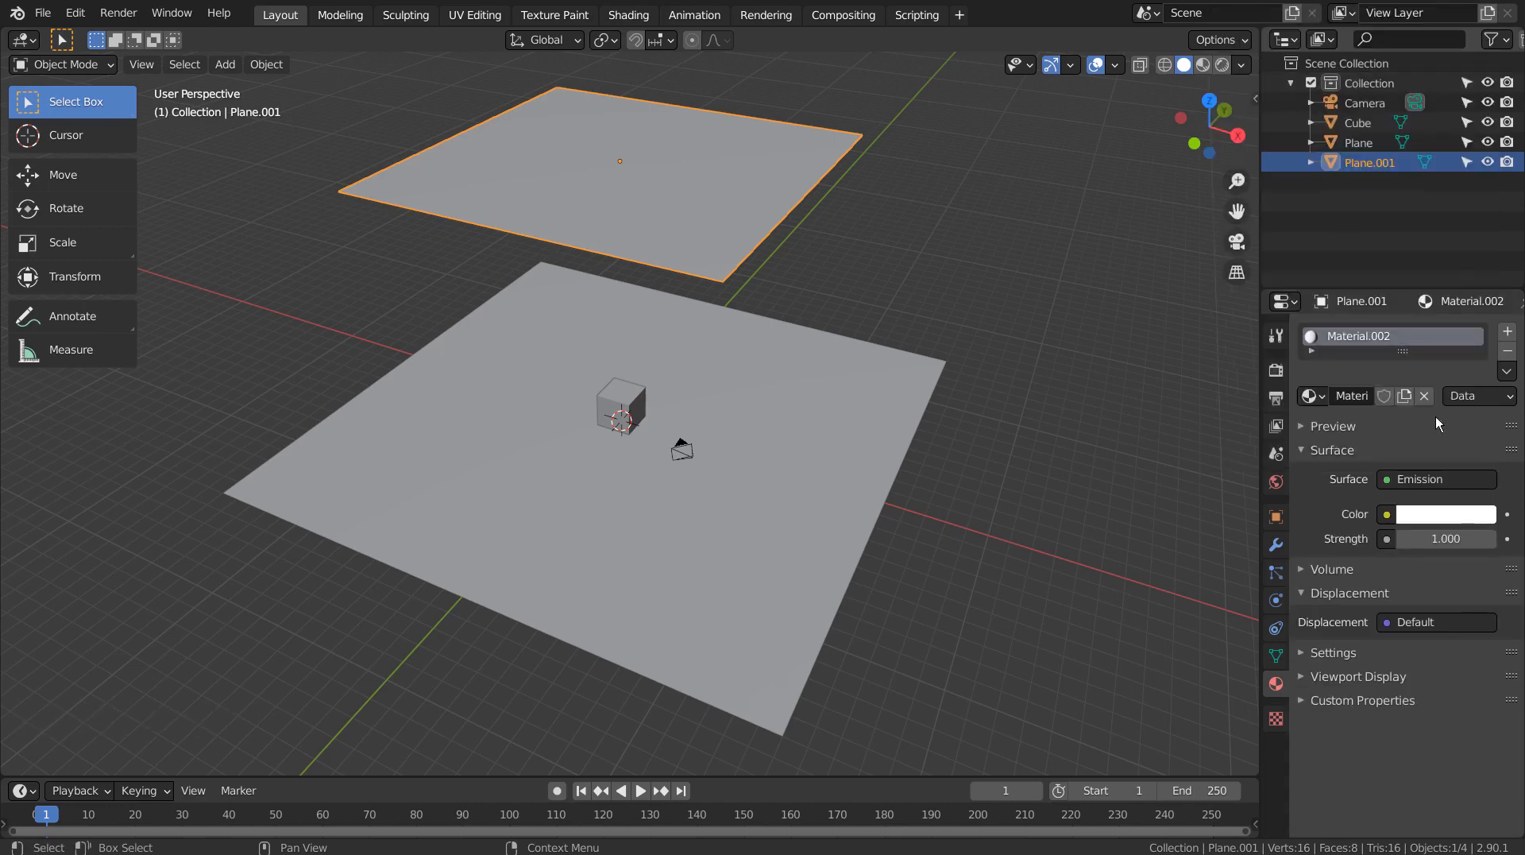
- Set the upper plane's emission strength to 6 and preview the scene in rendered viewport shading
left_click(1430, 538)
type("6")
key("Return")
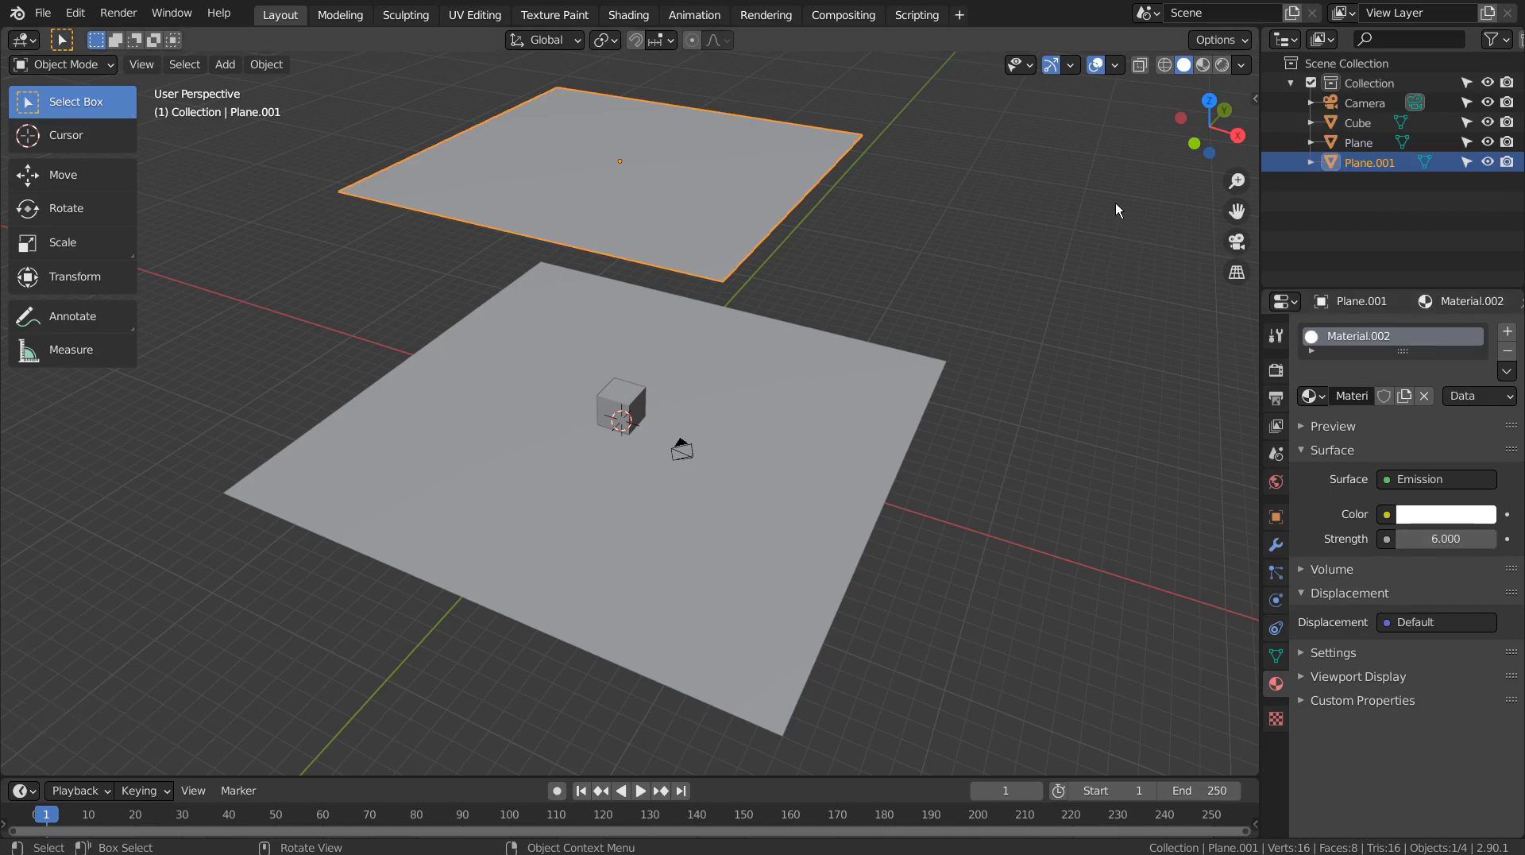
left_click(1223, 64)
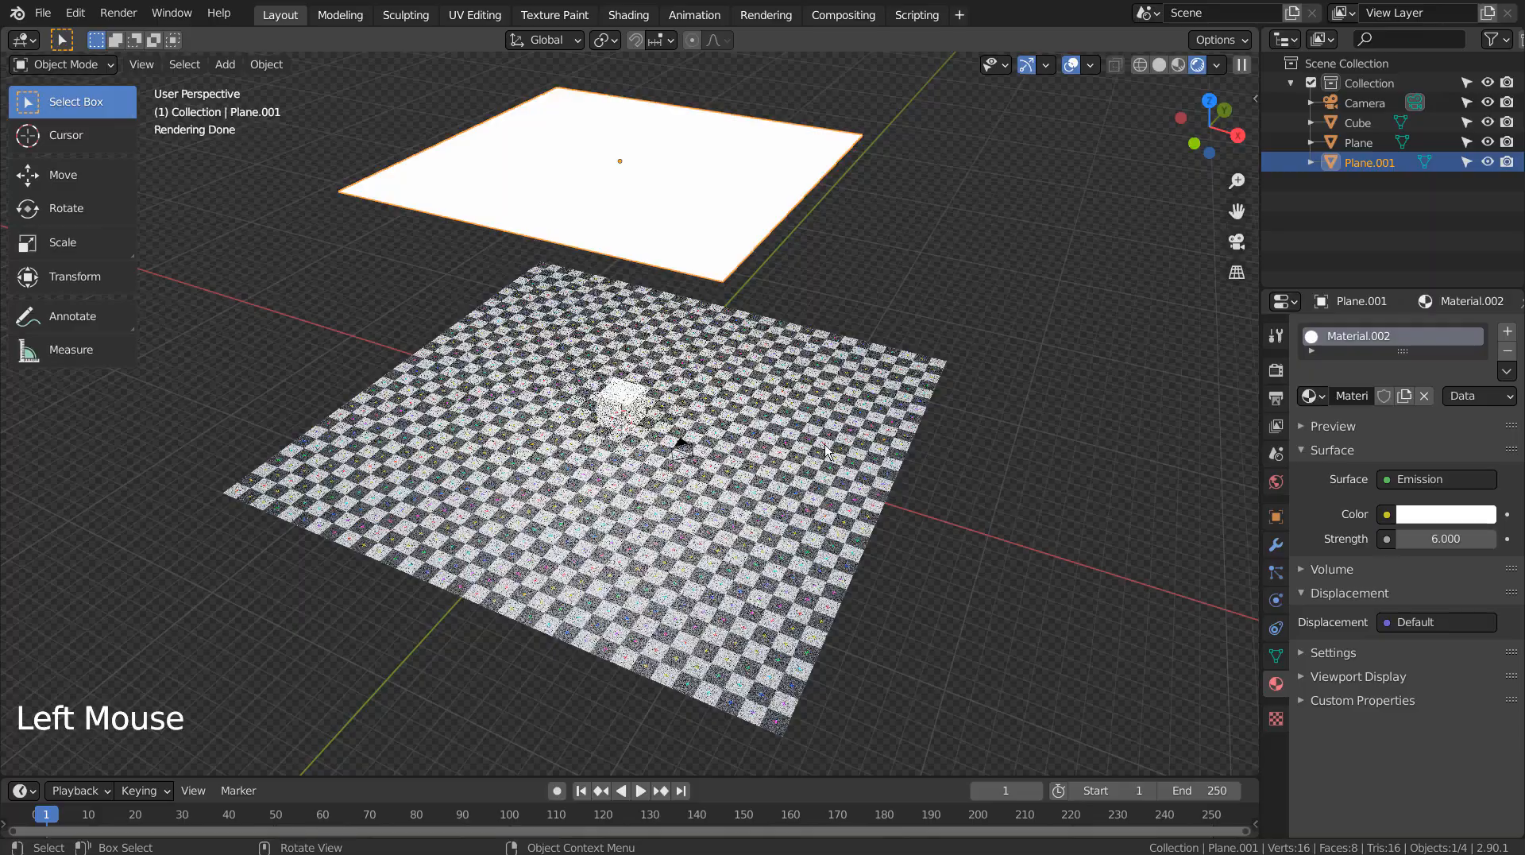
mouse_move(826, 451)
middle_mouse_down()
mouse_move(998, 436)
mouse_move(851, 501)
mouse_move(849, 457)
middle_mouse_up()
scroll(851, 501, "up", 3)
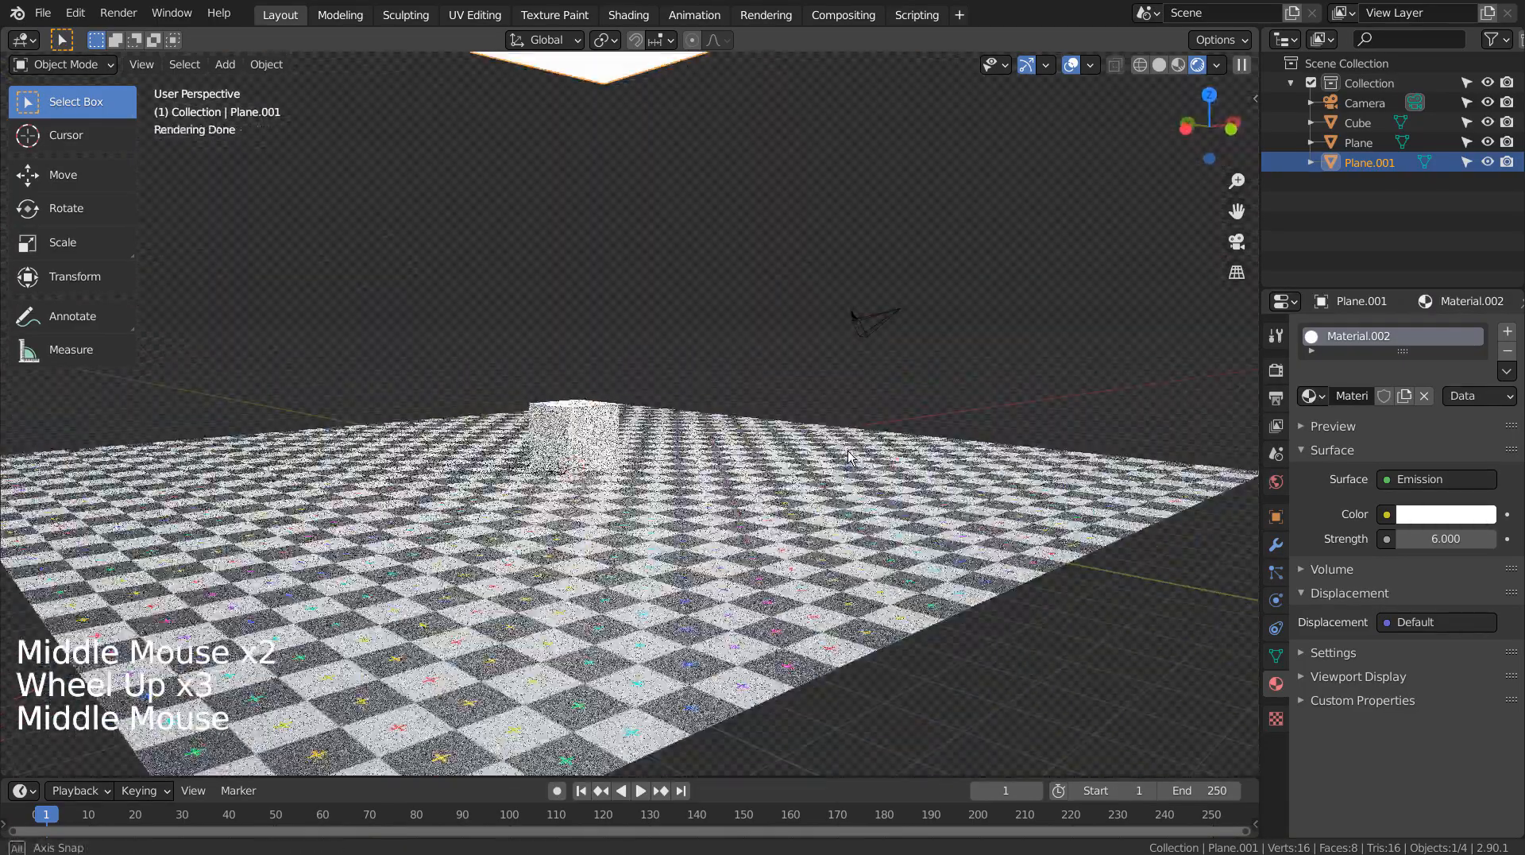
- Set the world background strength to 0
left_click(1277, 484)
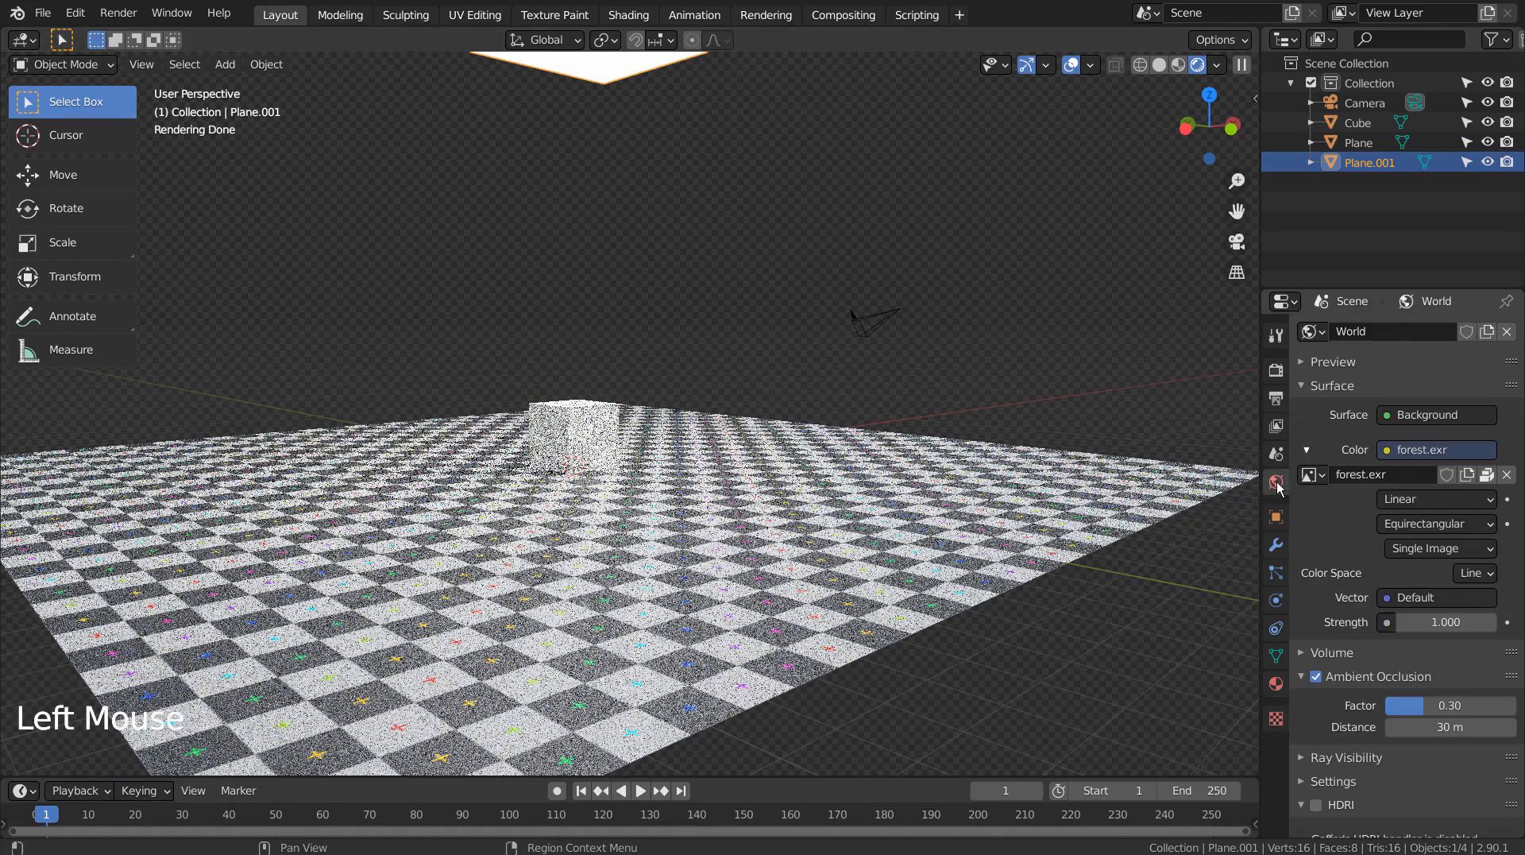
double_click(1457, 623)
type("0")
key("Return")
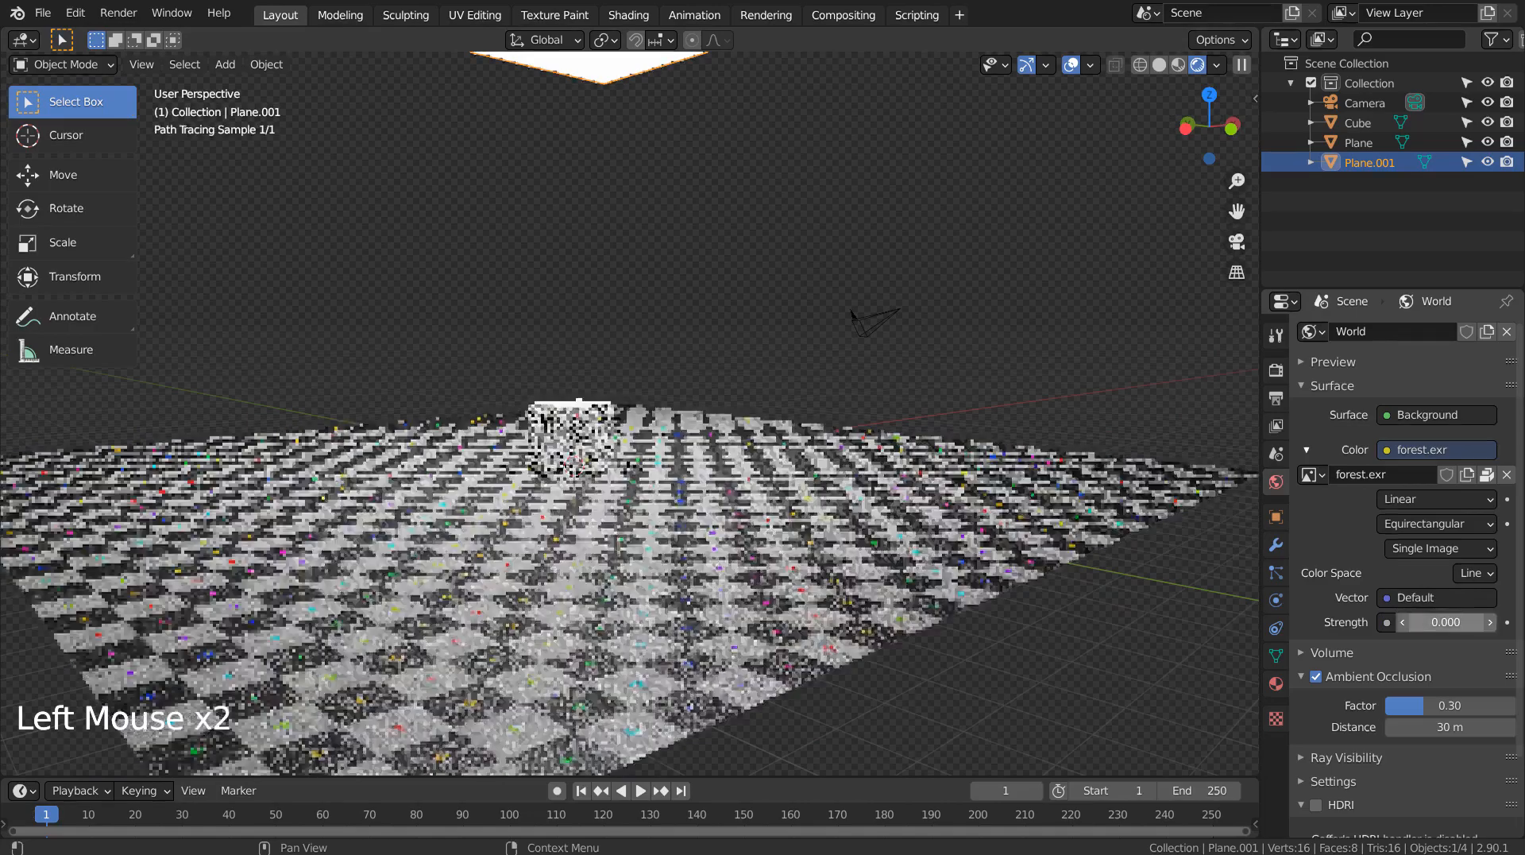
- Scale the emissive upper plane by a factor of 0.7
middle_click_drag(777, 528, 698, 421)
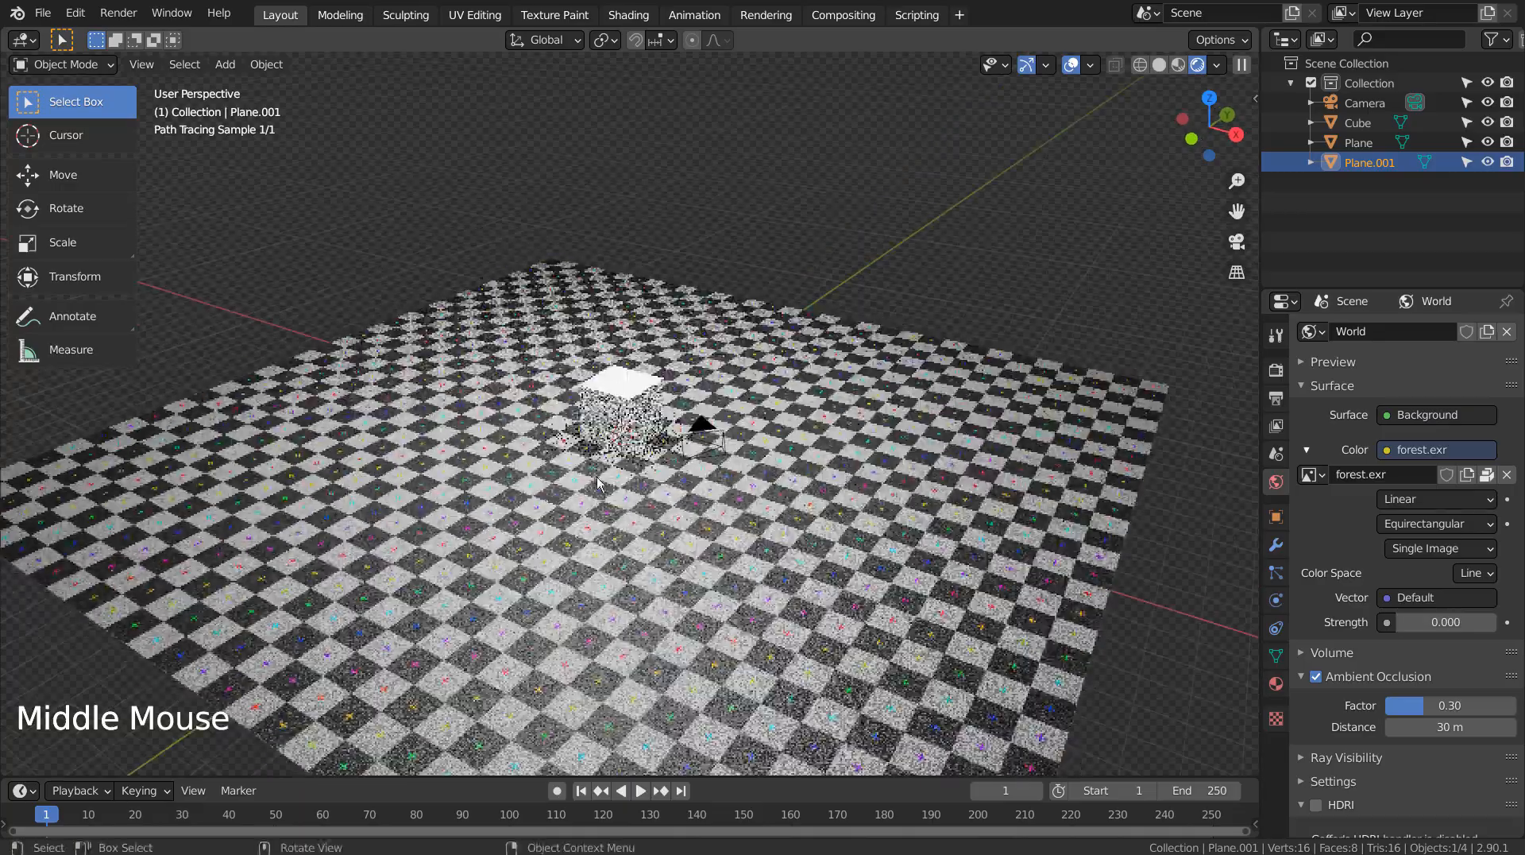
scroll(601, 479, "up", 5)
scroll(602, 479, "up", 1)
middle_click_drag(628, 489, 872, 490)
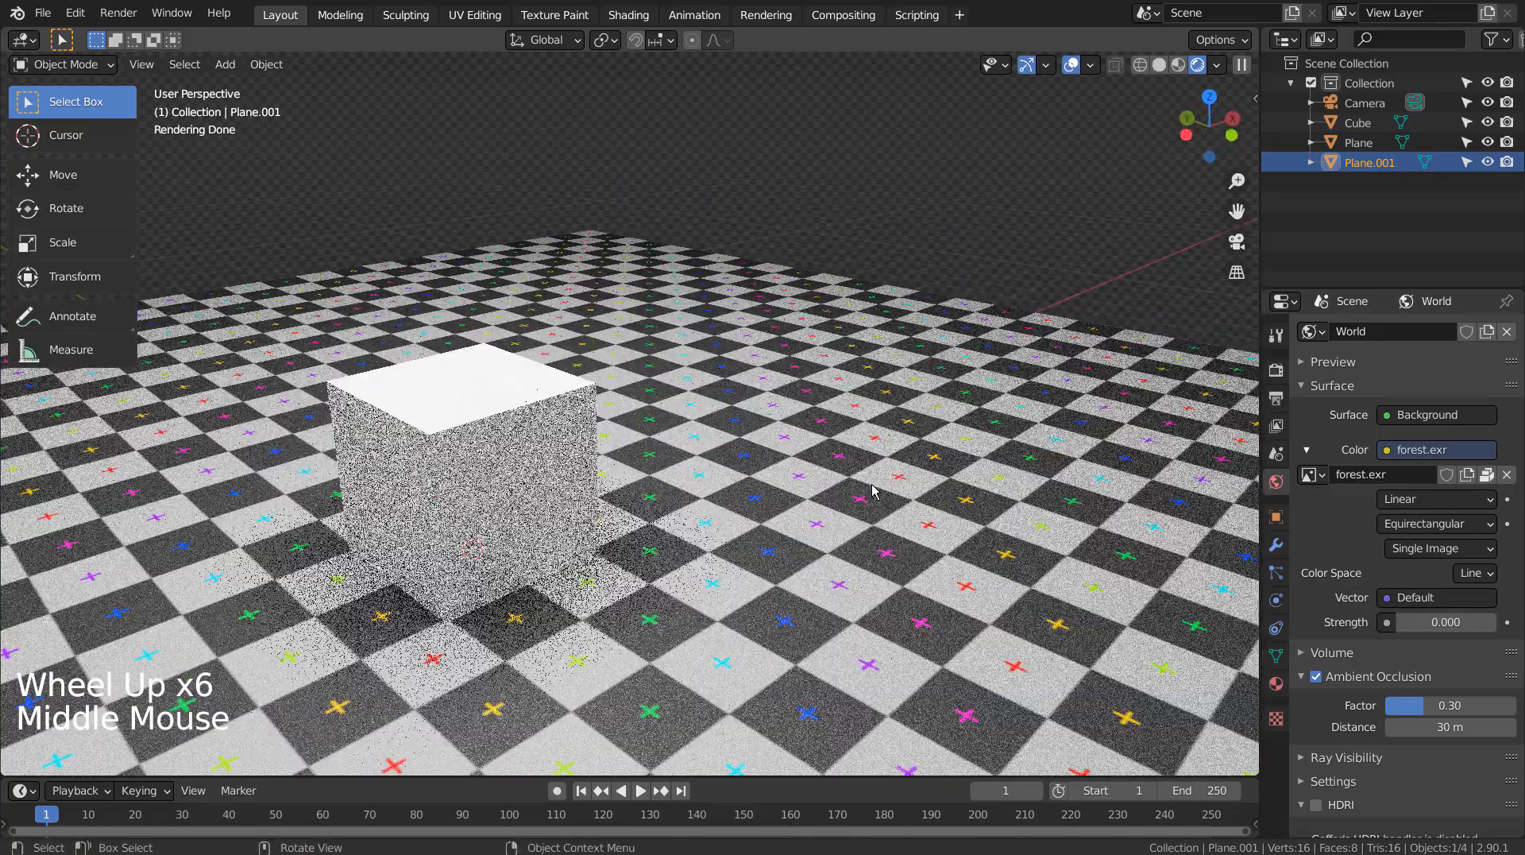
scroll(872, 491, "down", 8)
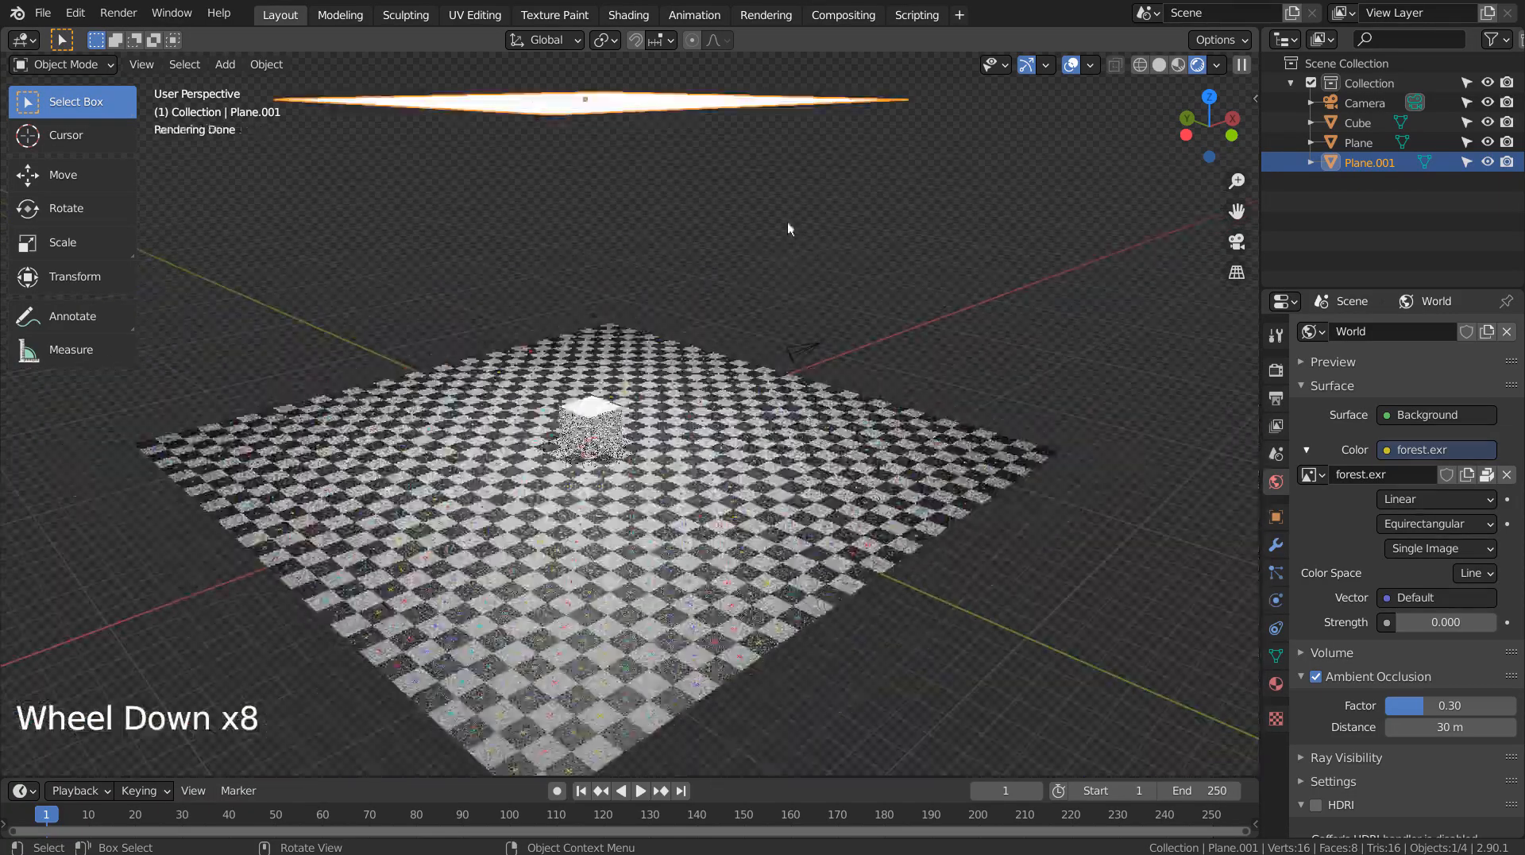
middle_click_drag(788, 228, 725, 164)
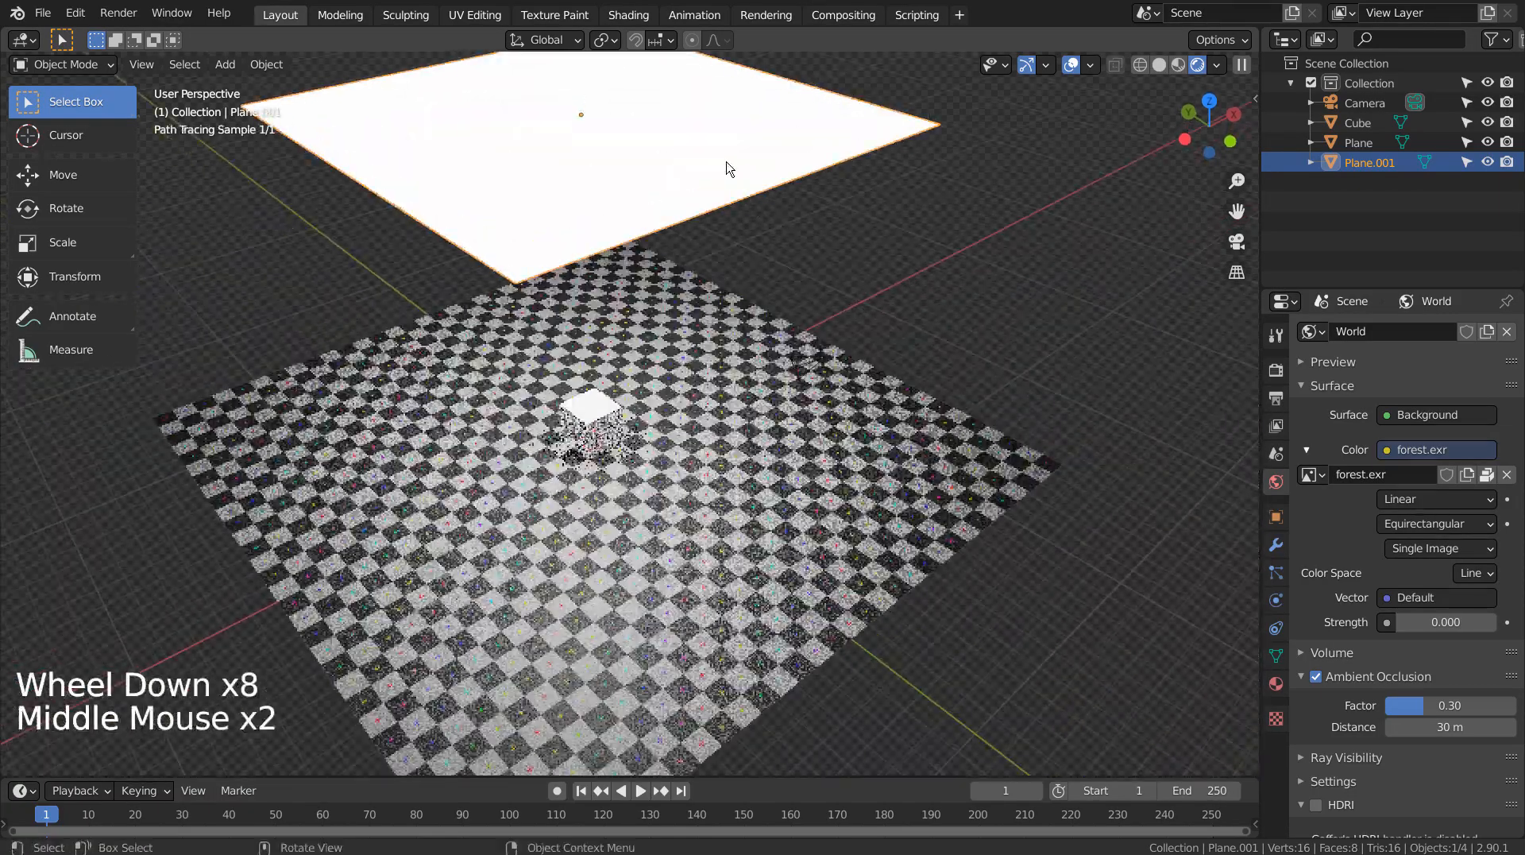
left_click(728, 167)
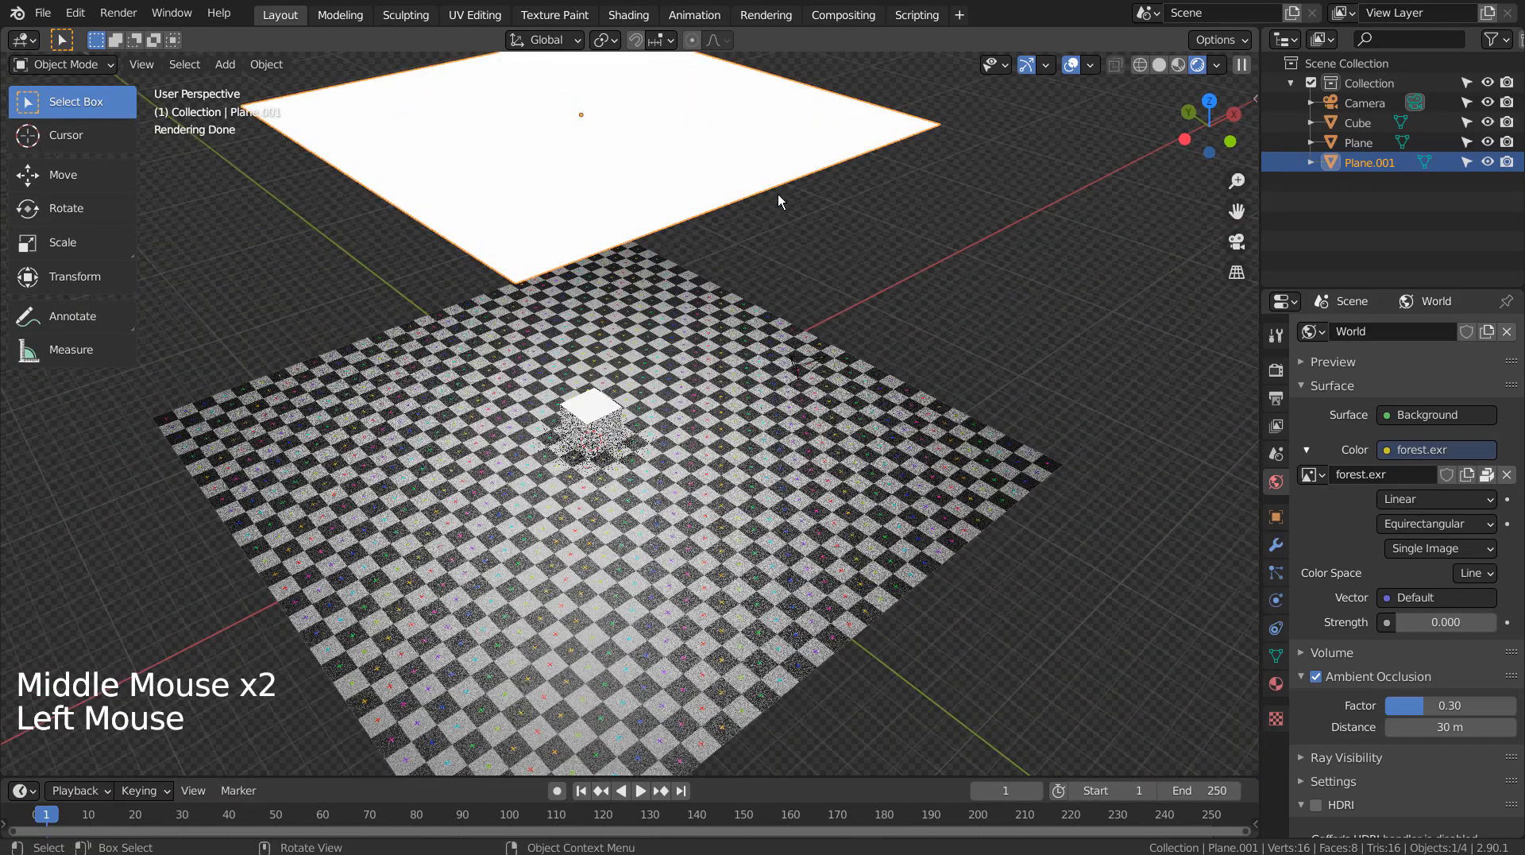
type("s.7")
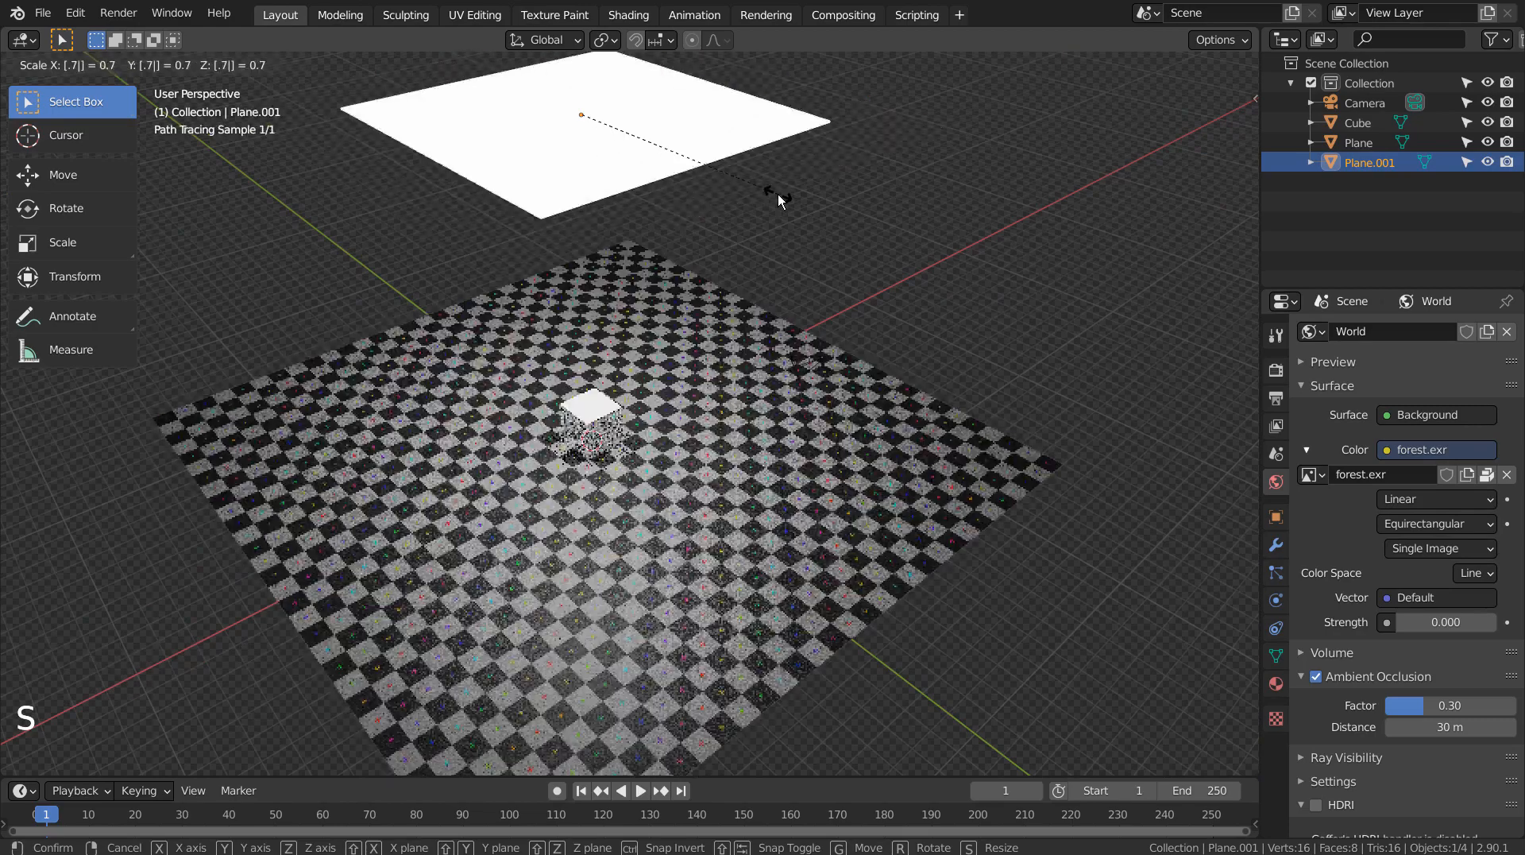
key("Return")
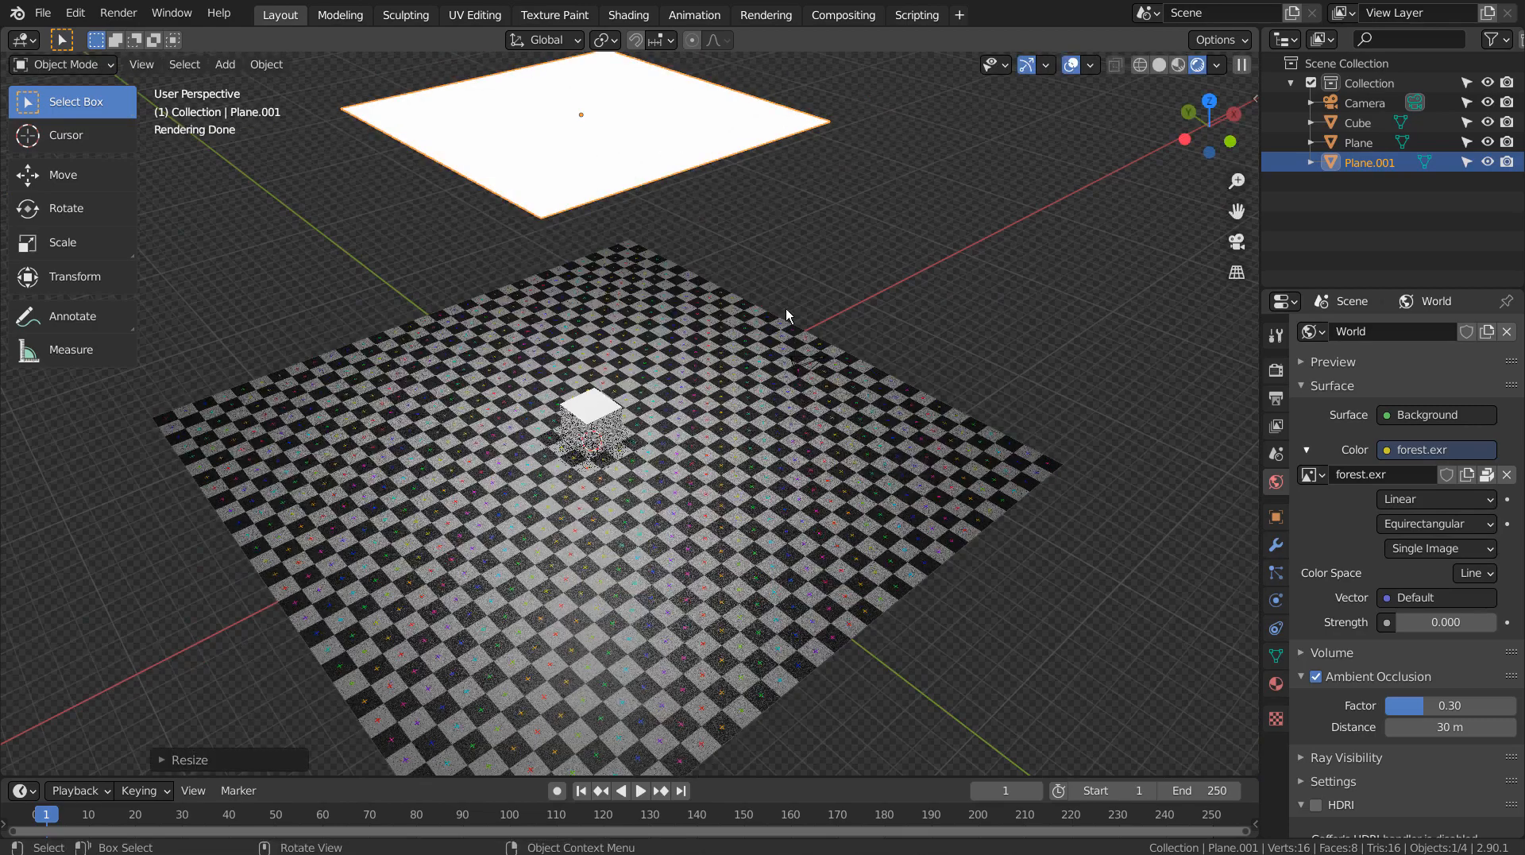
- Delete the cube from the middle of the ground plane
middle_click_drag(787, 315, 554, 458)
scroll(683, 403, "up", 2)
scroll(684, 403, "up", 3)
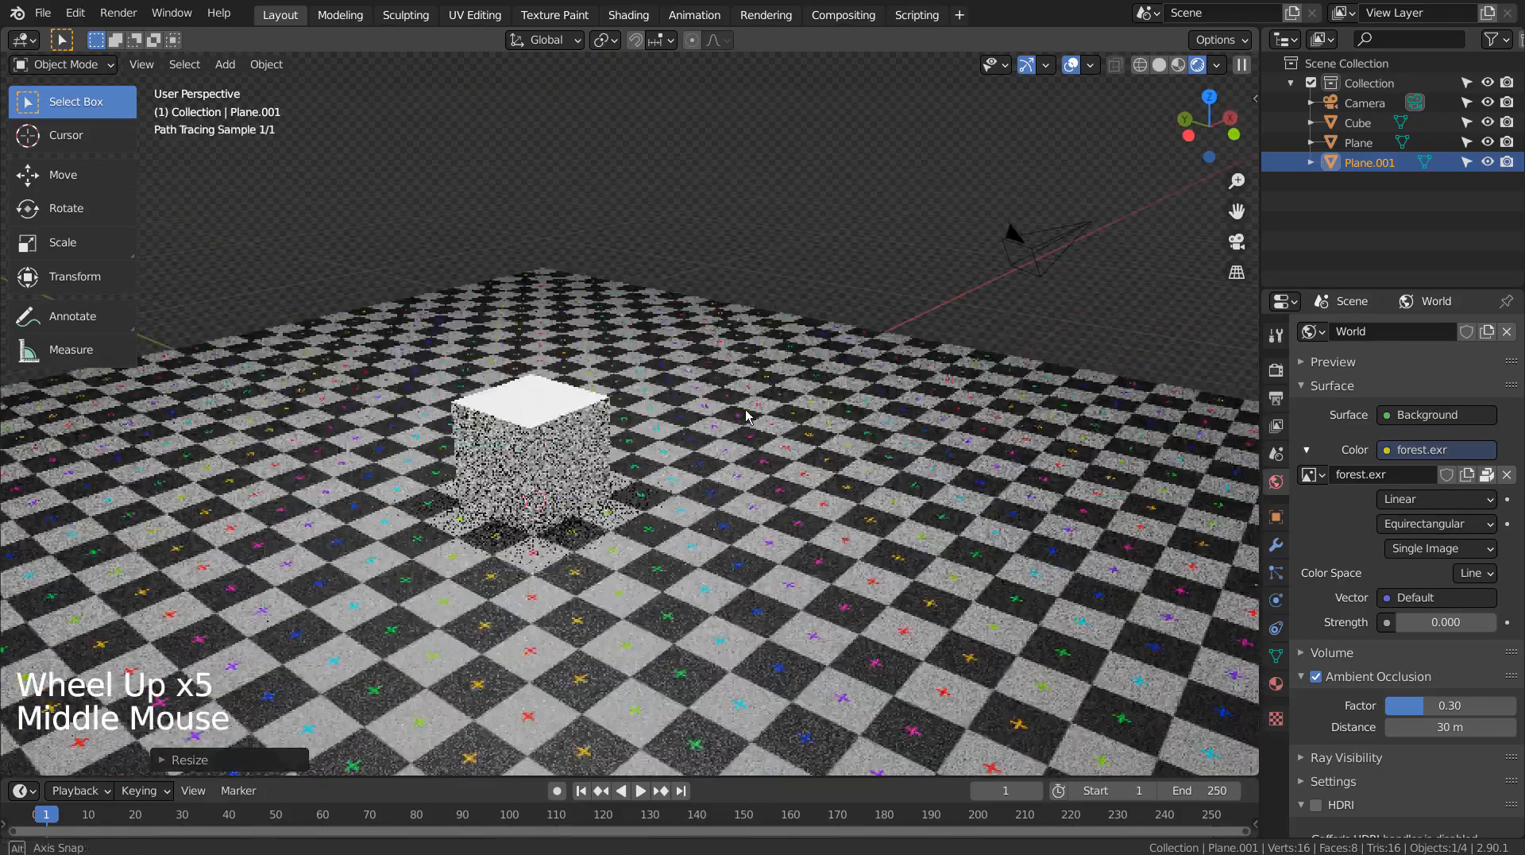
left_click(554, 457)
key("x")
left_click(750, 453)
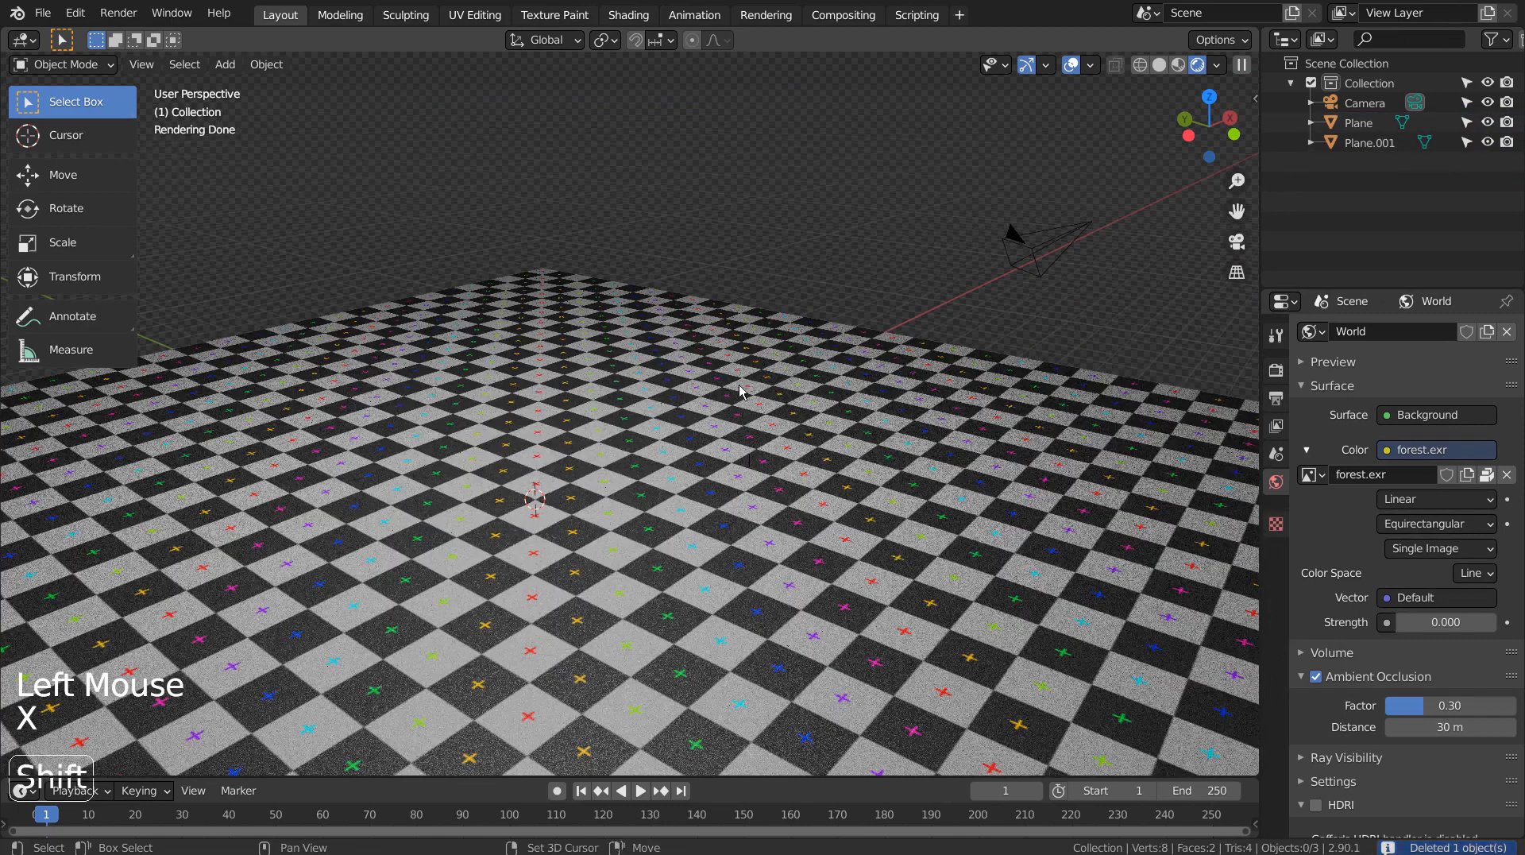
- Add a Teapot+ extra mesh object at the centre of the ground plane
key("shift+a")
mouse_move(509, 318)
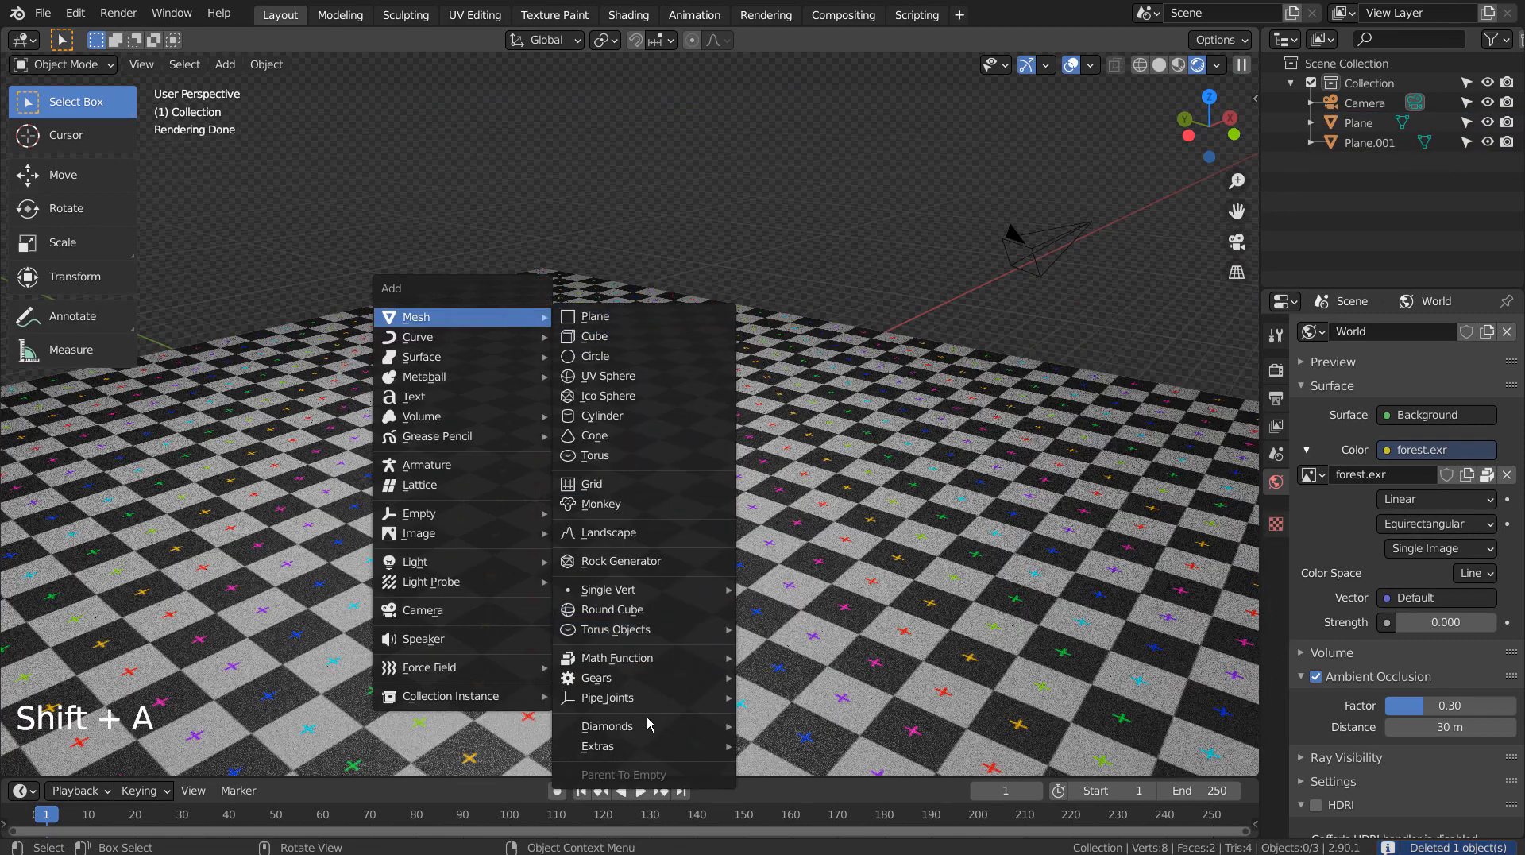
mouse_move(653, 746)
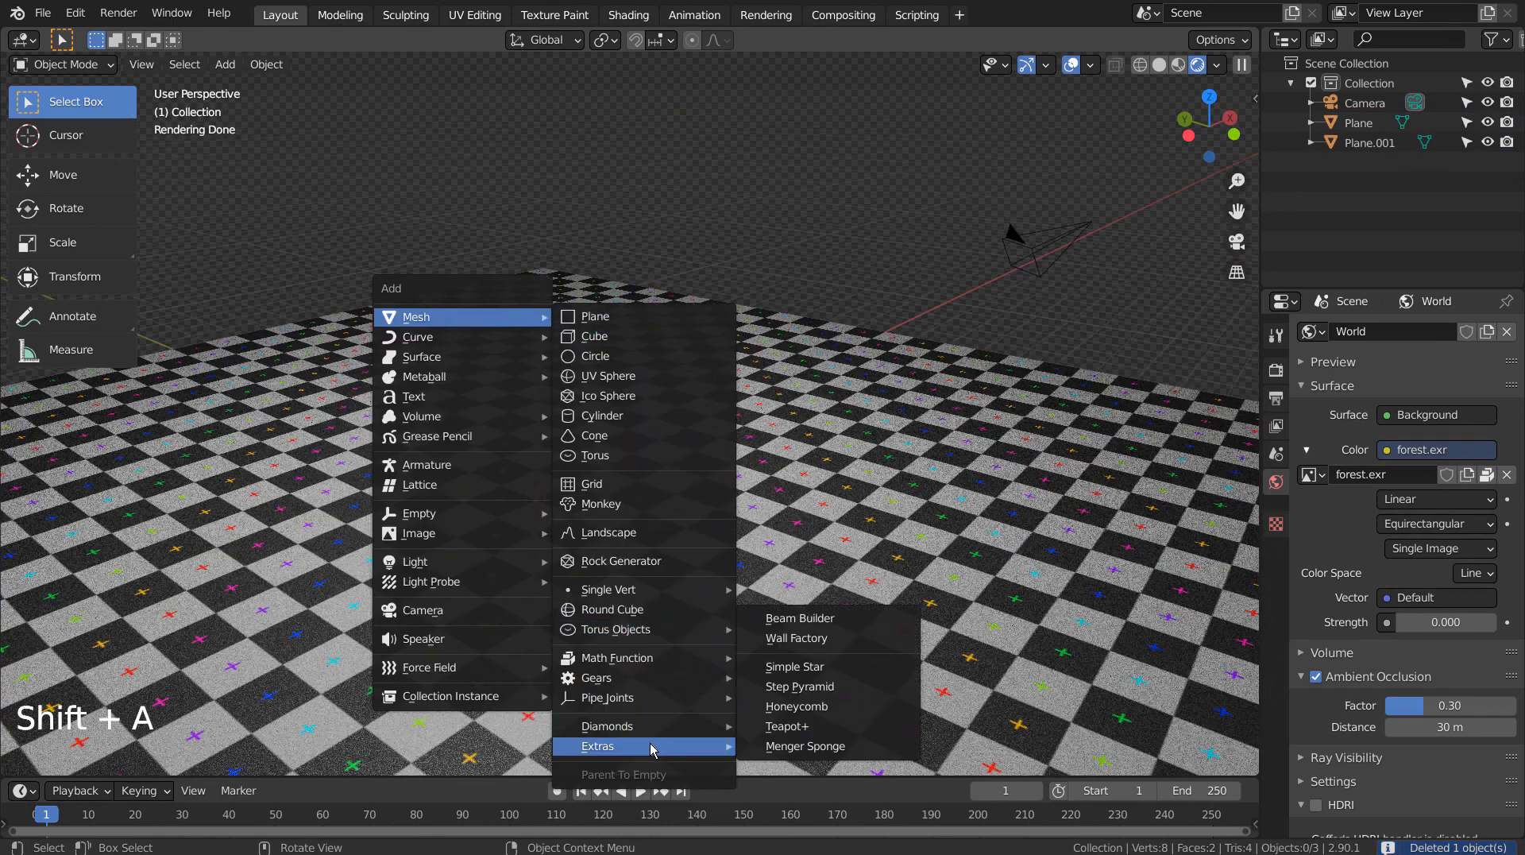
left_click(830, 727)
- Give the teapot a level 3 Subdivision Surface modifier and apply it
middle_click_drag(569, 572, 912, 588)
key("ctrl+3")
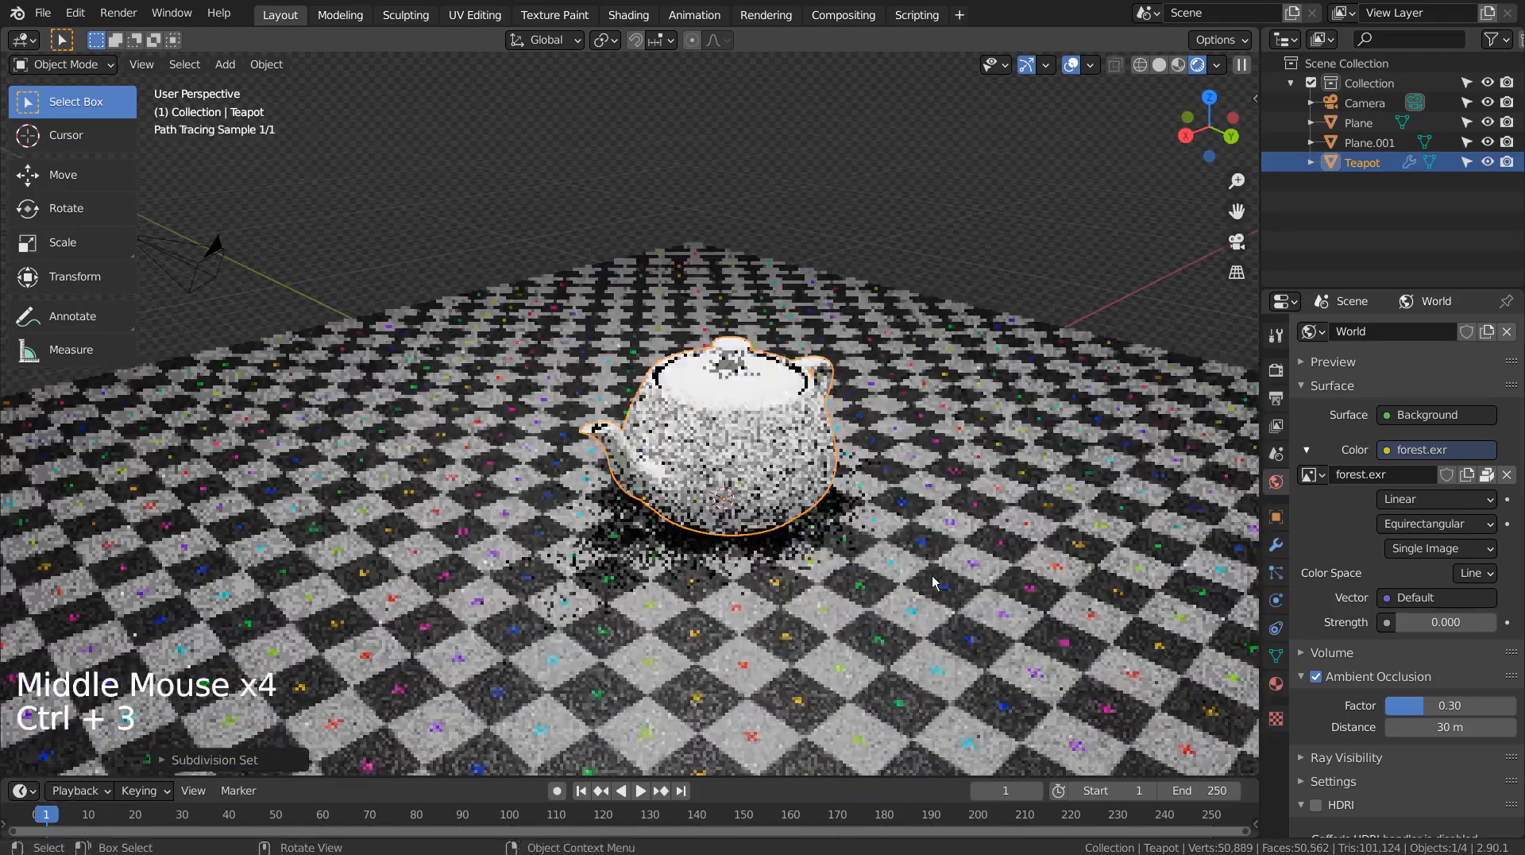
left_click(1276, 546)
key("ctrl+a")
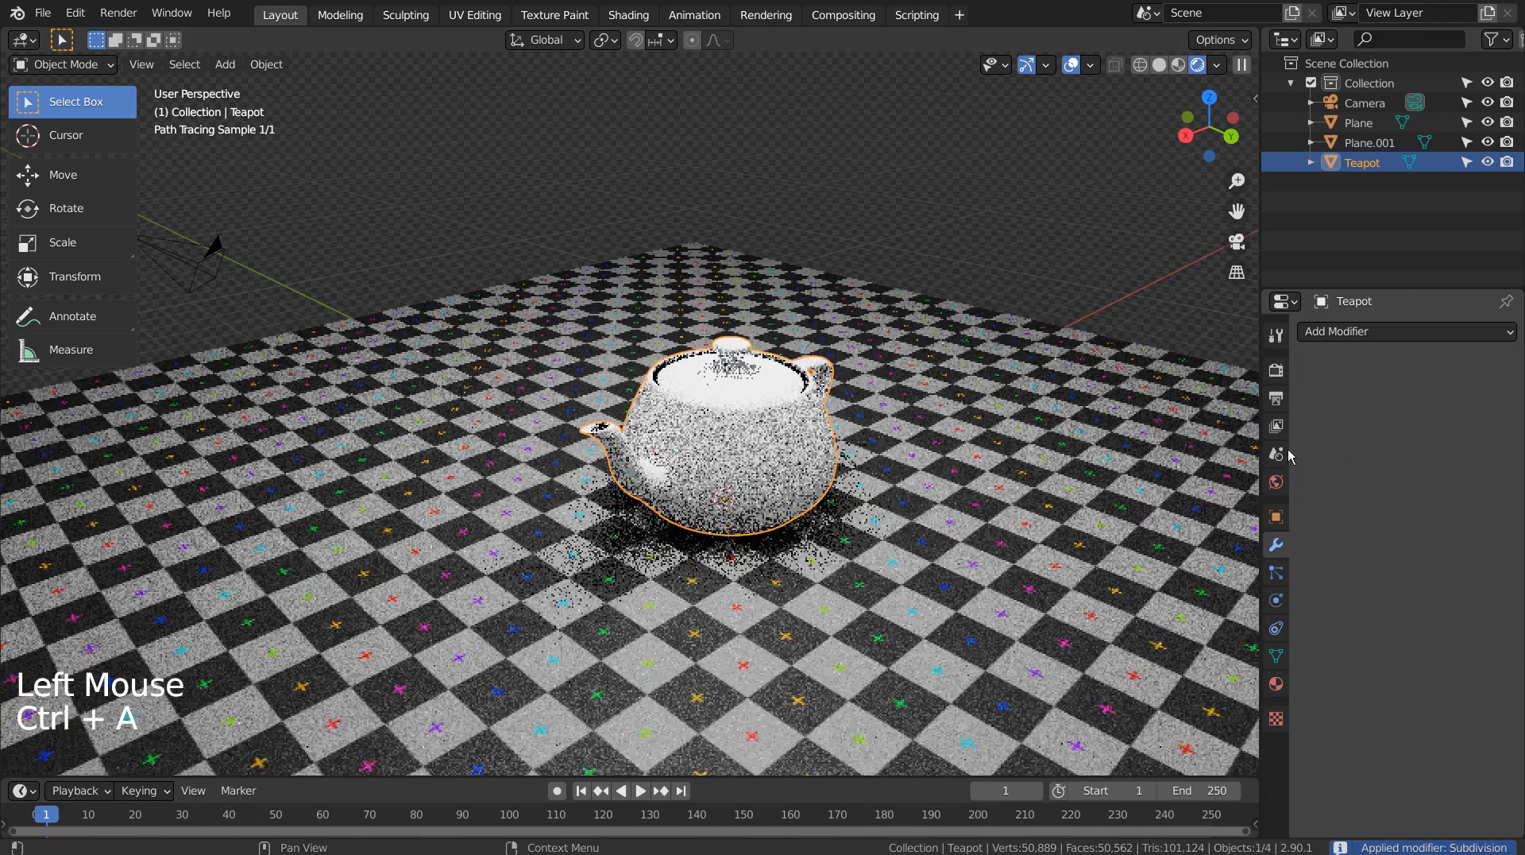
left_click(976, 441)
left_click(761, 454)
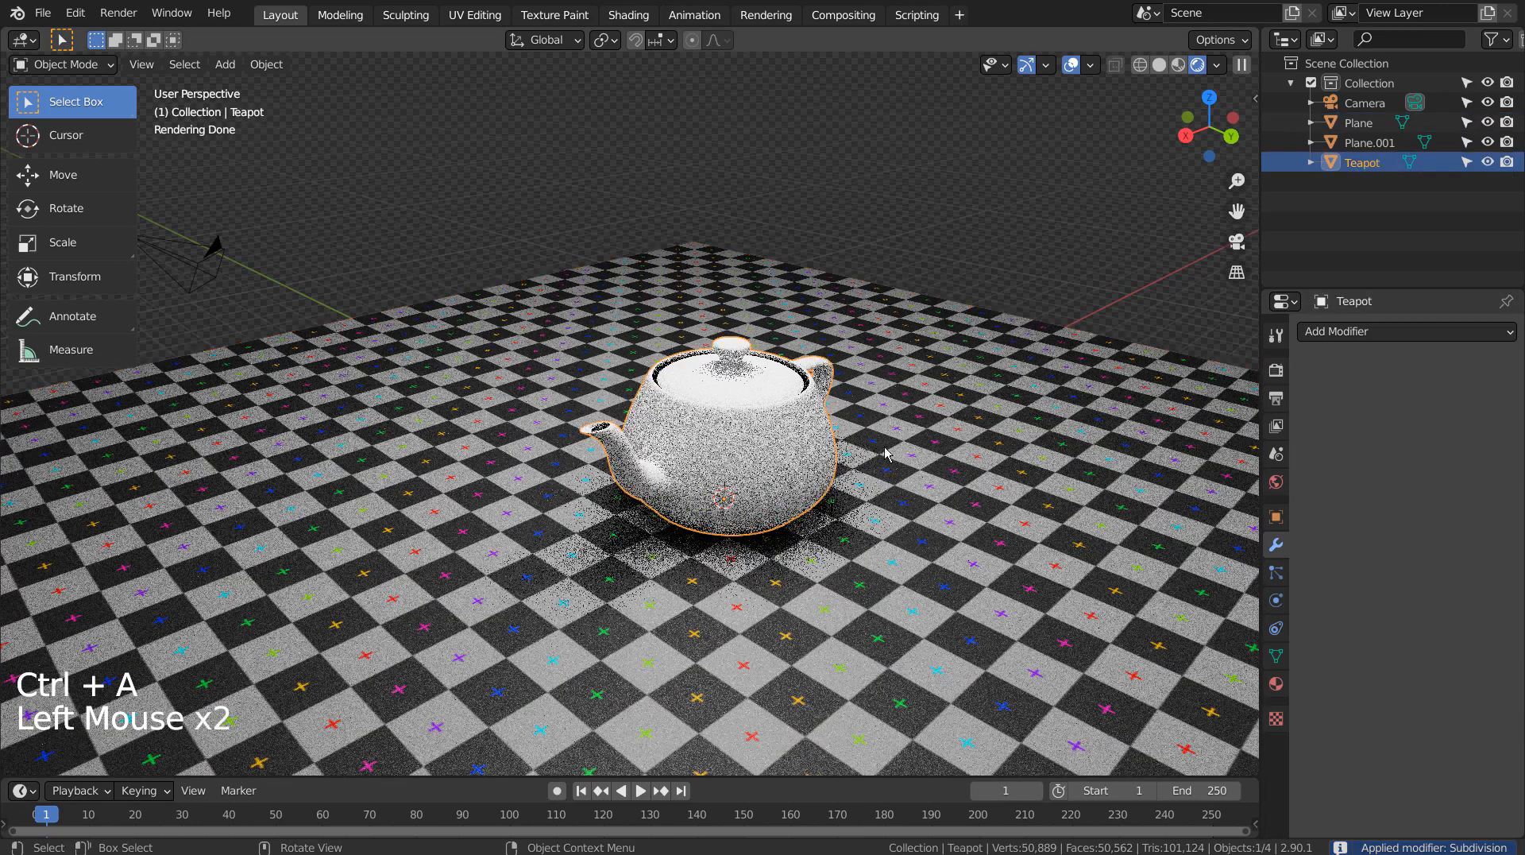
- Create a new material for the teapot and set its roughness to 0
left_click(1276, 683)
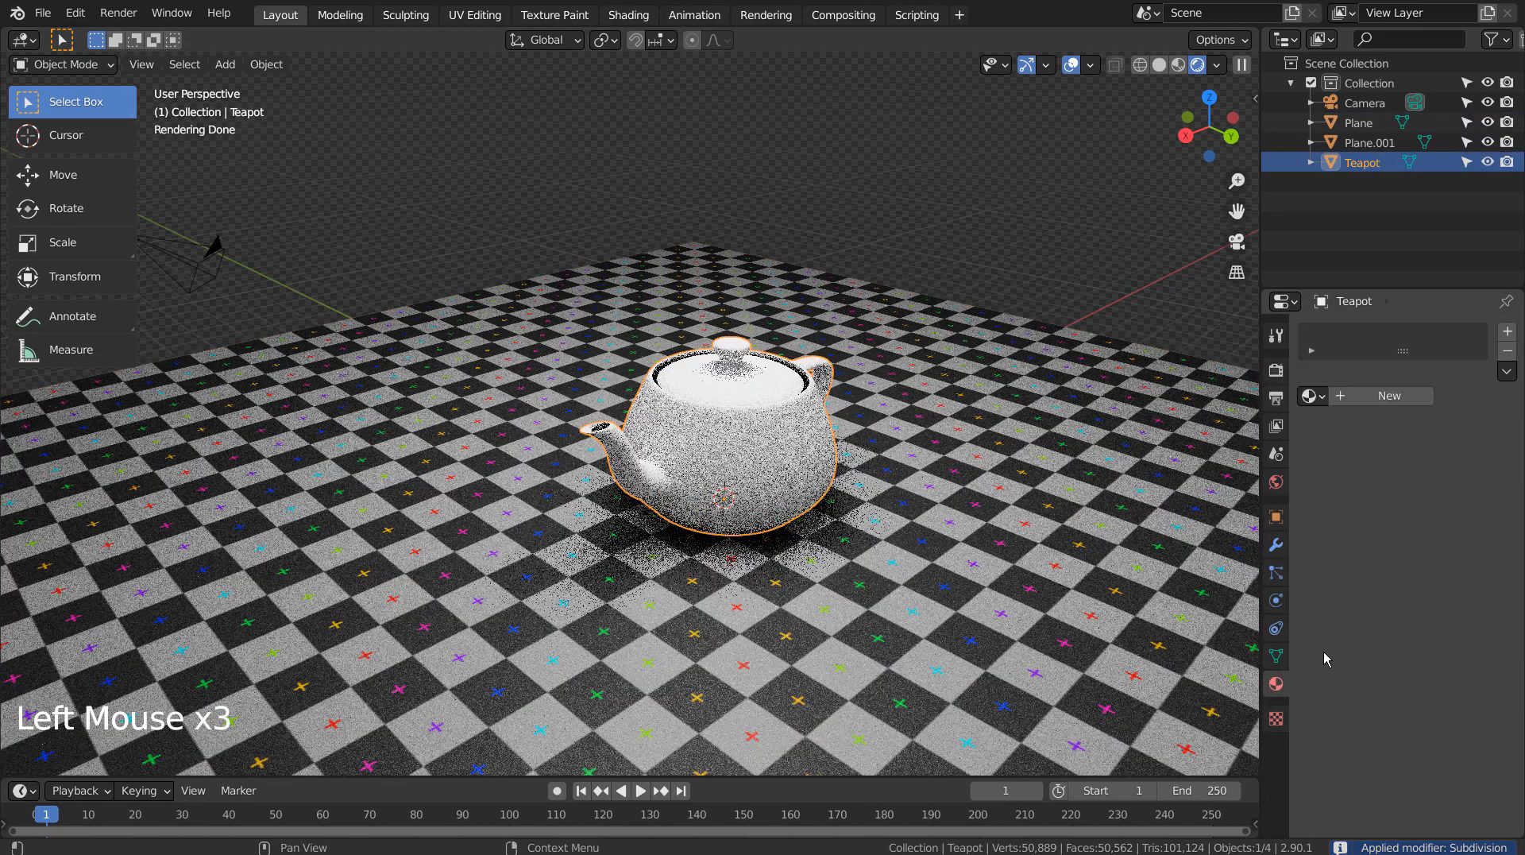
left_click(1412, 404)
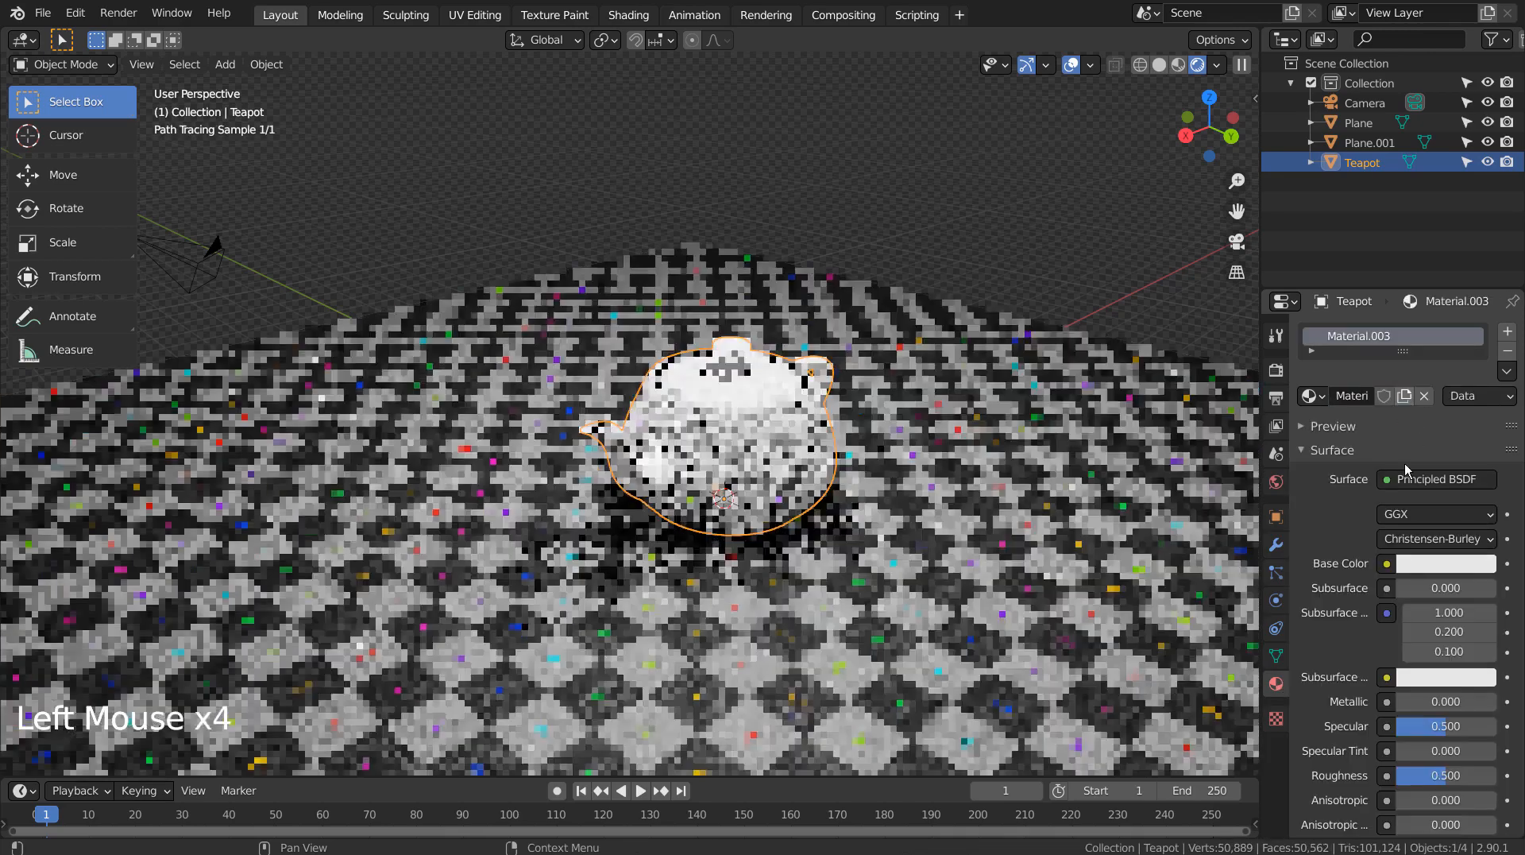
left_click_drag(1448, 774, 1400, 774)
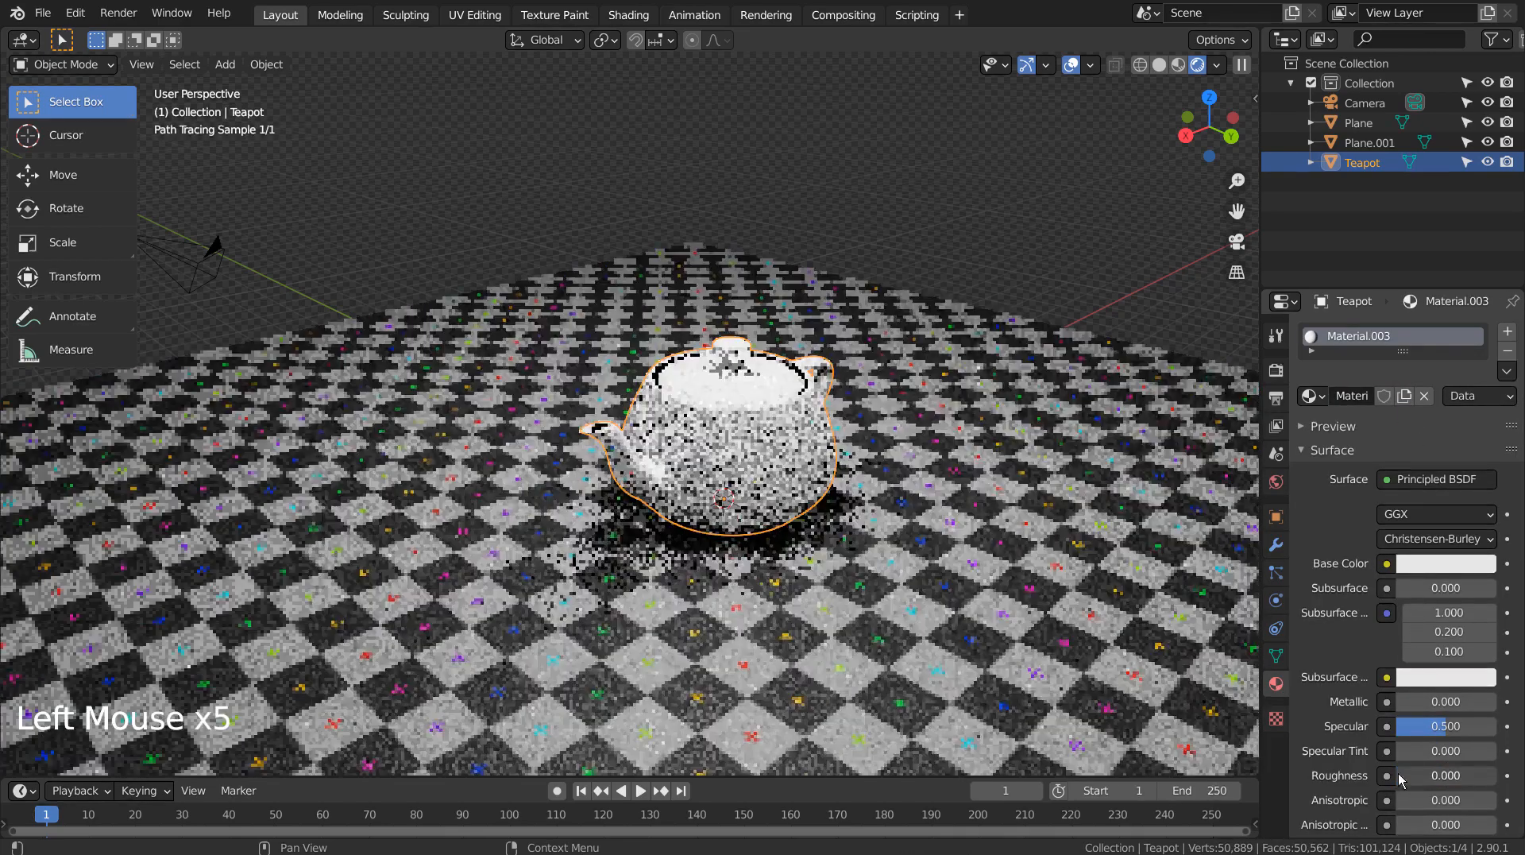
- Frame the teapot from slightly above, align the camera to that view and fine-tune its framing with walk navigation
middle_click_drag(945, 512, 991, 414)
scroll(874, 499, "up", 4)
scroll(1094, 566, "down", 1)
scroll(1094, 565, "down", 3)
scroll(940, 529, "up", 2)
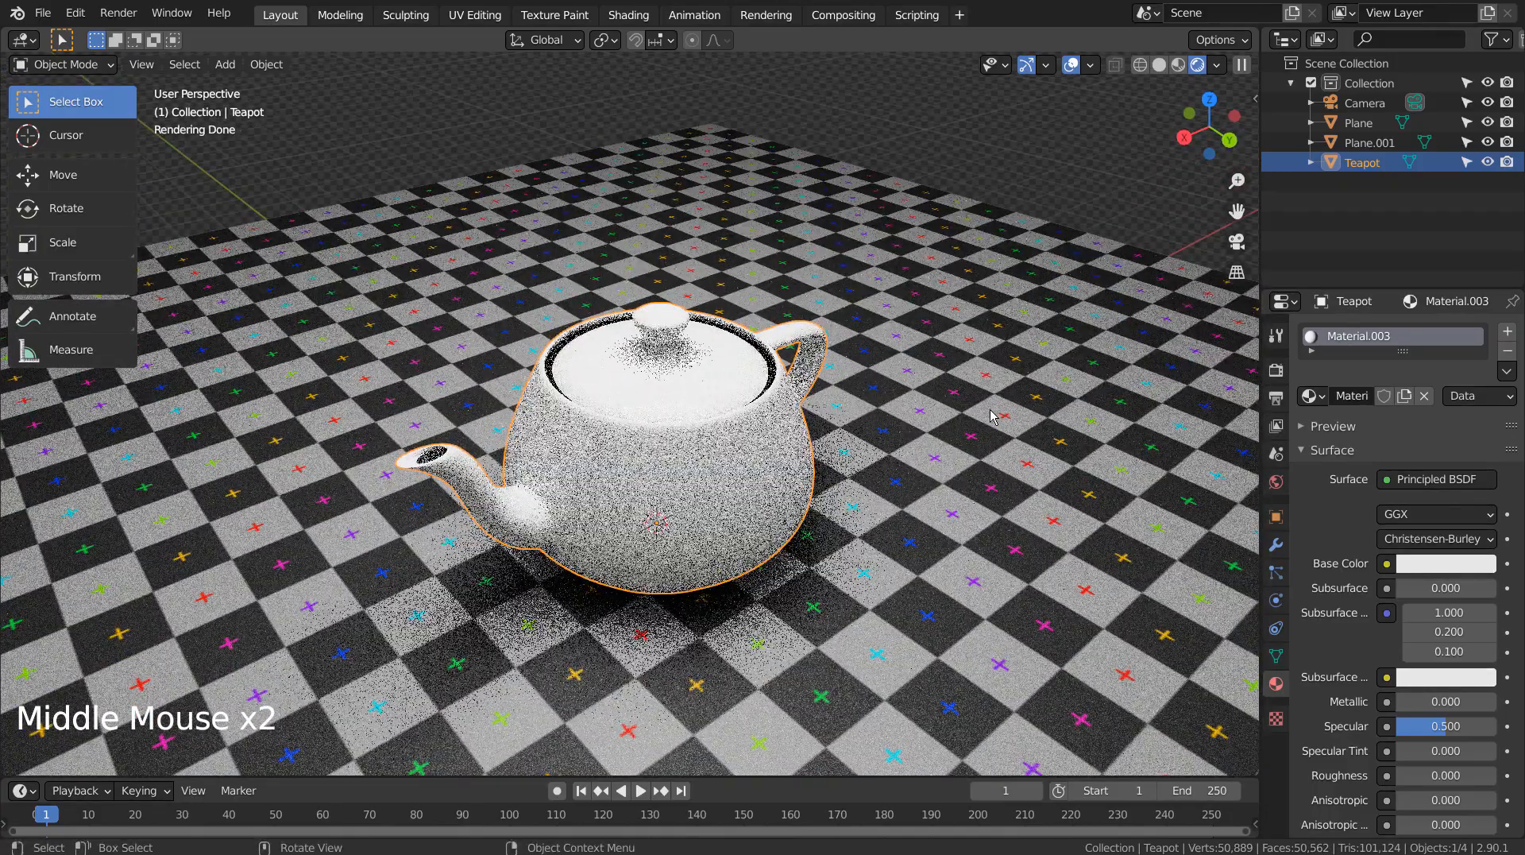
key("ctrl+alt+KP_0")
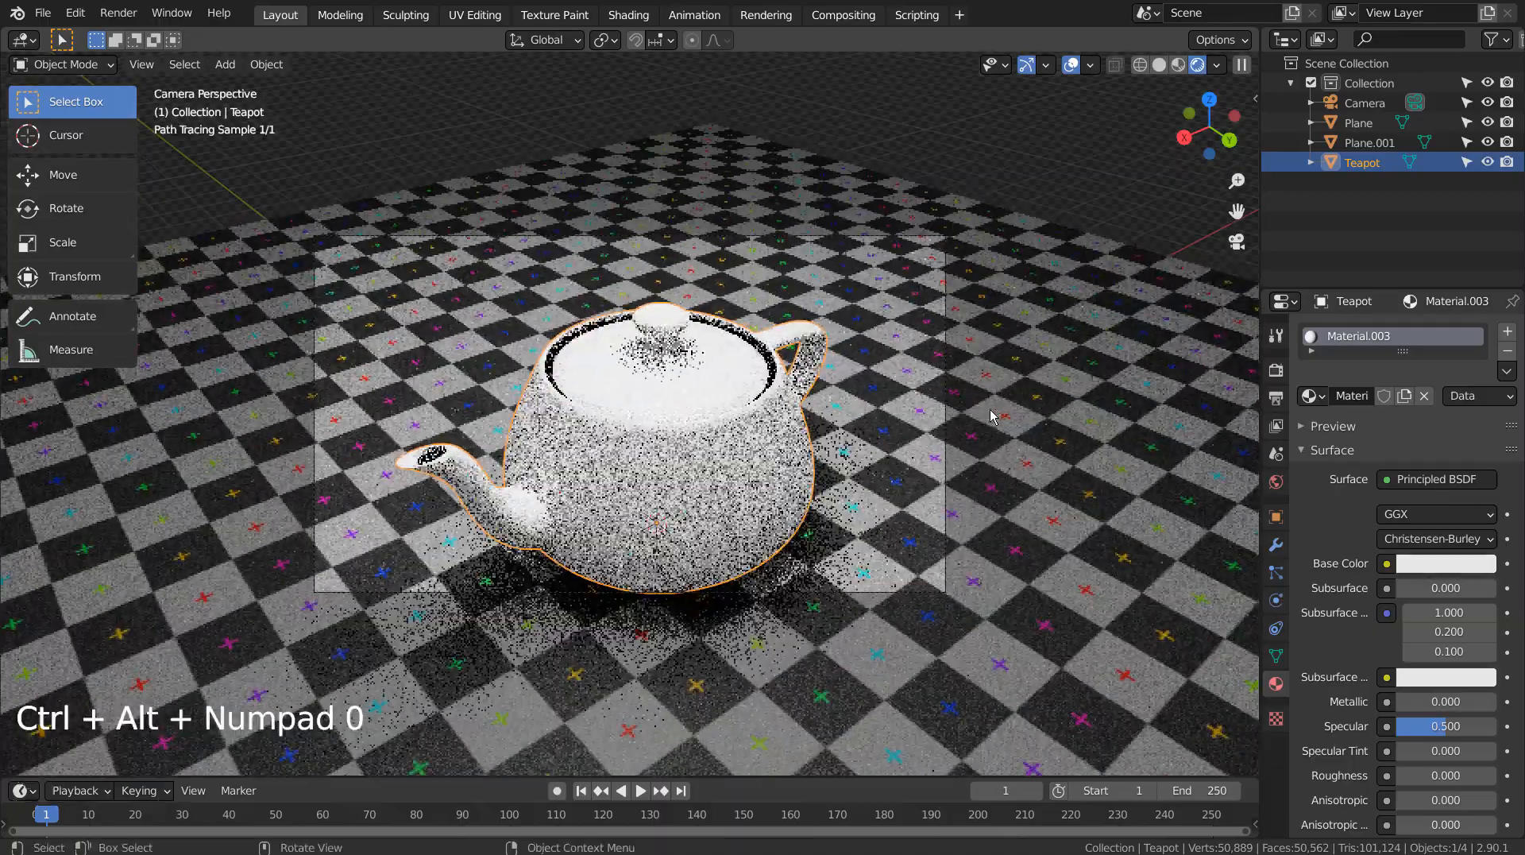
key("shift+grave")
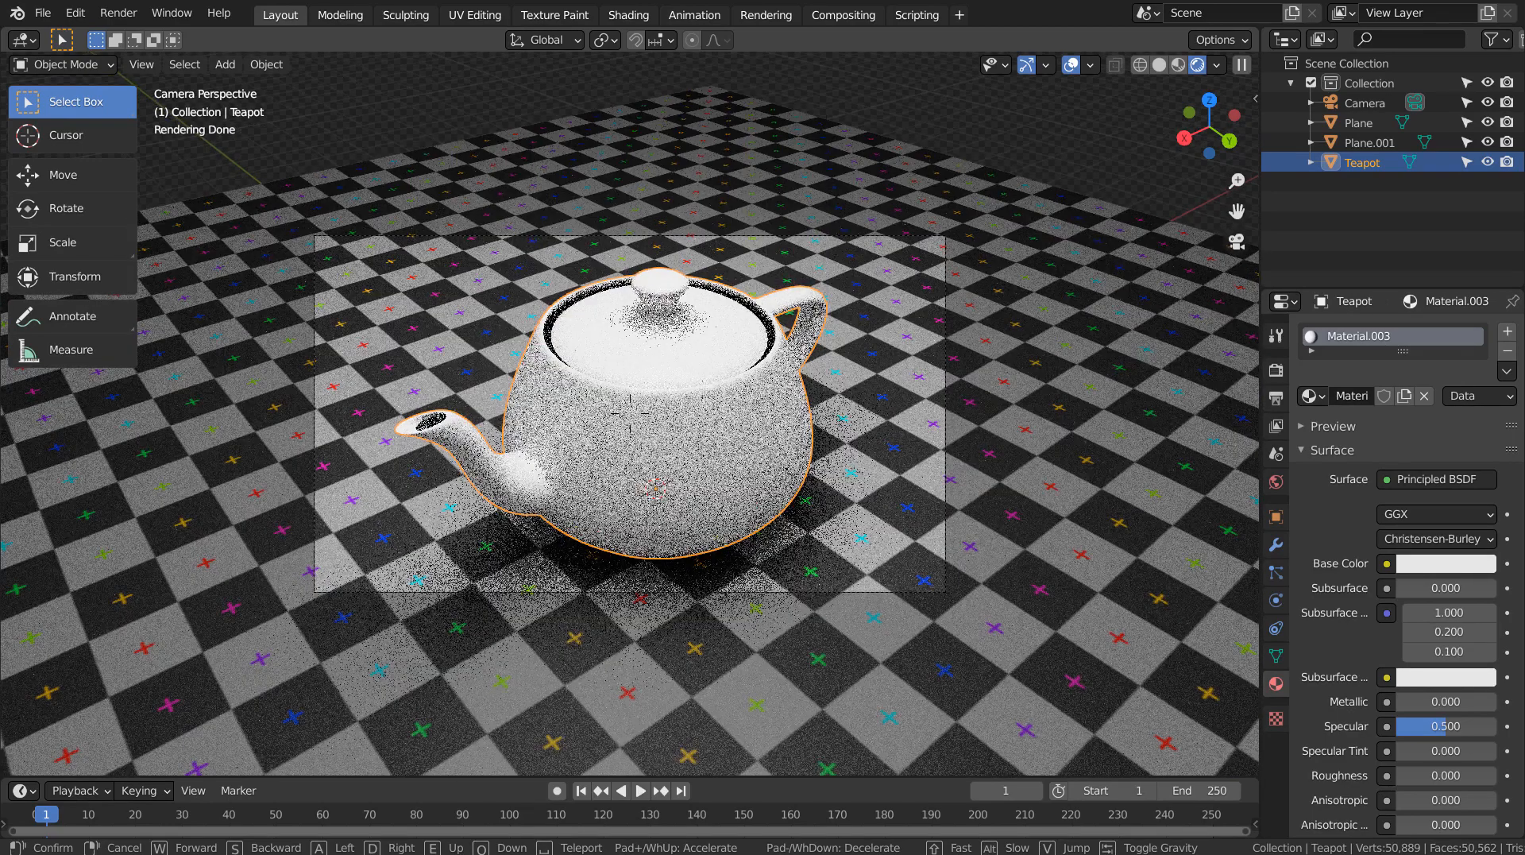
left_click(863, 376)
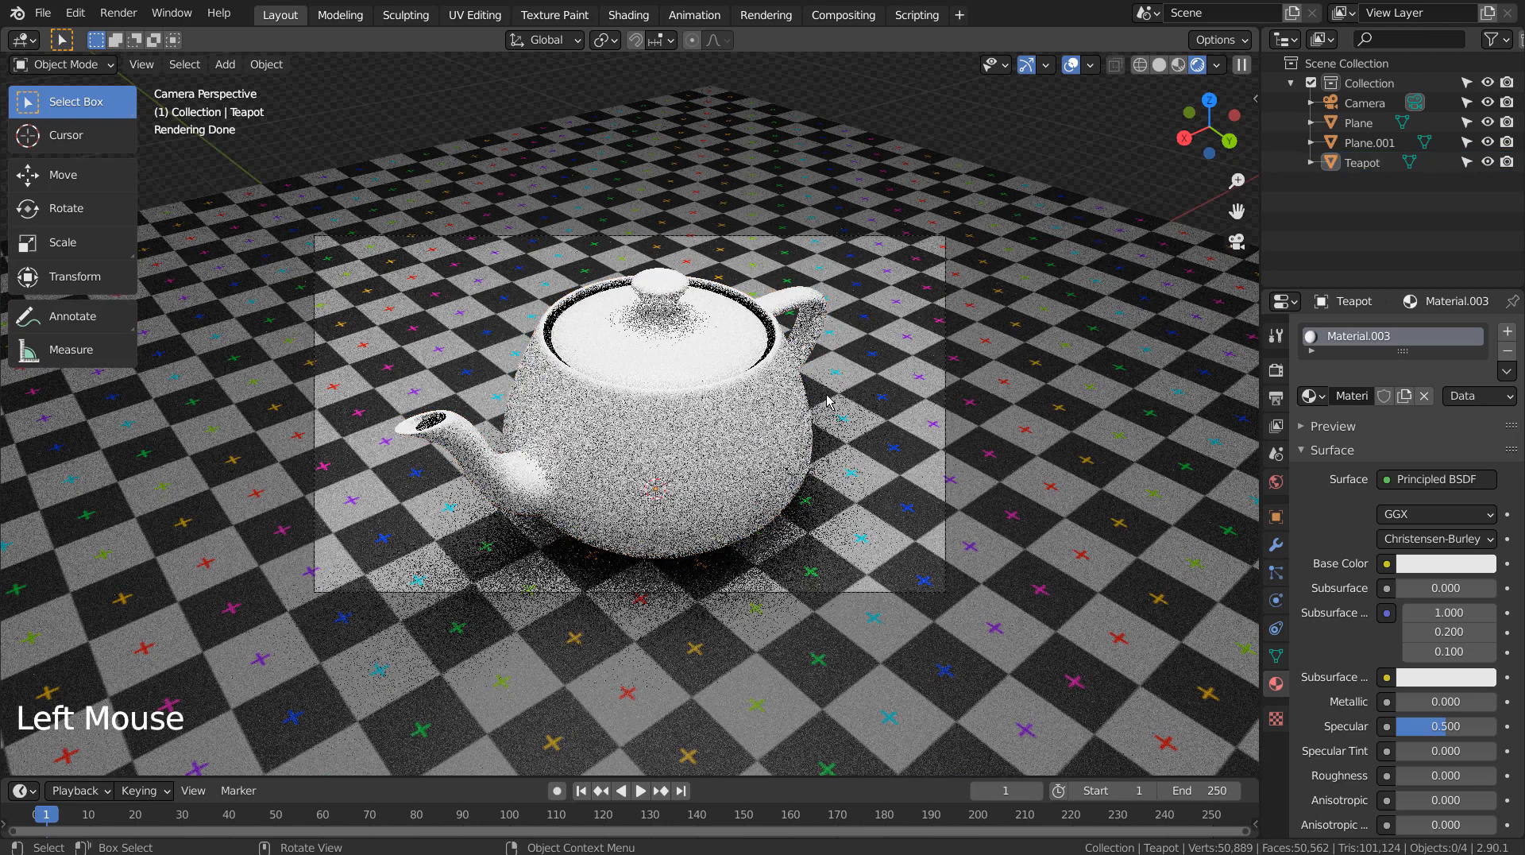
- Set both the viewport and the render sample counts to 32 in the Cycles sampling settings
left_click(1276, 370)
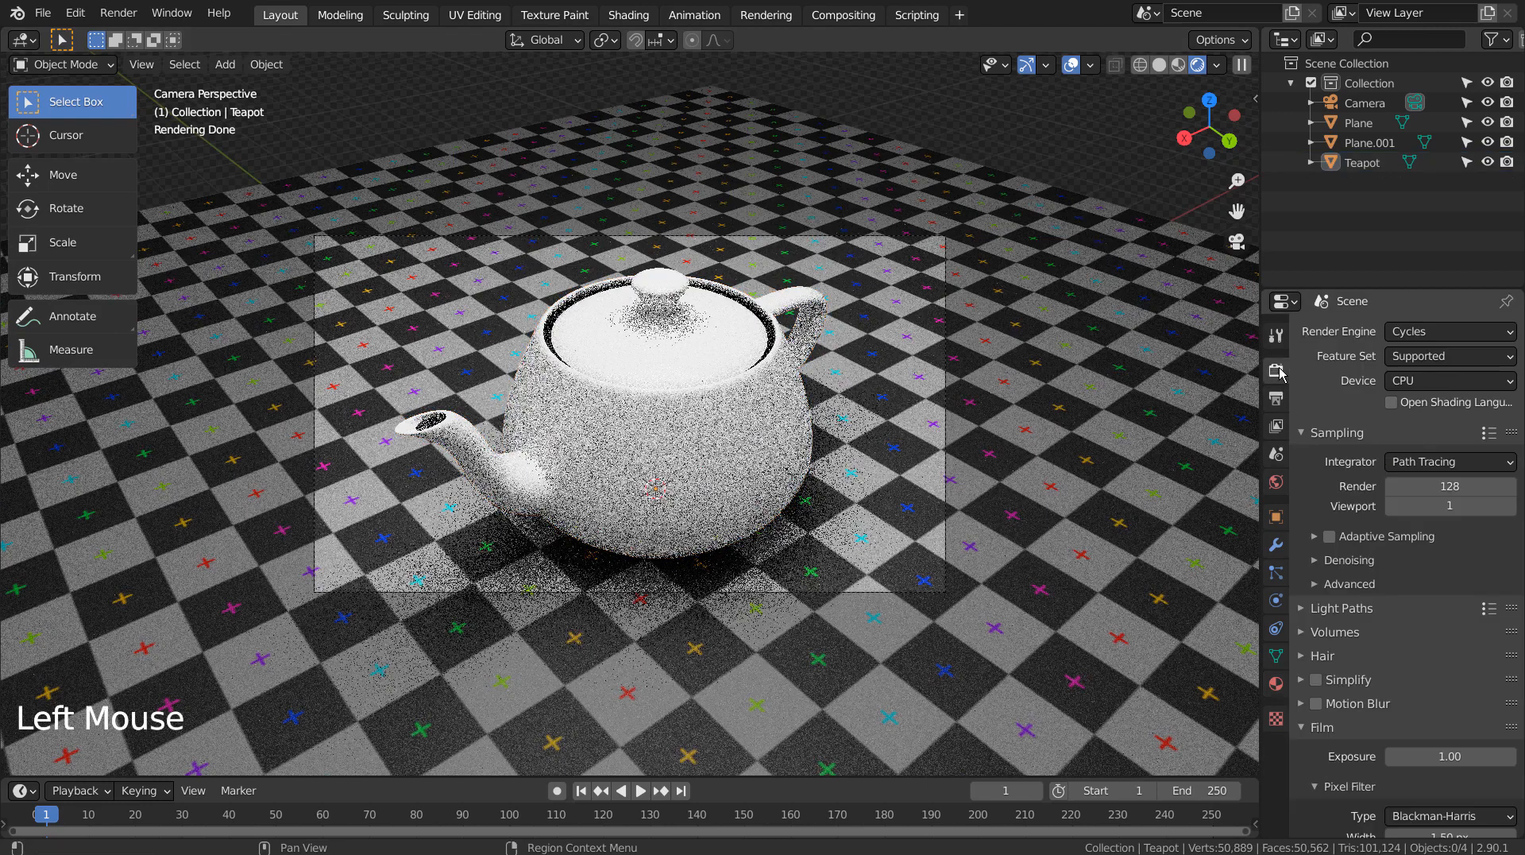
double_click(1433, 503)
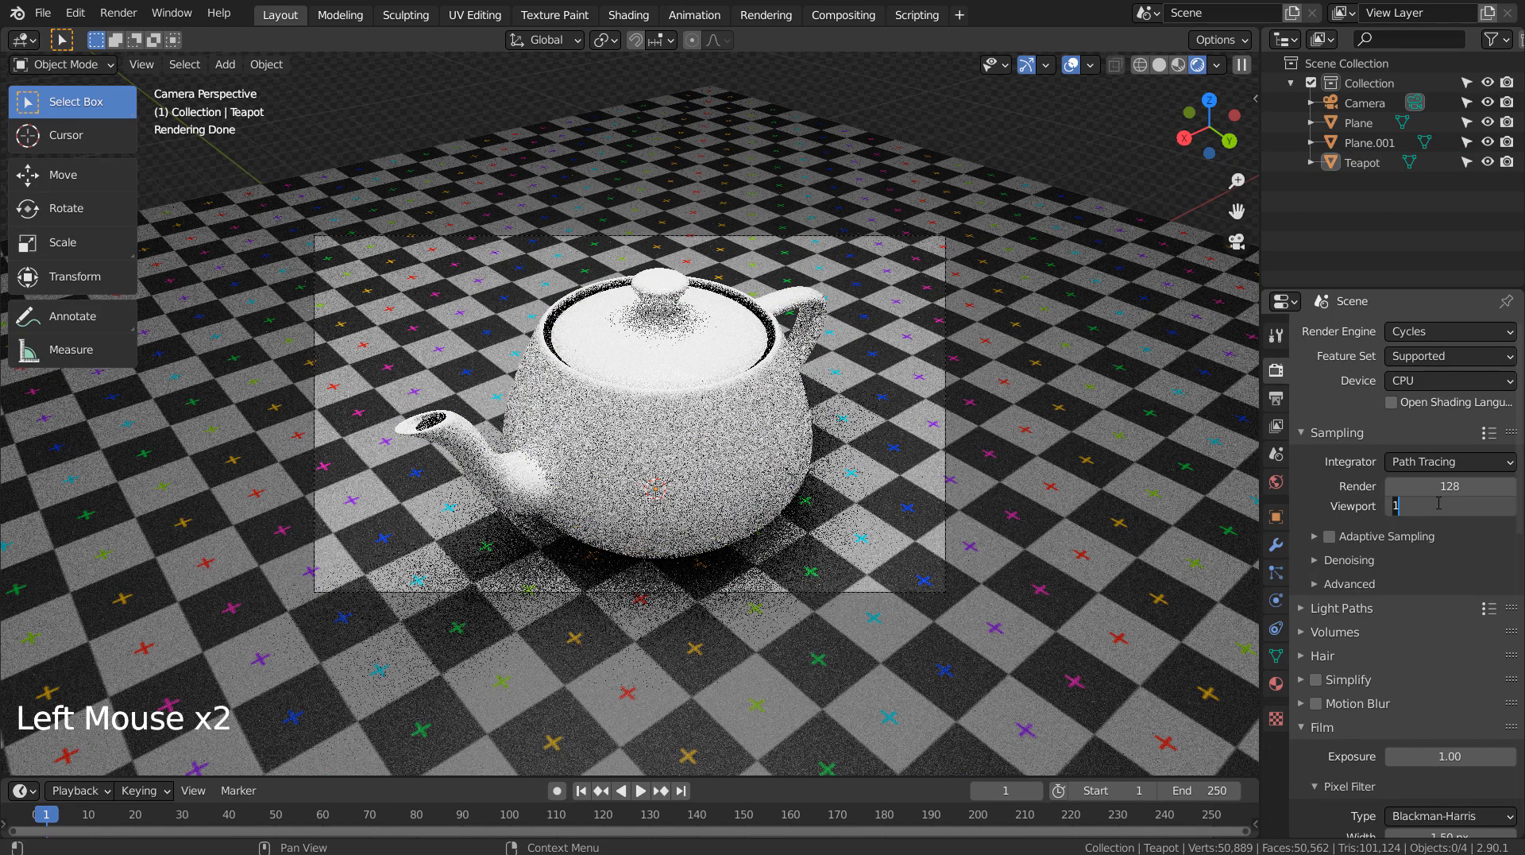
type("32")
key("Return")
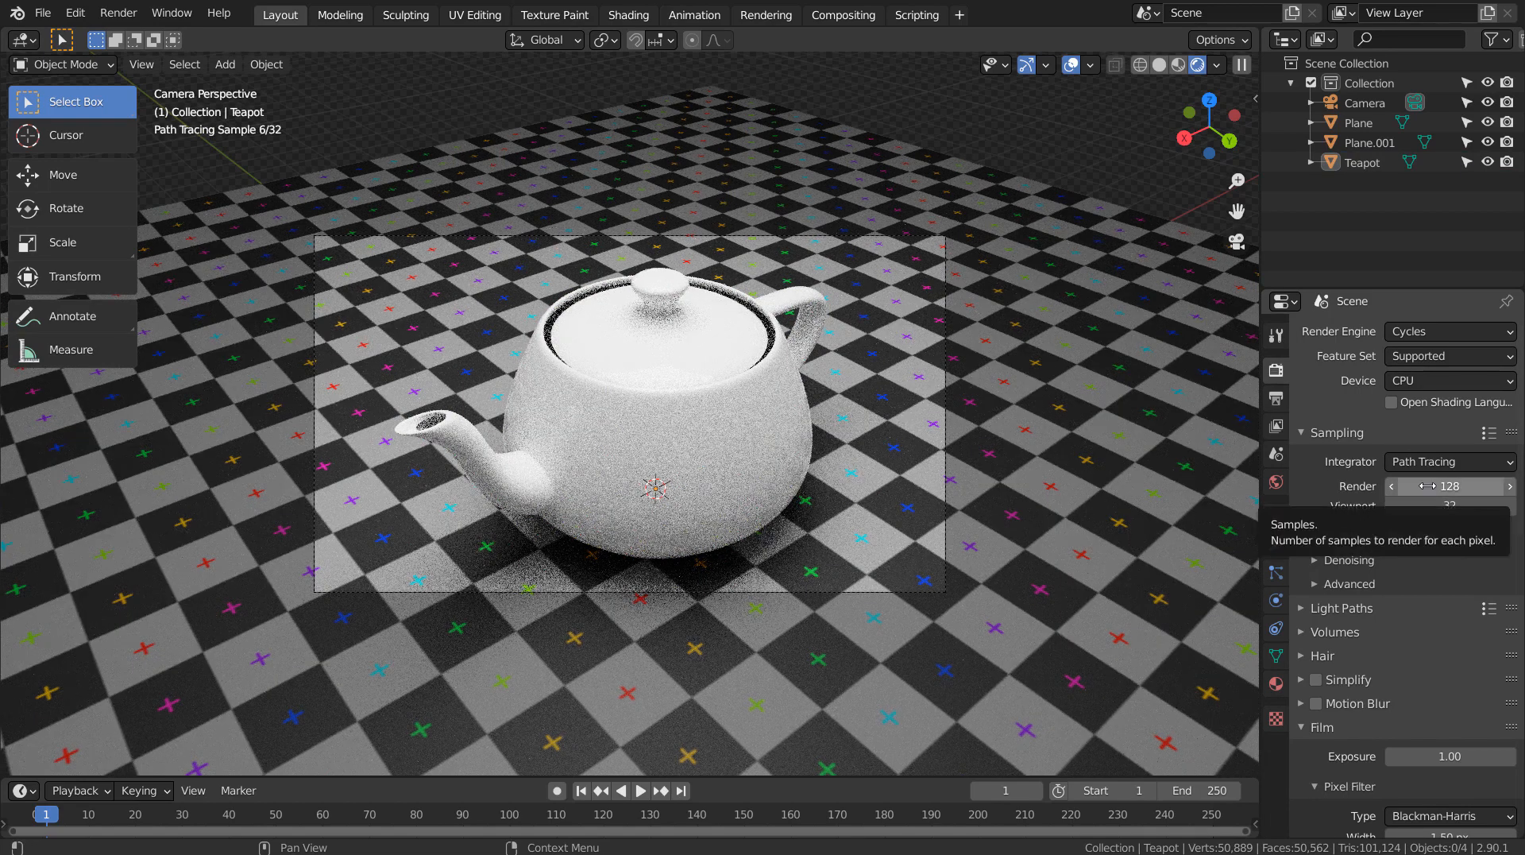
left_click(1428, 485)
type("32")
key("Return")
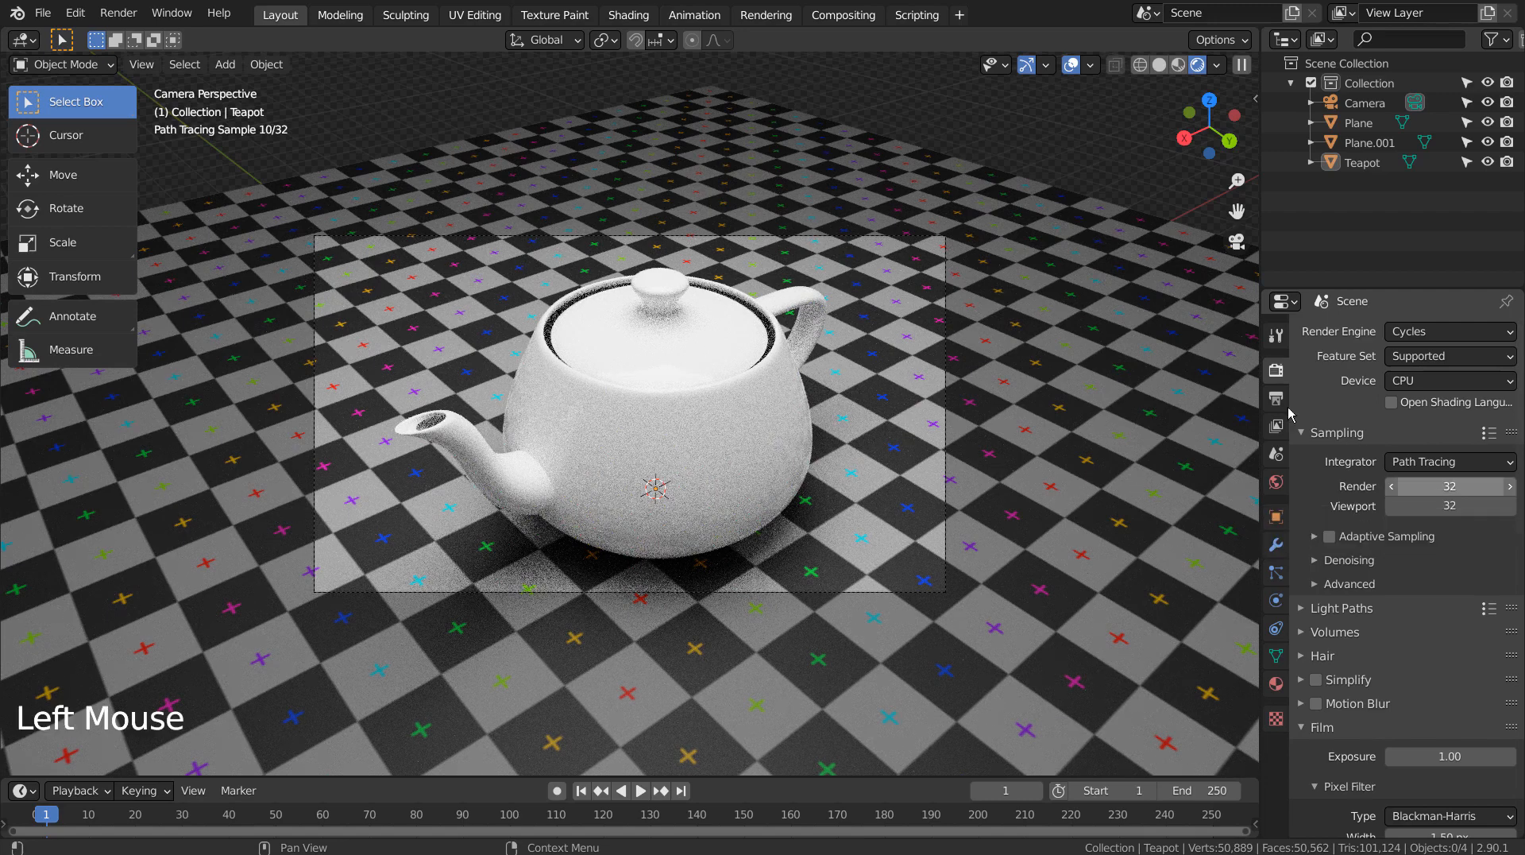
- Save the file and start rendering the still image with the viewport in wireframe shading
left_click(1179, 65)
key("ctrl+s")
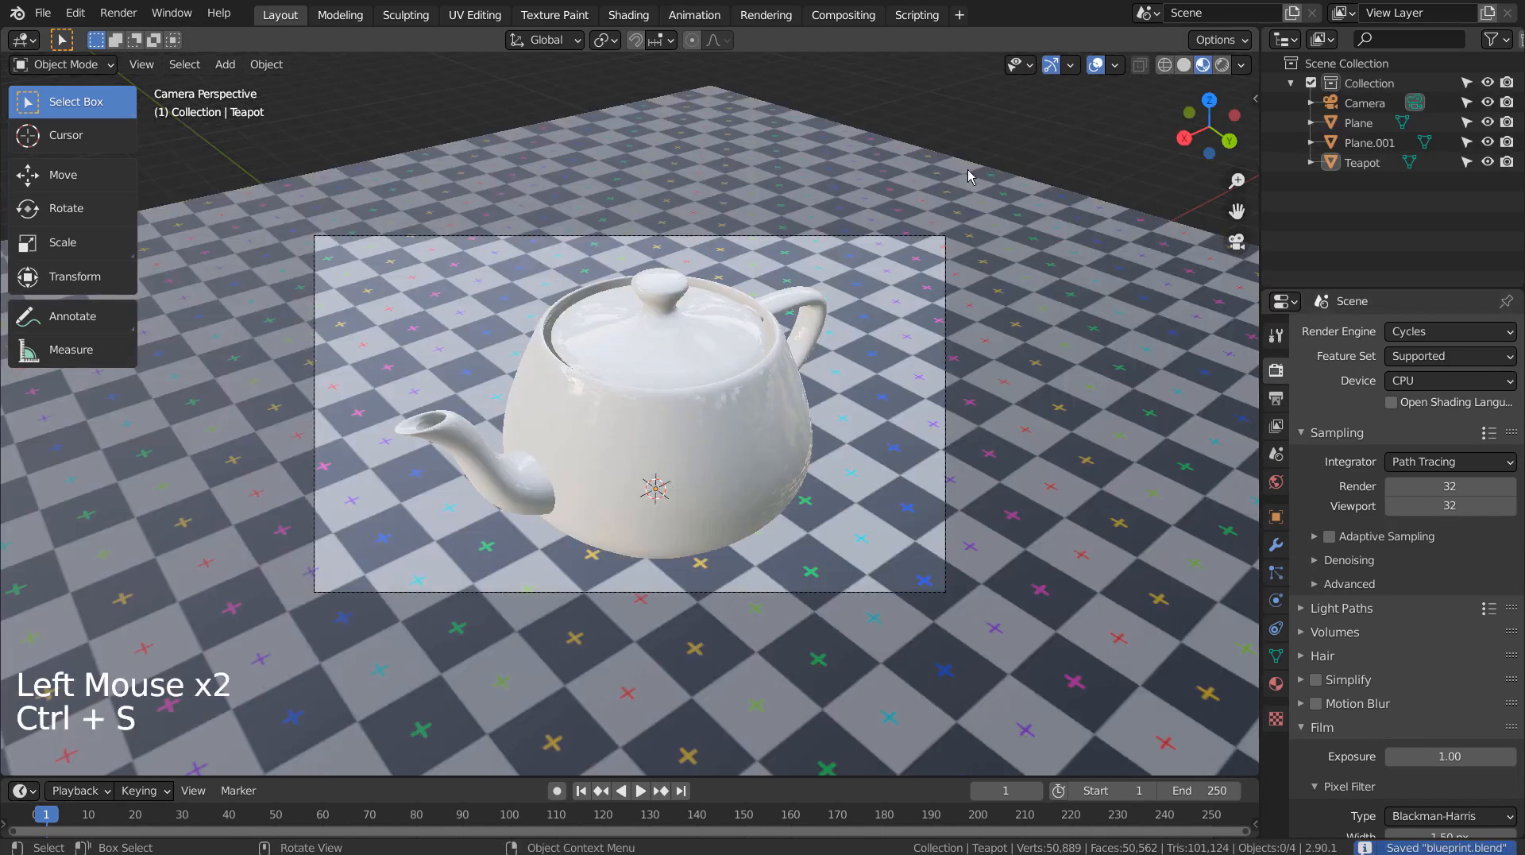
left_click(1165, 65)
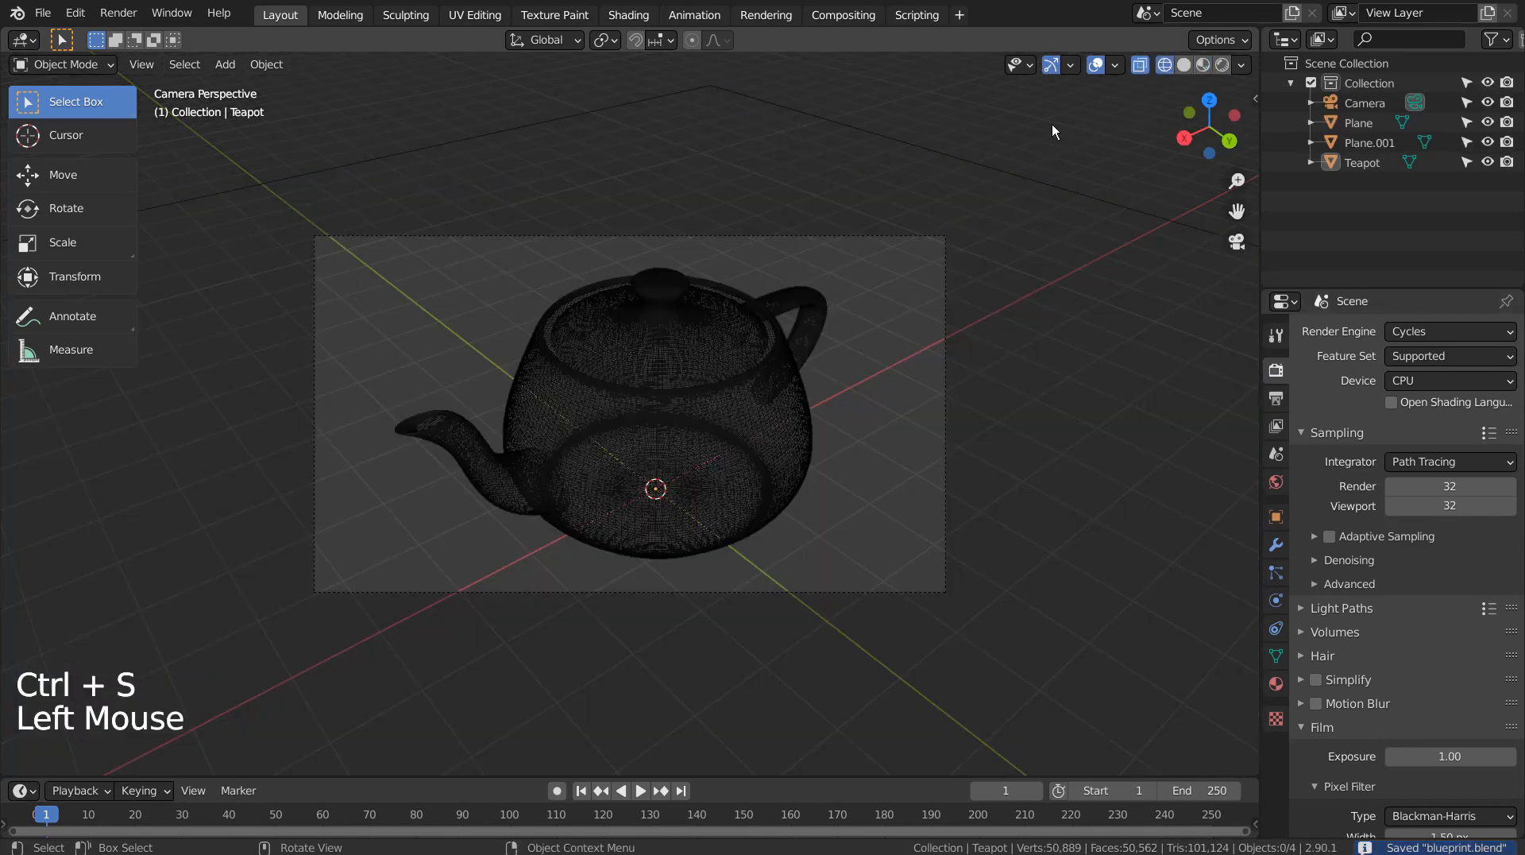
key("F12")
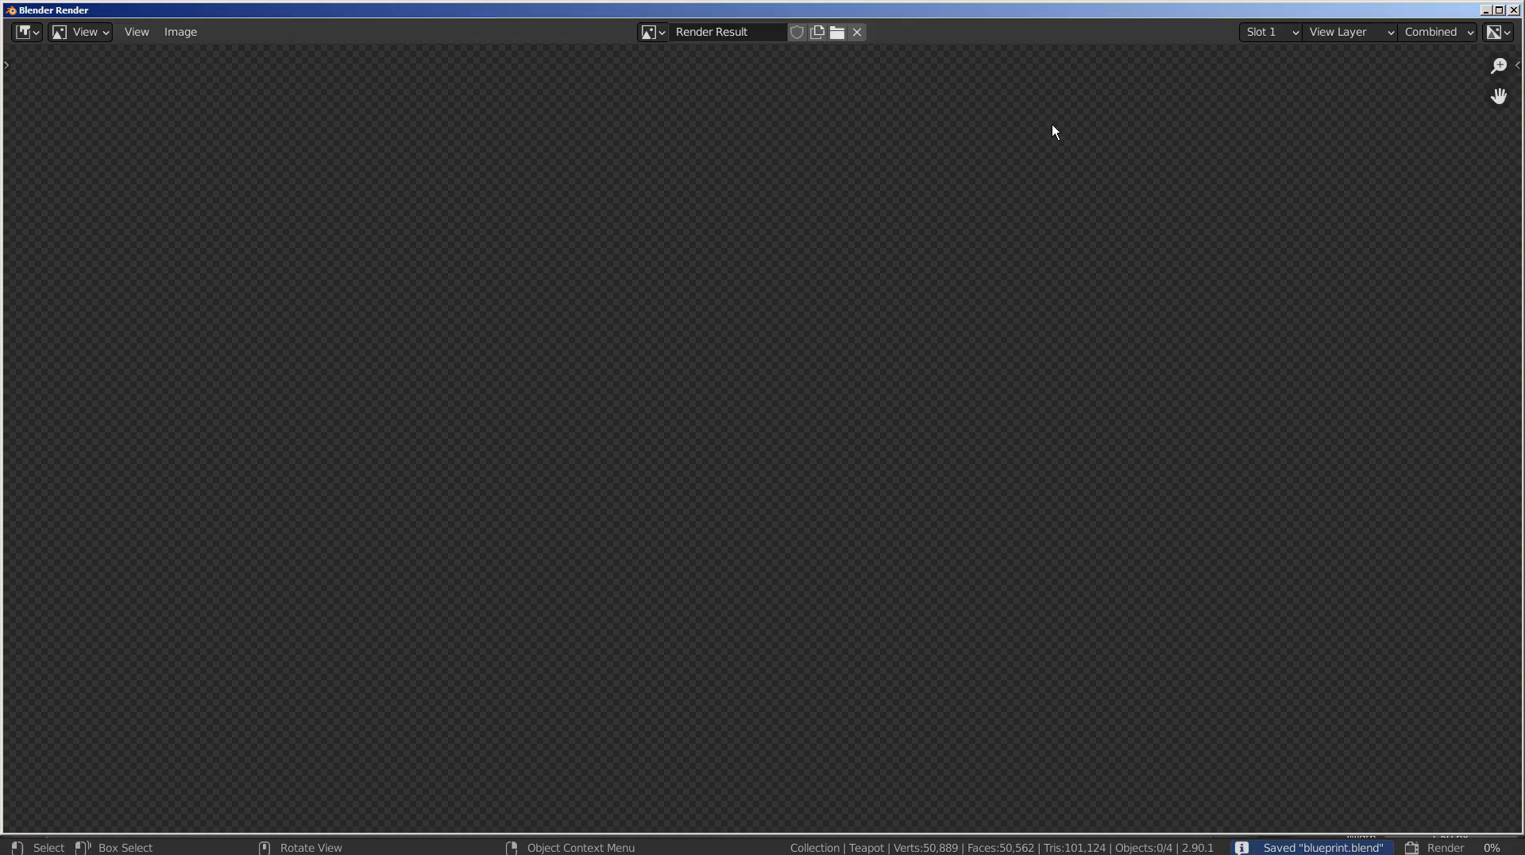